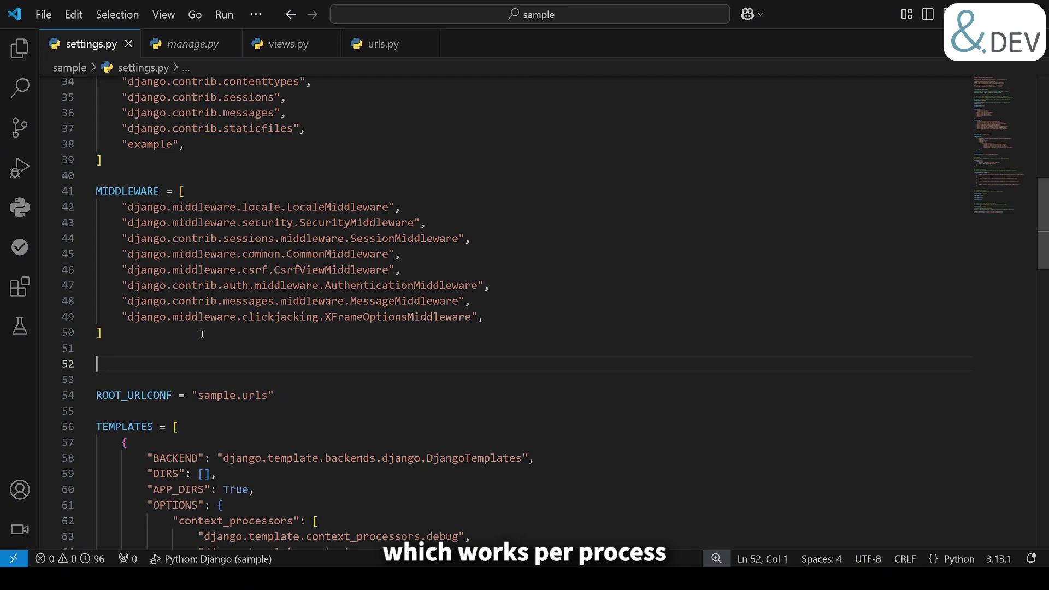
{"action": "type", "text": "CA"}
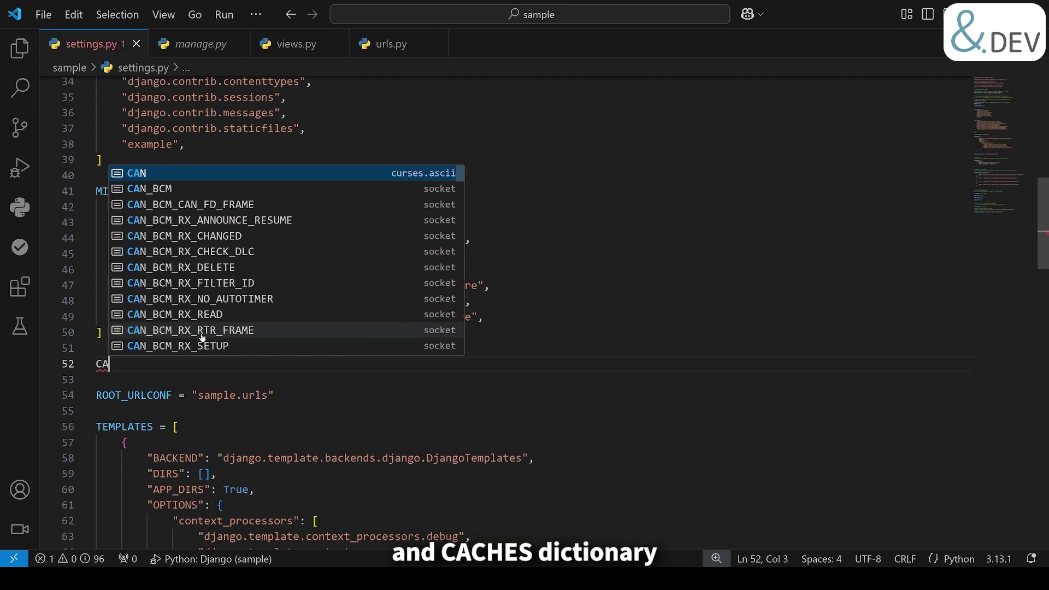
{"action": "type", "text": "CHES = {"}
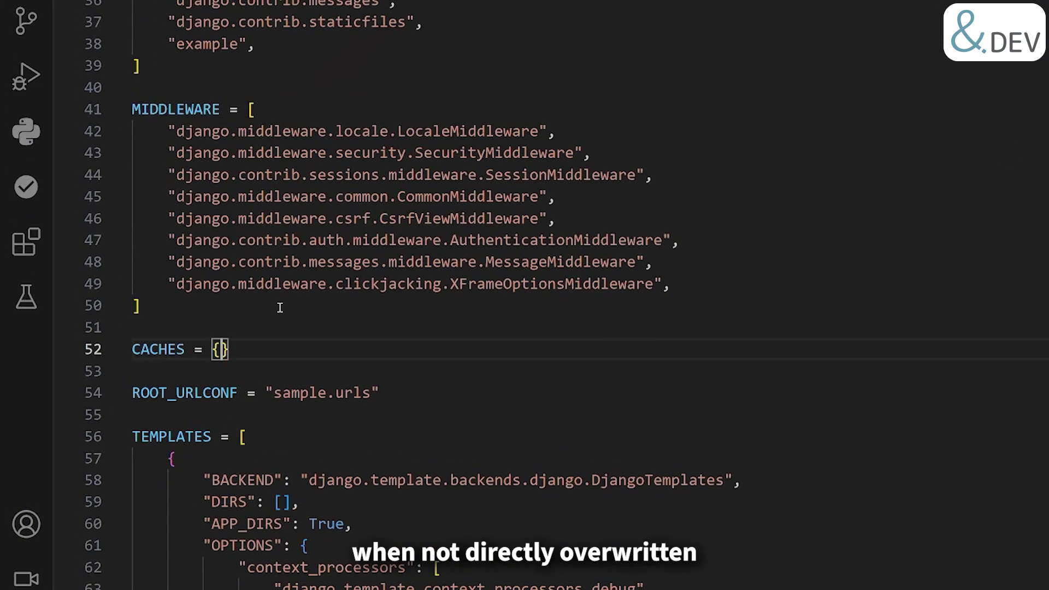
Write the CACHES dictionary with a default LocMemCache backend across separate lines.
{"action": "key", "text": "Return"}
{"action": "type", "text": "\"default\": {"}
{"action": "key", "text": "Return"}
{"action": "type", "text": "\"BACKEND\": \"django.core.cache.backends.locmem.LocMemCache\","}
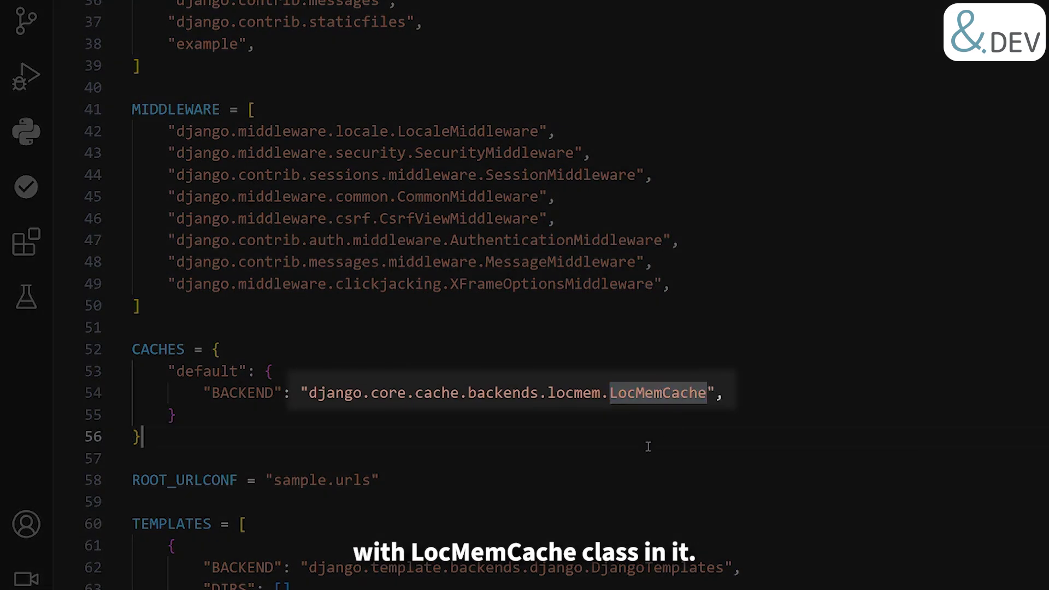
{"action": "left_click", "coordinate": [616, 456]}
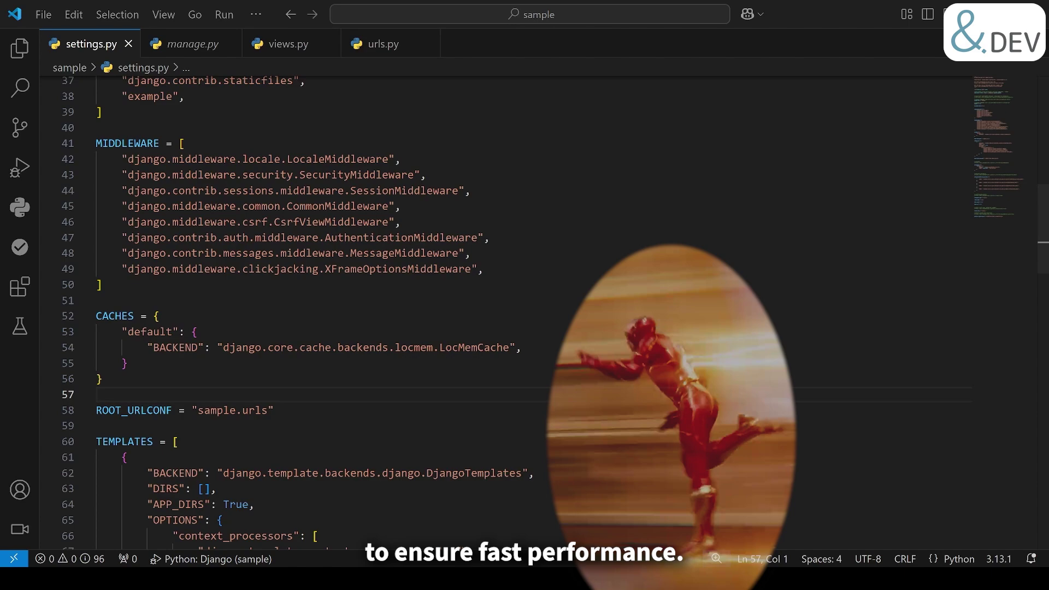
Replace the LocMemCache path with db.DatabaseCache and start a new line for LOCATION.
{"action": "left_click", "coordinate": [495, 366]}
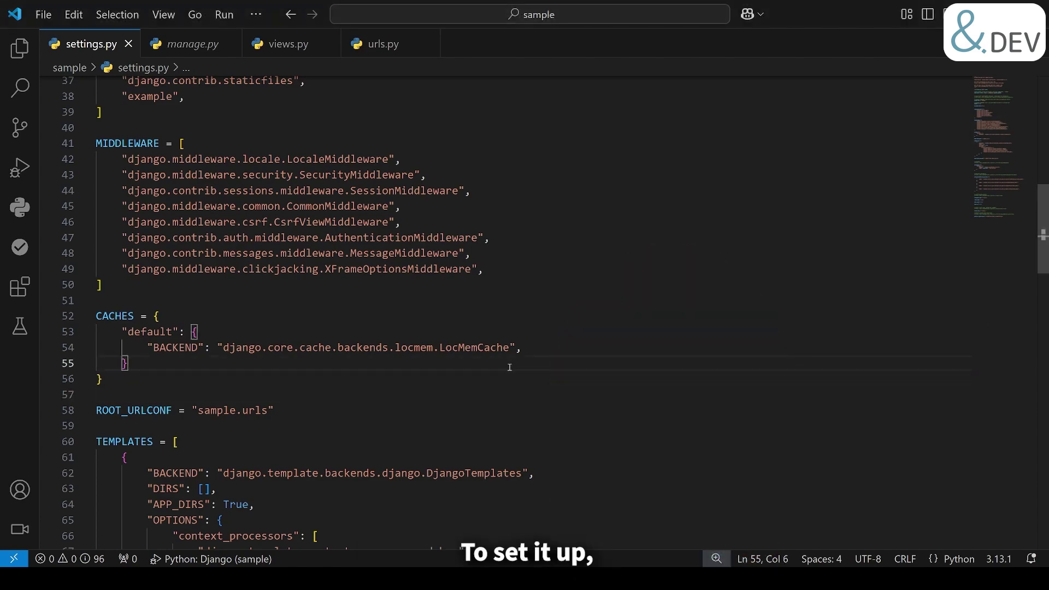
{"action": "left_click_drag", "start_coordinate": [510, 348], "coordinate": [224, 348]}
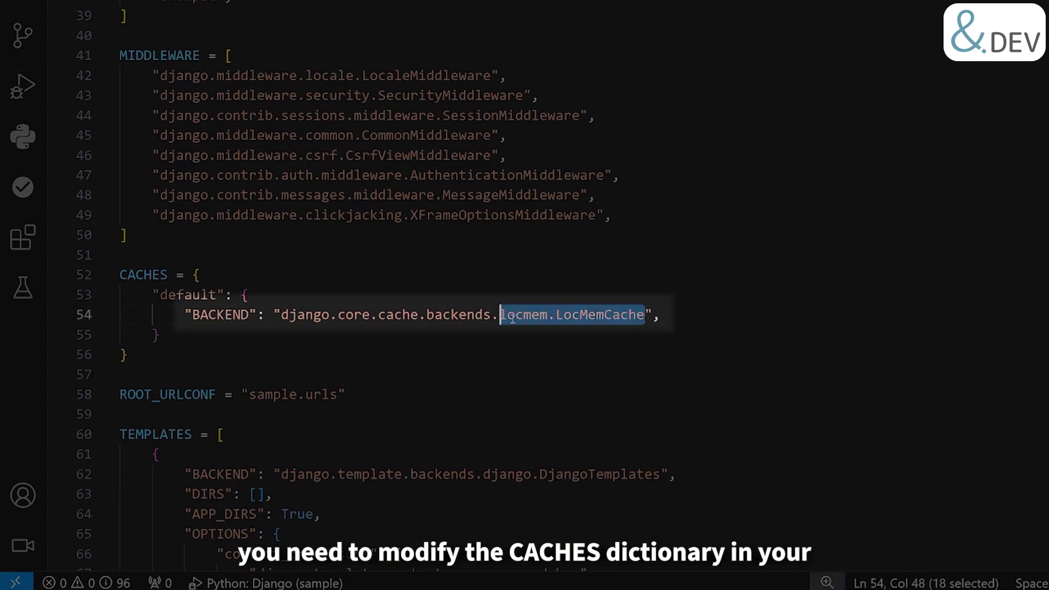
{"action": "type", "text": "django.core.cache.backends.db.DatabaseCache"}
{"action": "double_click", "coordinate": [606, 314]}
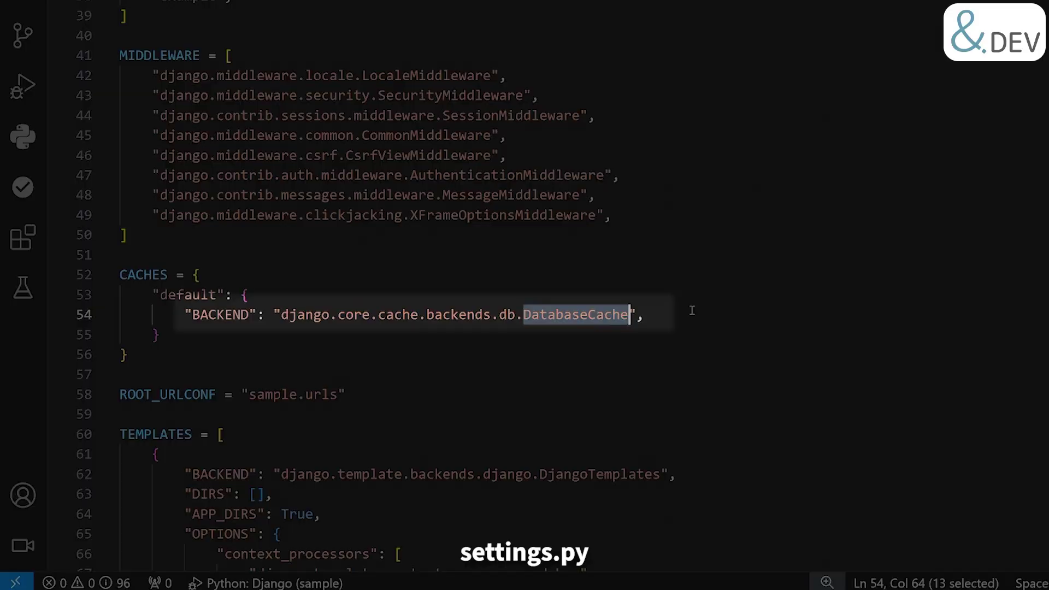
{"action": "left_click", "coordinate": [545, 347]}
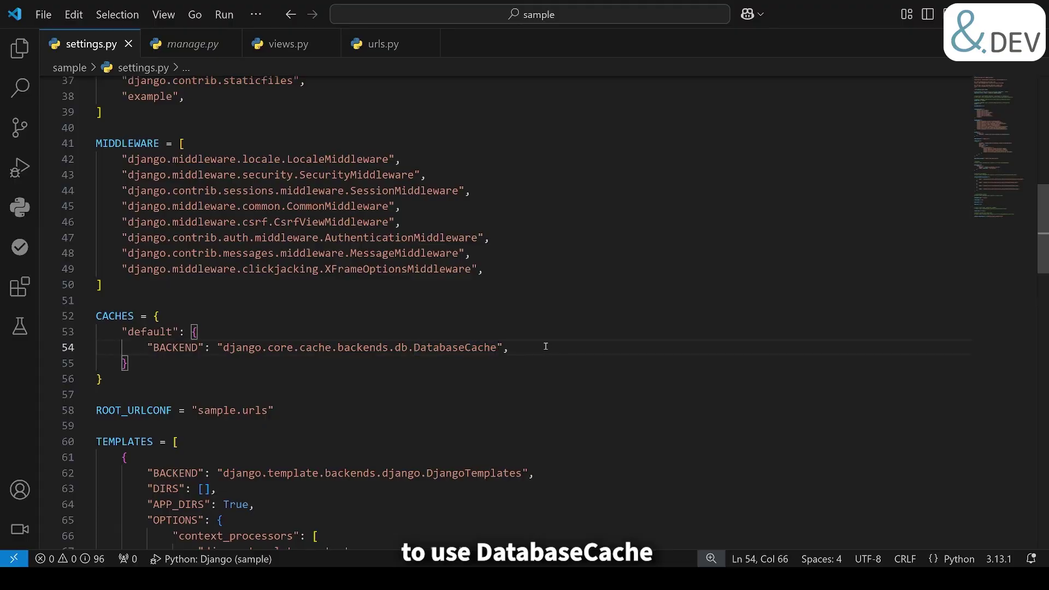
{"action": "key", "text": "Return"}
{"action": "type", "text": "\""}
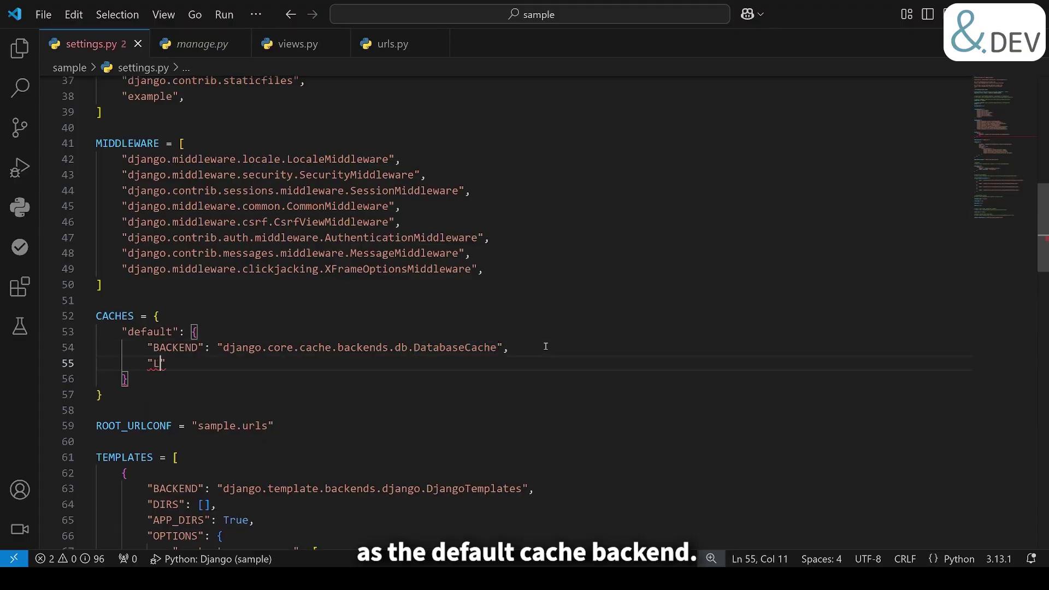
{"action": "type", "text": "lOCATION\""}
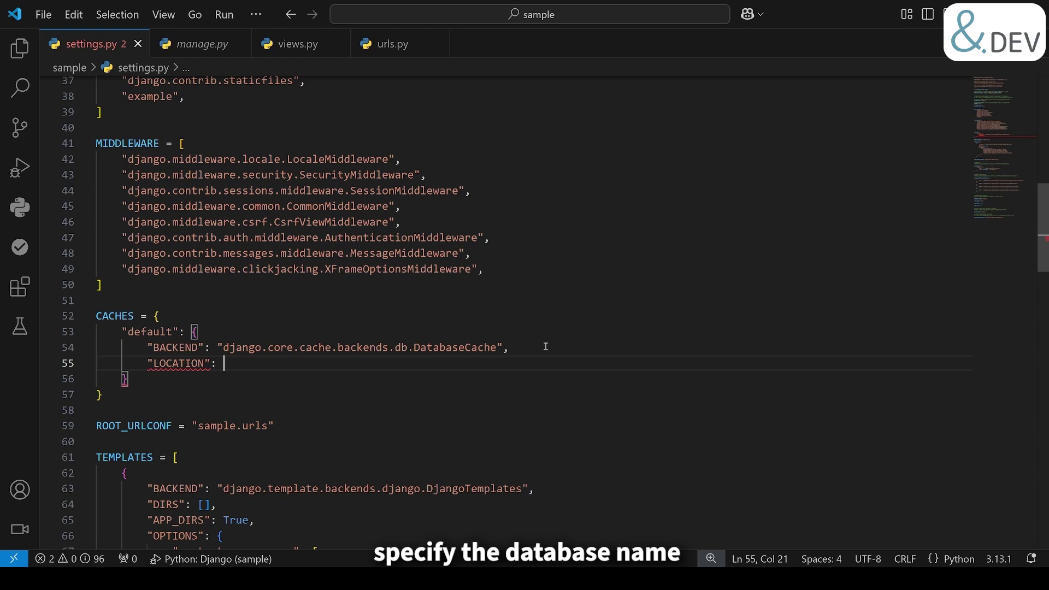
{"action": "type", "text": "\""}
{"action": "type", "text": "my_"}
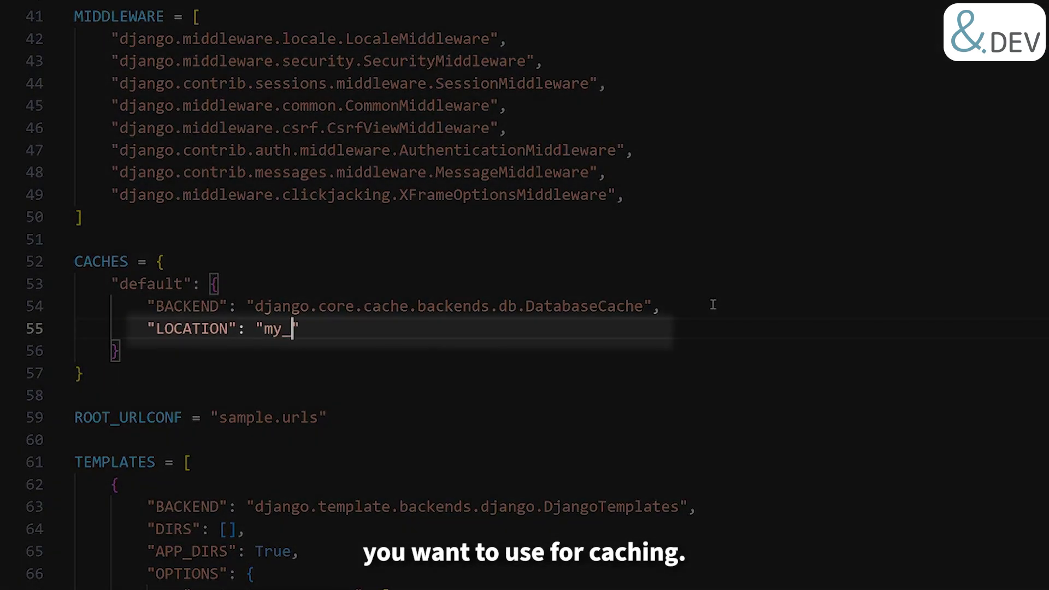
{"action": "type", "text": "cache_t"}
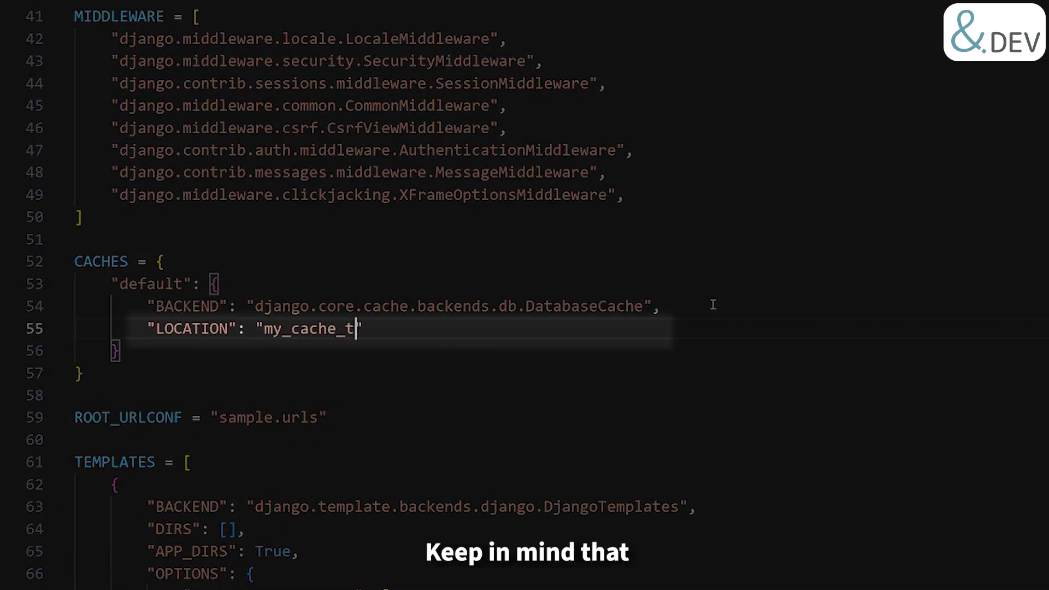
{"action": "type", "text": "able"}
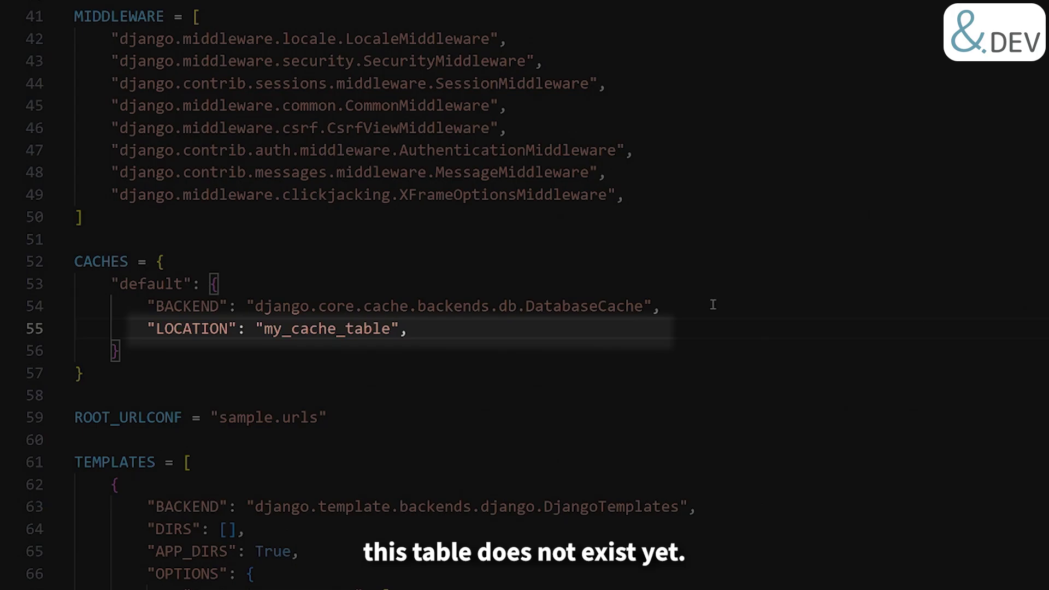
{"action": "type", "text": "py"}
{"action": "type", "text": "thon ma"}
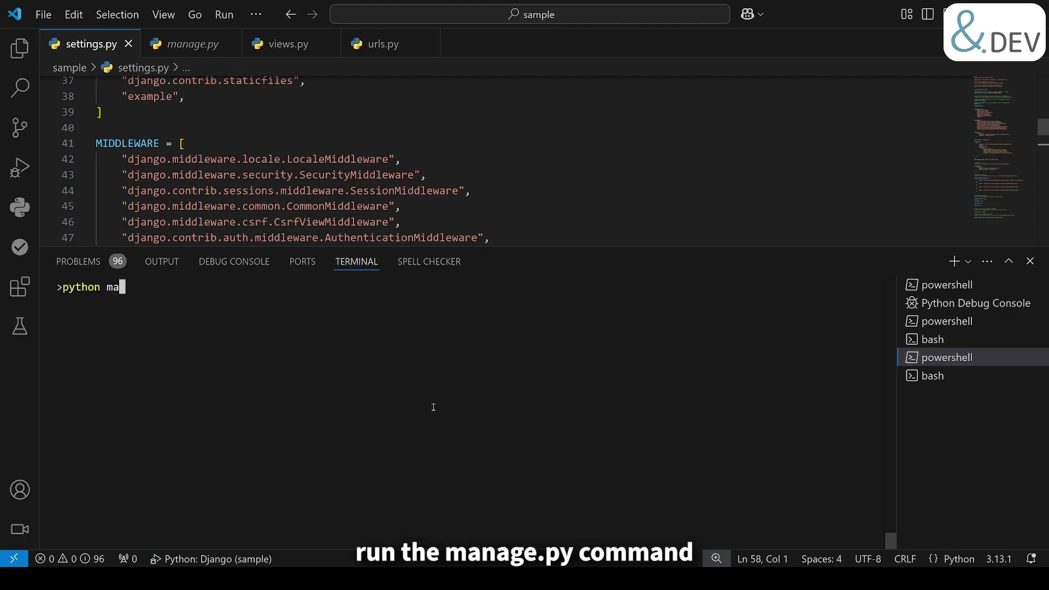
{"action": "type", "text": " crea"}
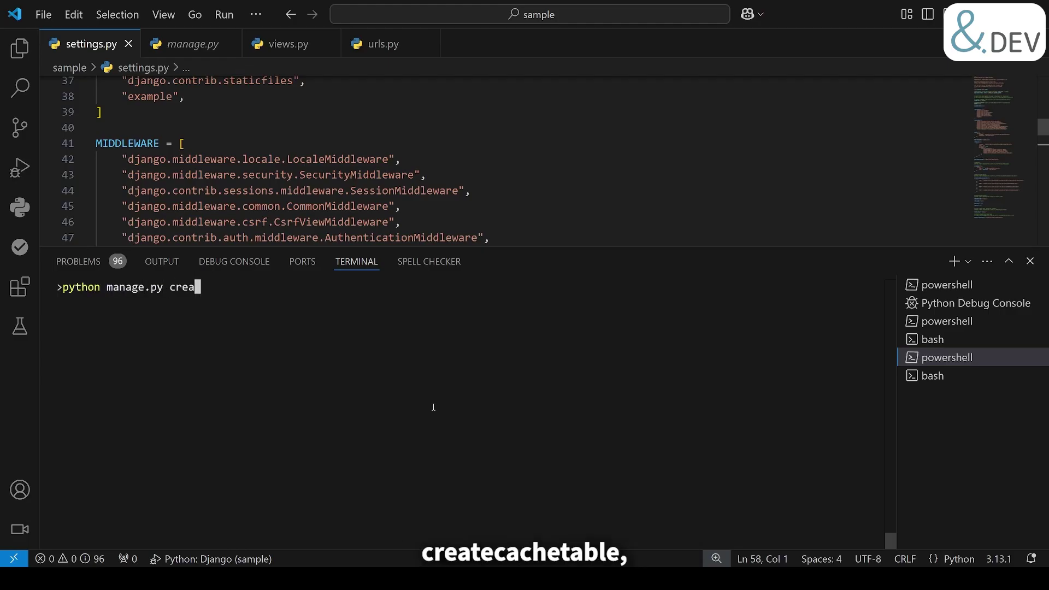
{"action": "type", "text": "cachetable"}
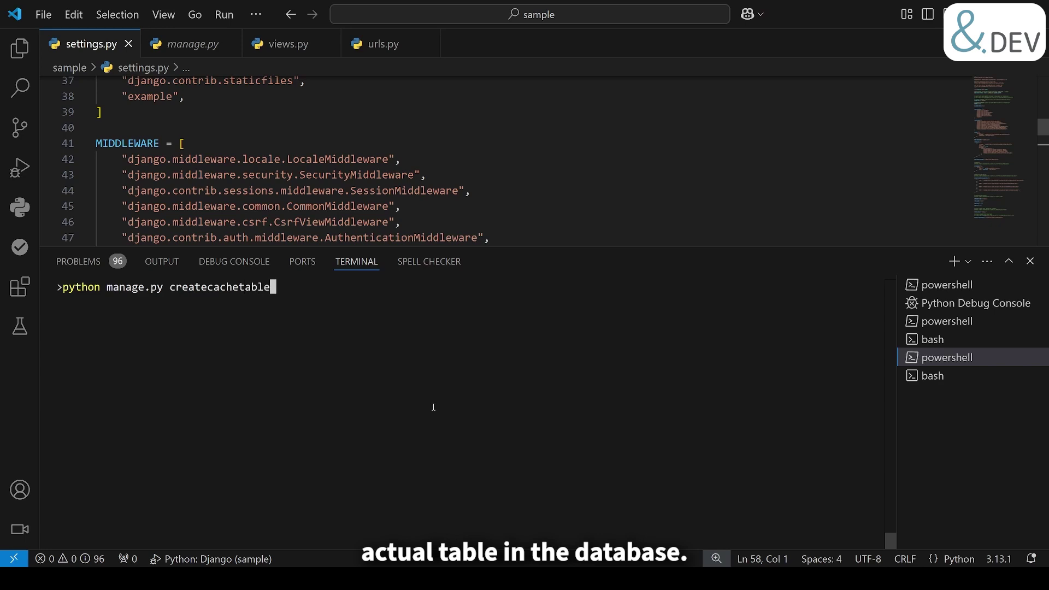
Run createcachetable and inspectdb, checking the MyCacheTable model for my_cache_table in the output.
{"action": "key", "text": "Return"}
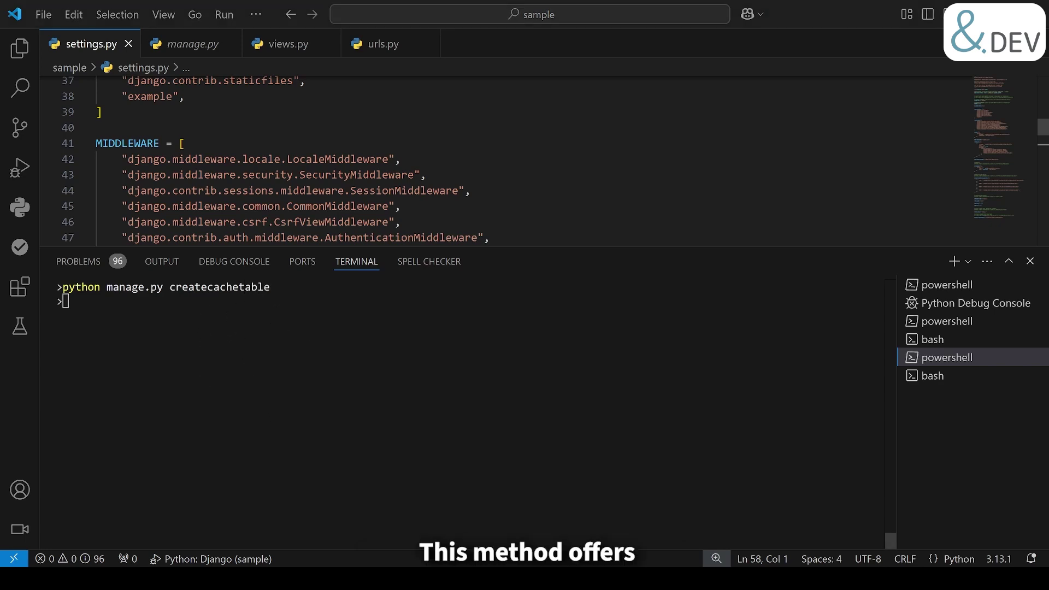
{"action": "type", "text": "py "}
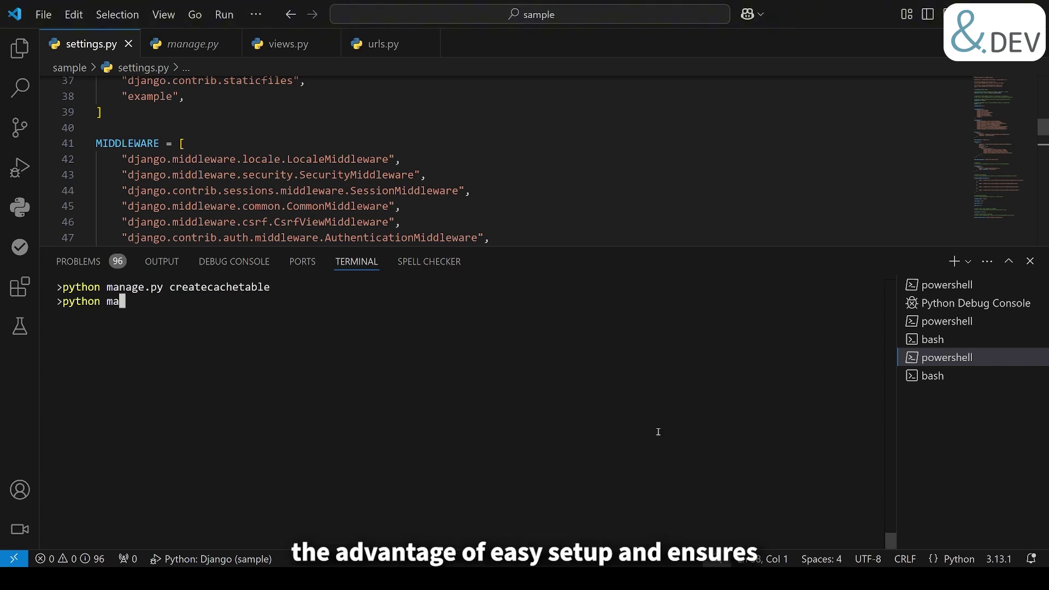
{"action": "type", "text": "in"}
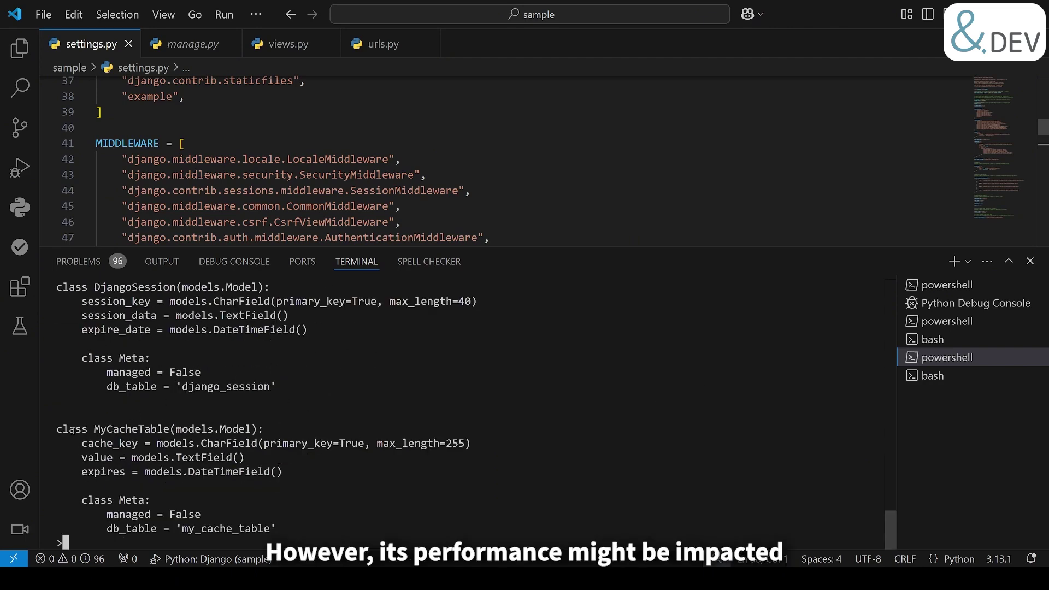
{"action": "left_click_drag", "start_coordinate": [57, 429], "coordinate": [279, 528]}
{"action": "left_click", "coordinate": [293, 528]}
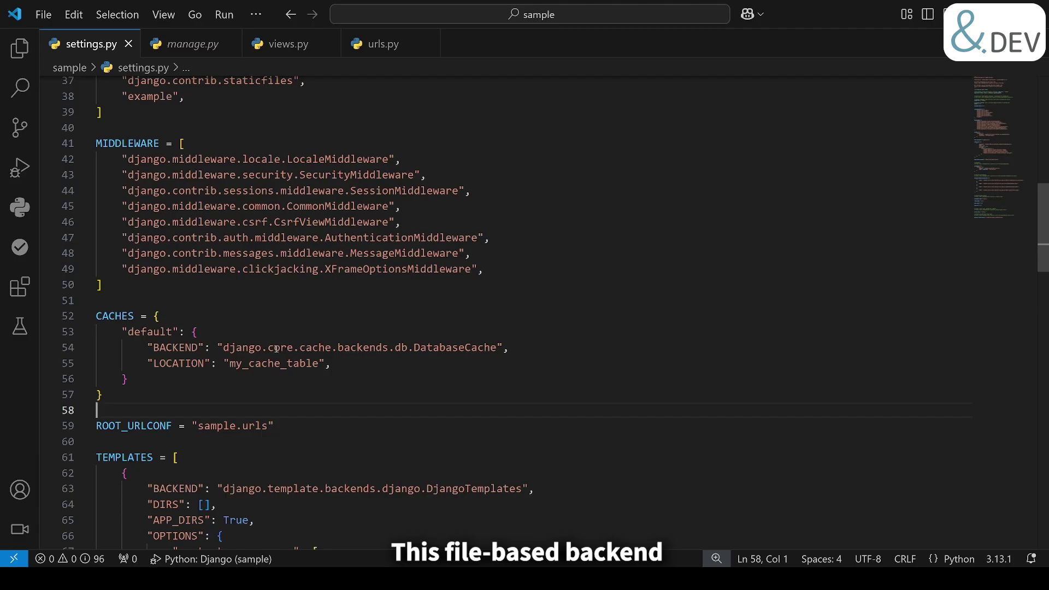
{"action": "scroll", "coordinate": [204, 389], "scroll_direction": "down", "scroll_amount": 1}
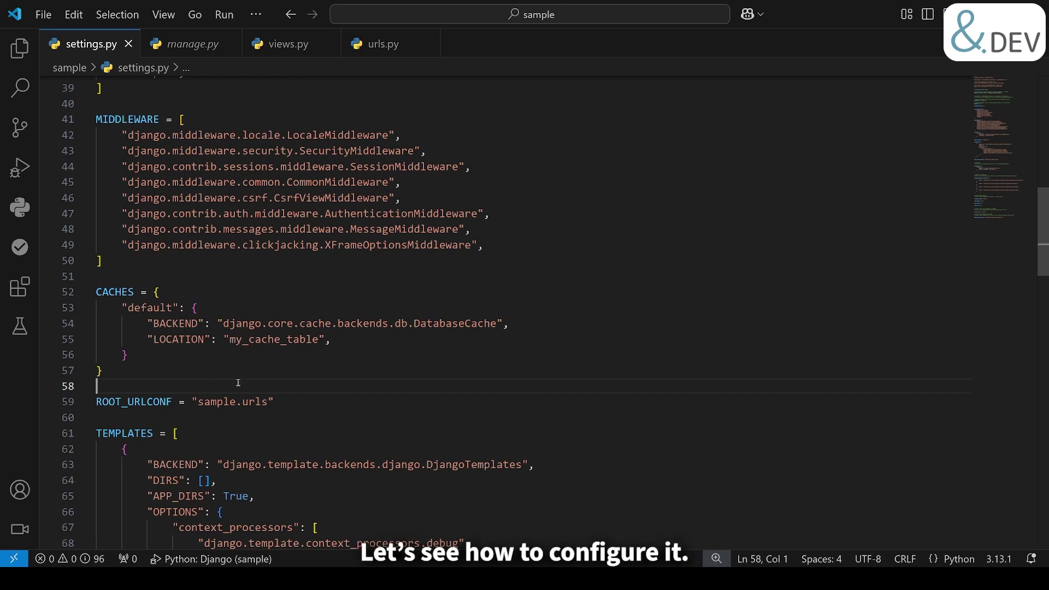
Swap the backend to filebased.FileBasedCache and replace my_cache_table with a Desktop folder path.
{"action": "double_click", "coordinate": [360, 322]}
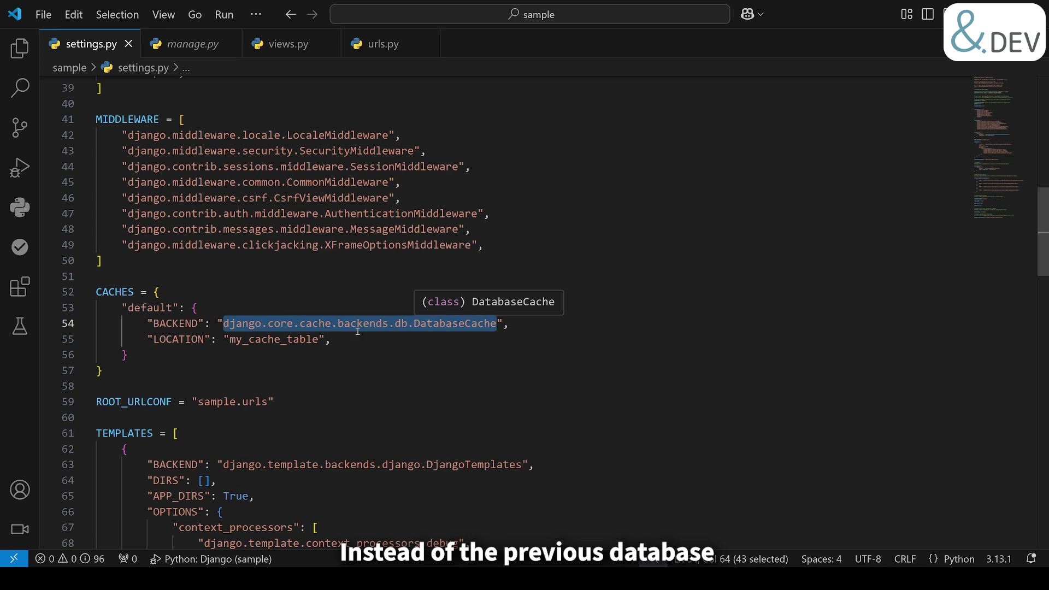
{"action": "key", "text": "BackSpace"}
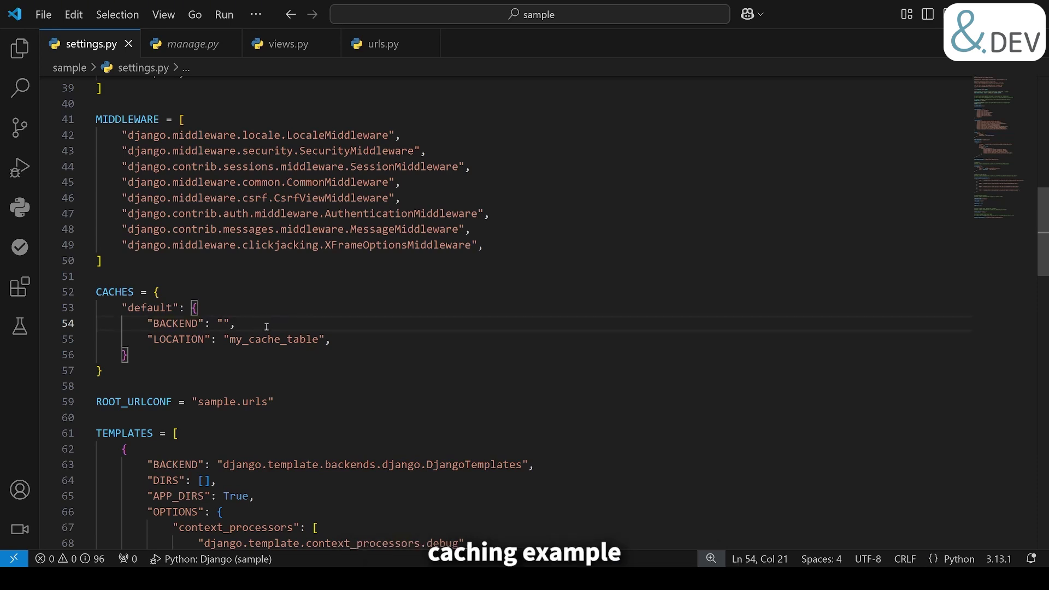
{"action": "double_click", "coordinate": [271, 339]}
{"action": "key", "text": "BackSpace"}
{"action": "left_click", "coordinate": [223, 323]}
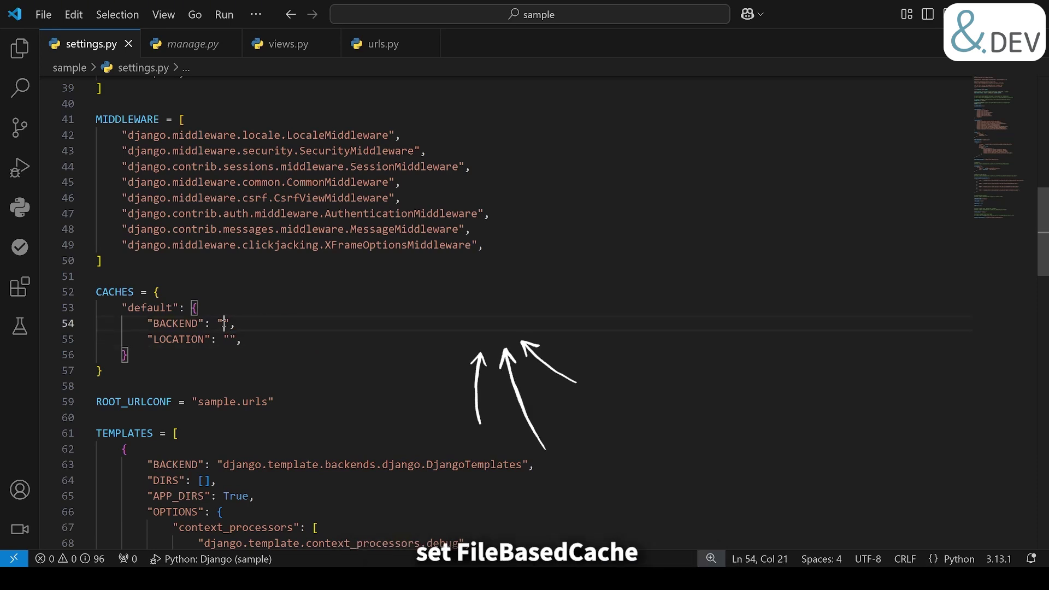
{"action": "type", "text": "django.core.cache.backends.filebased.FileBasedCache"}
{"action": "double_click", "coordinate": [493, 325]}
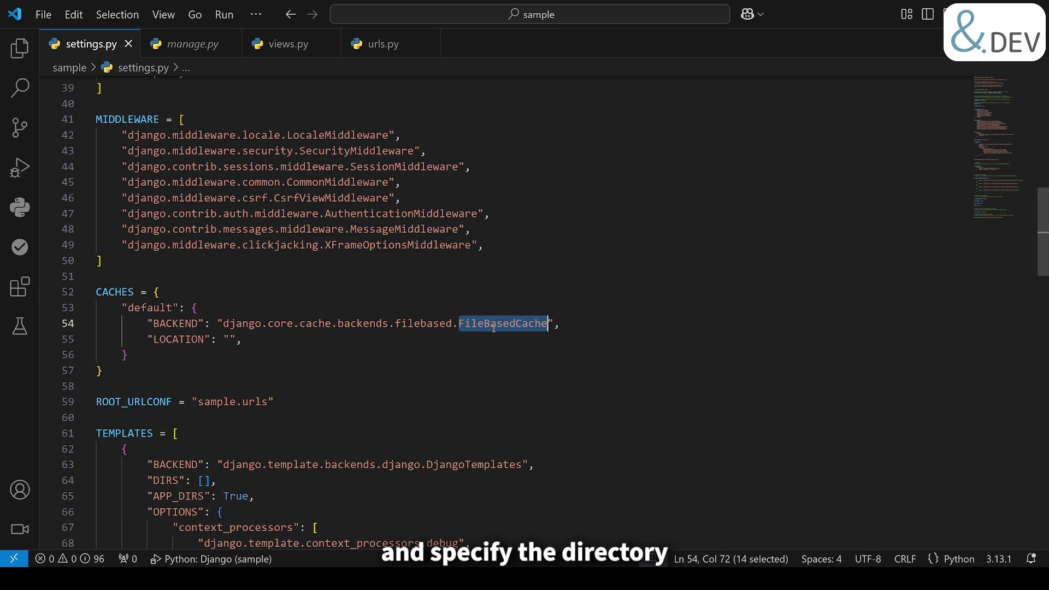
{"action": "left_click", "coordinate": [231, 339]}
{"action": "type", "text": "C:/Users/name/OneDrive/Desktop"}
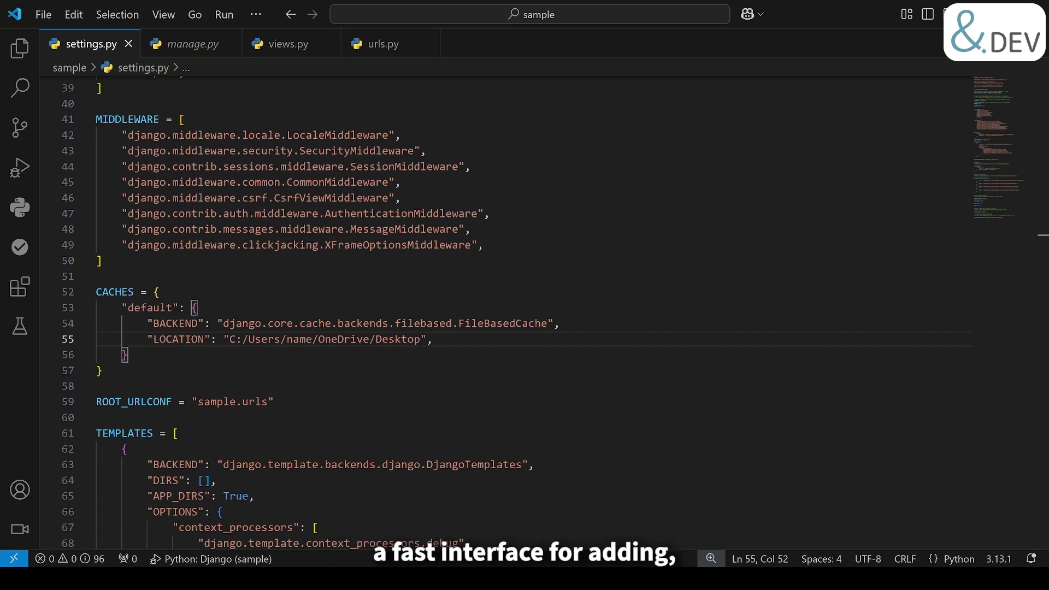
Insert a blank line at line 51, just below the MIDDLEWARE list.
{"action": "left_click", "coordinate": [206, 275]}
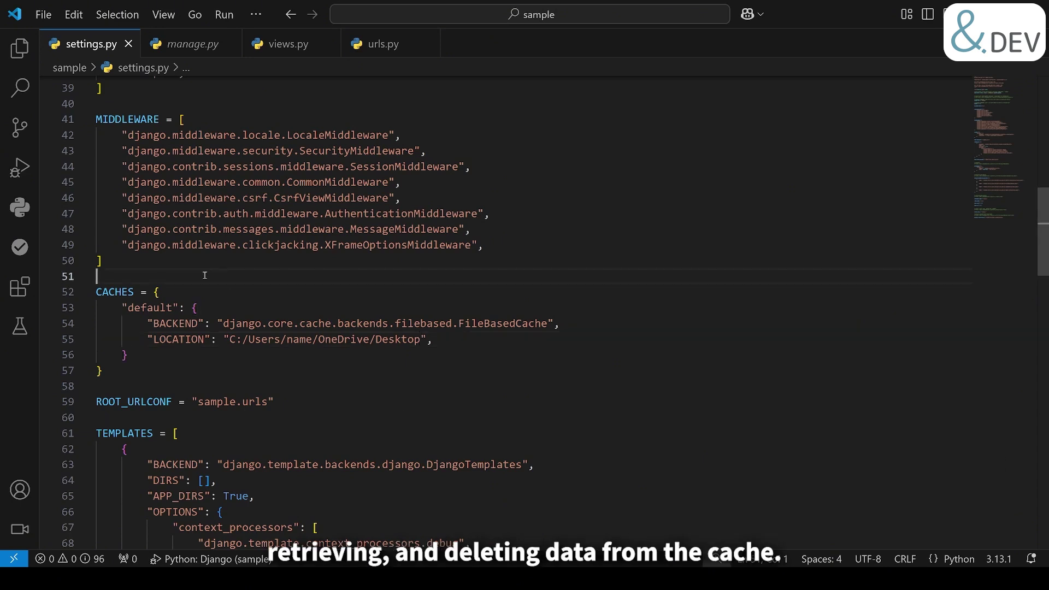
{"action": "key", "text": "Return"}
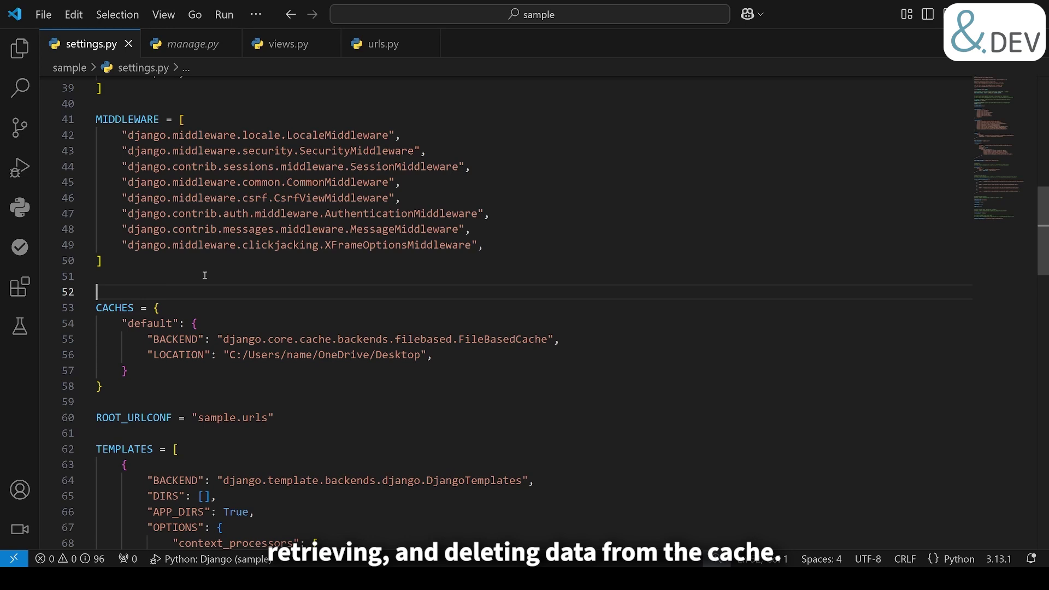
{"action": "scroll", "coordinate": [212, 269], "scroll_direction": "down", "scroll_amount": 1}
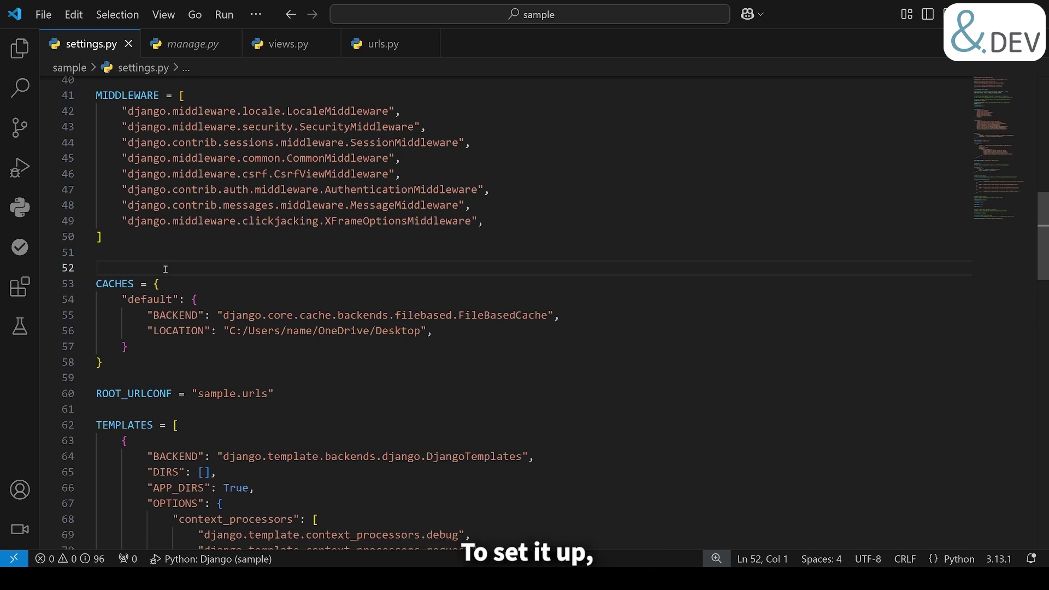
{"action": "scroll", "coordinate": [164, 269], "scroll_direction": "down", "scroll_amount": 1}
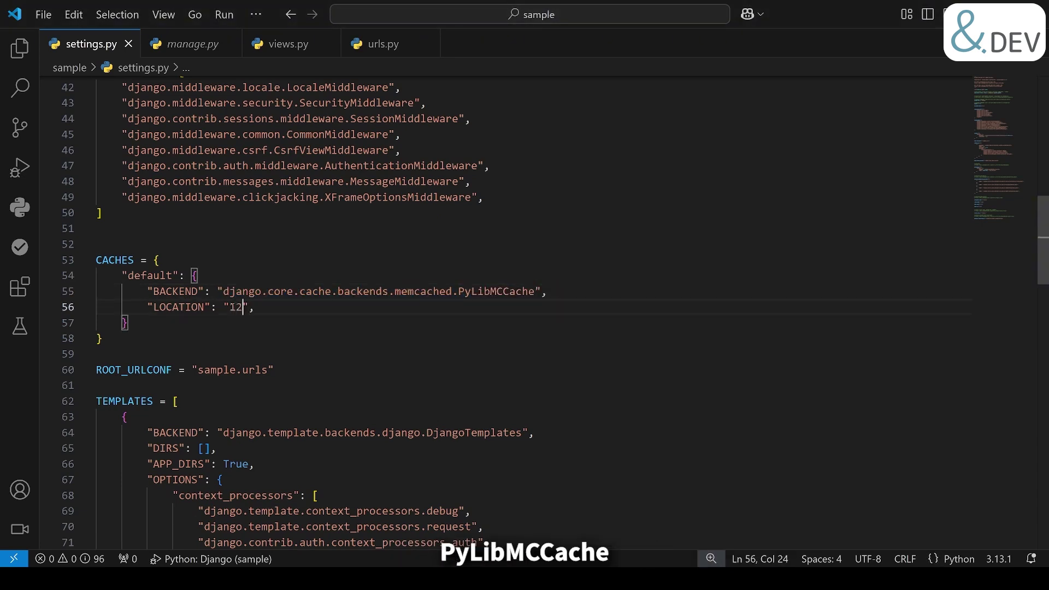
{"action": "type", "text": "7.0.0."}
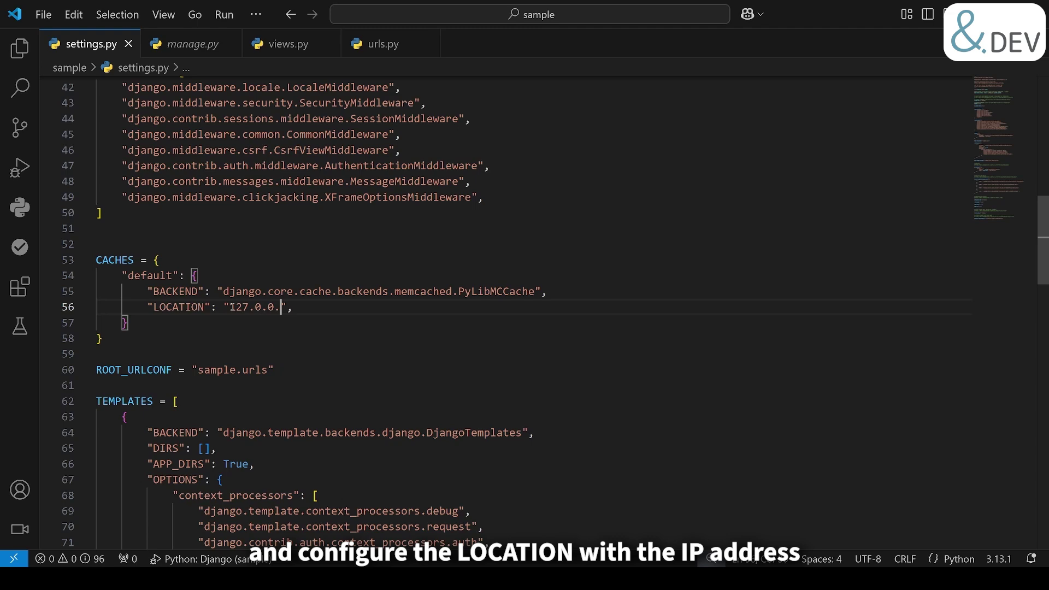
{"action": "type", "text": "1:1"}
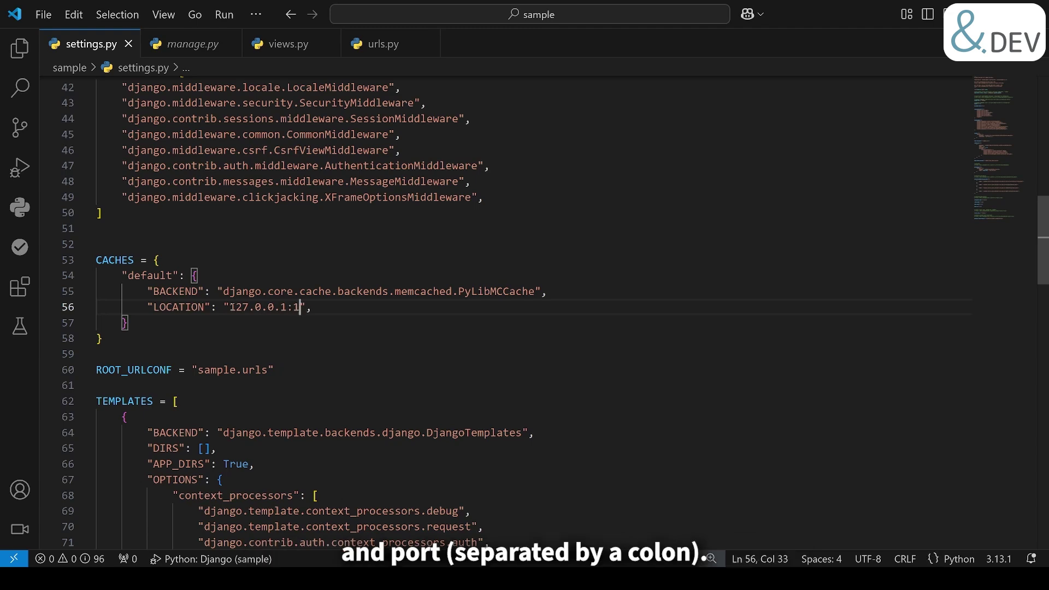
{"action": "type", "text": "123"}
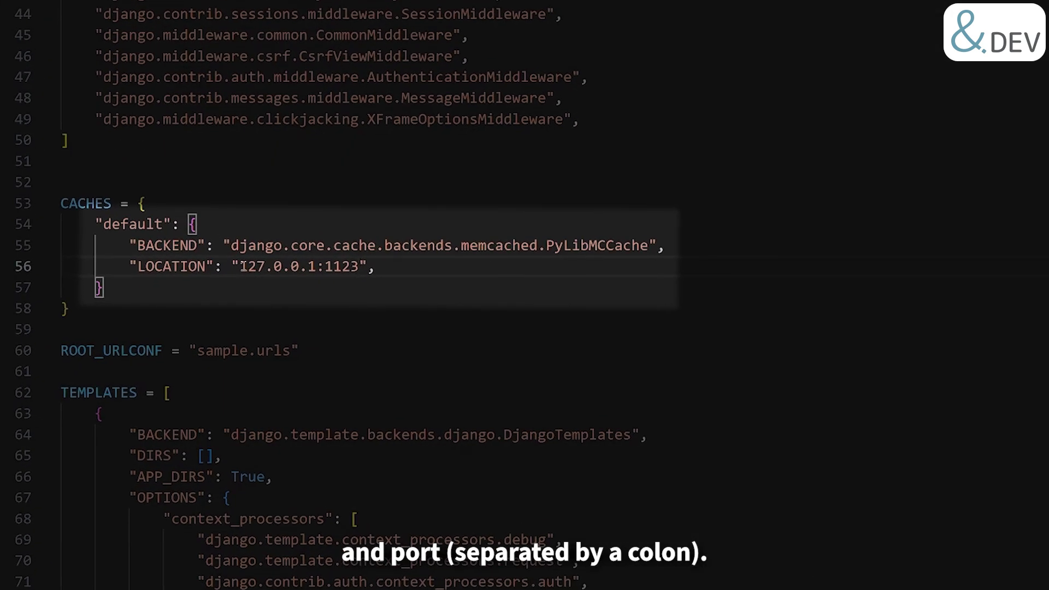
Turn LOCATION into a list of two Memcached addresses based on 127.0.0.1:1123, and save.
{"action": "left_click", "coordinate": [231, 266]}
{"action": "type", "text": "["}
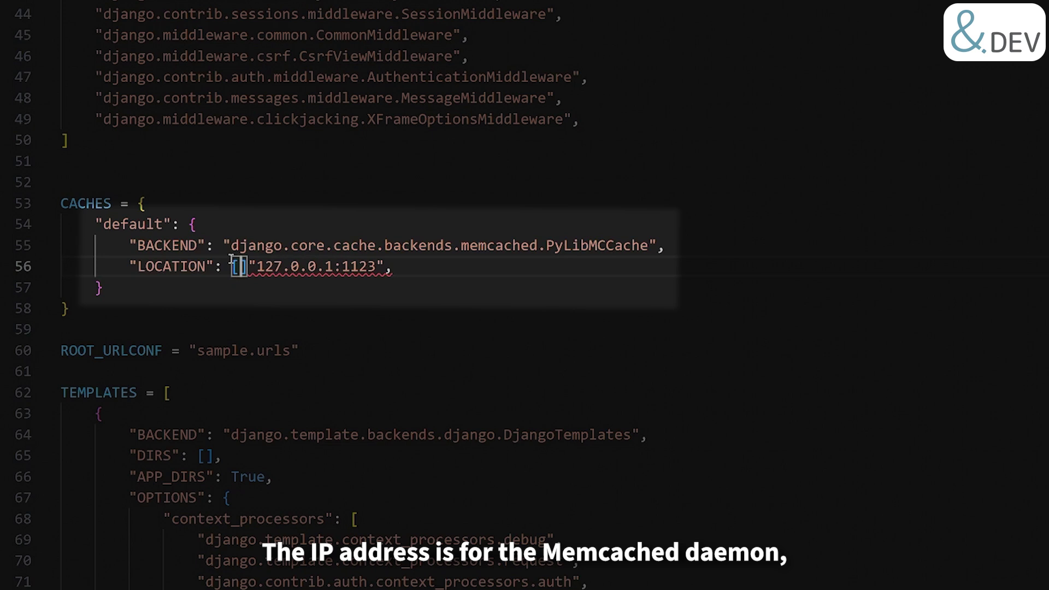
{"action": "key", "text": "Delete"}
{"action": "key", "text": "ctrl+Right"}
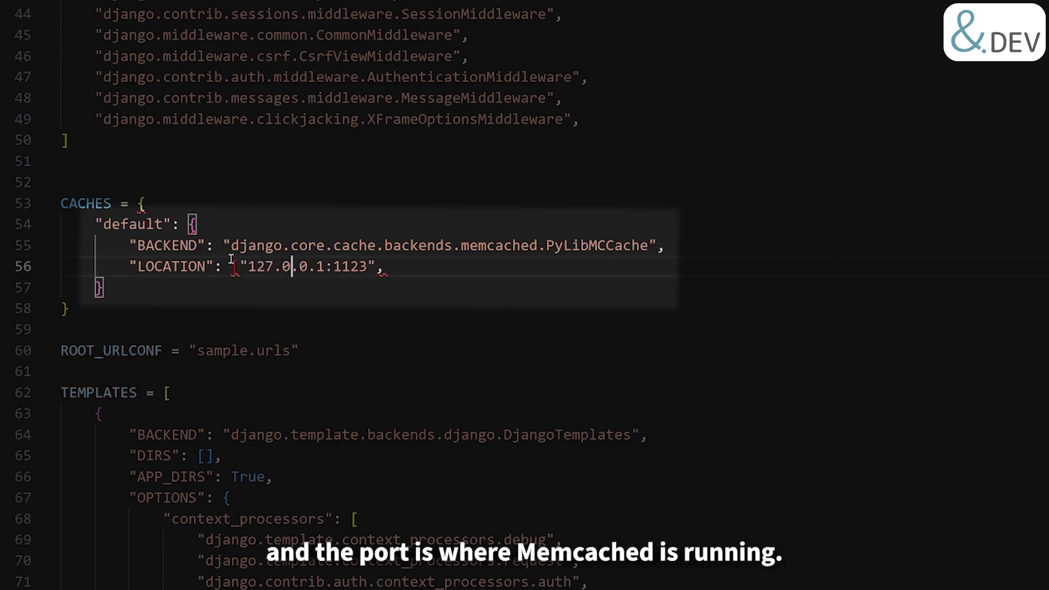
{"action": "key", "text": "ctrl+Right"}
{"action": "key", "text": "ctrl+Right"}
{"action": "key", "text": "ctrl+Right"}
{"action": "type", "text": "\""}
{"action": "double_click", "coordinate": [337, 265]}
{"action": "left_click_drag", "start_coordinate": [337, 265], "coordinate": [248, 266]}
{"action": "key", "text": "ctrl+c"}
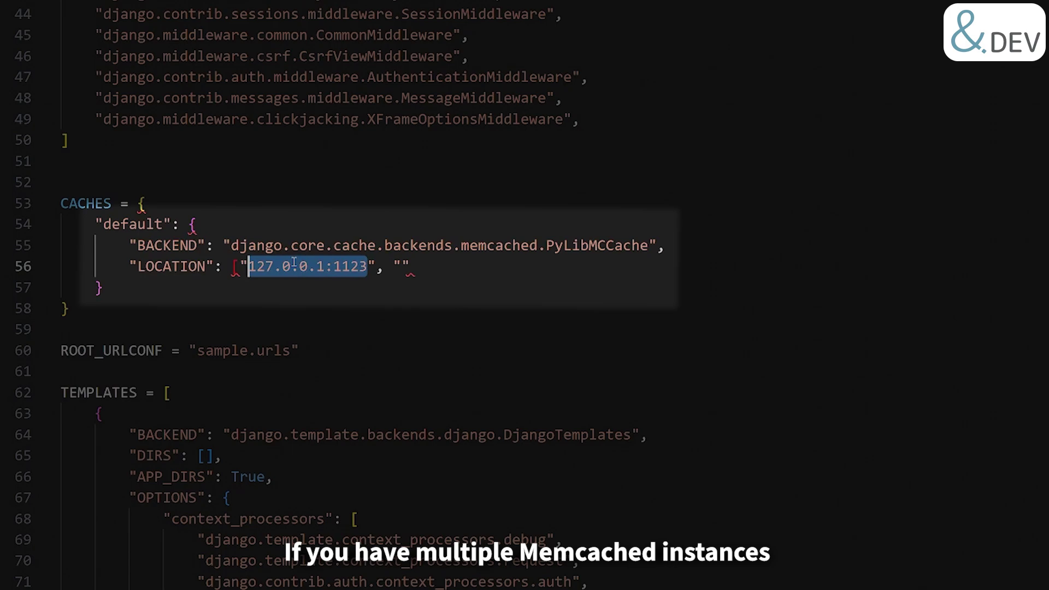
{"action": "left_click", "coordinate": [402, 265]}
{"action": "key", "text": "ctrl+v"}
{"action": "key", "text": "Left"}
{"action": "key", "text": "Left"}
{"action": "key", "text": "Left"}
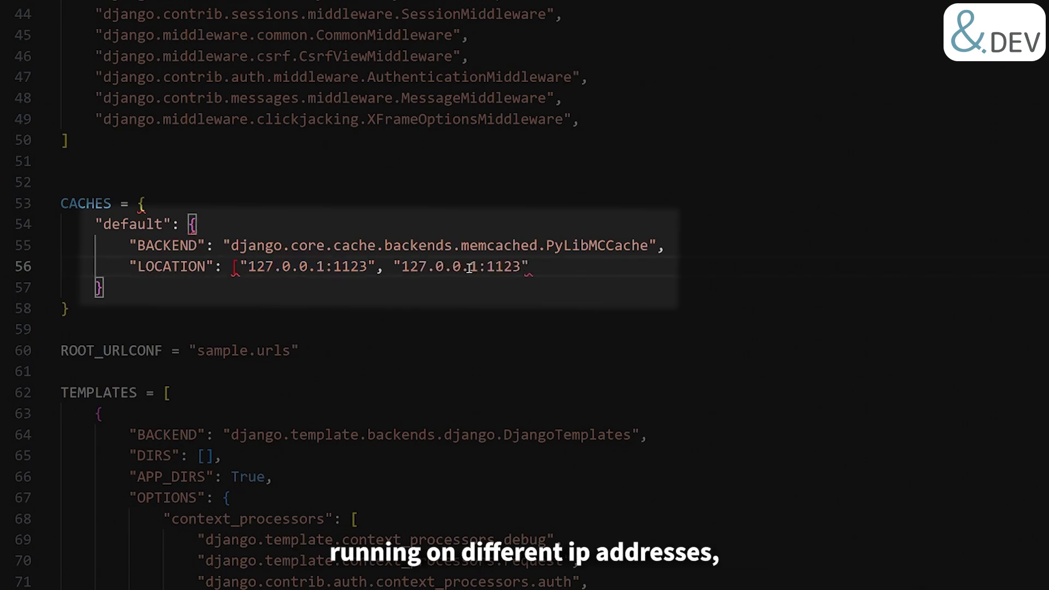
{"action": "key", "text": "BackSpace"}
{"action": "type", "text": "2"}
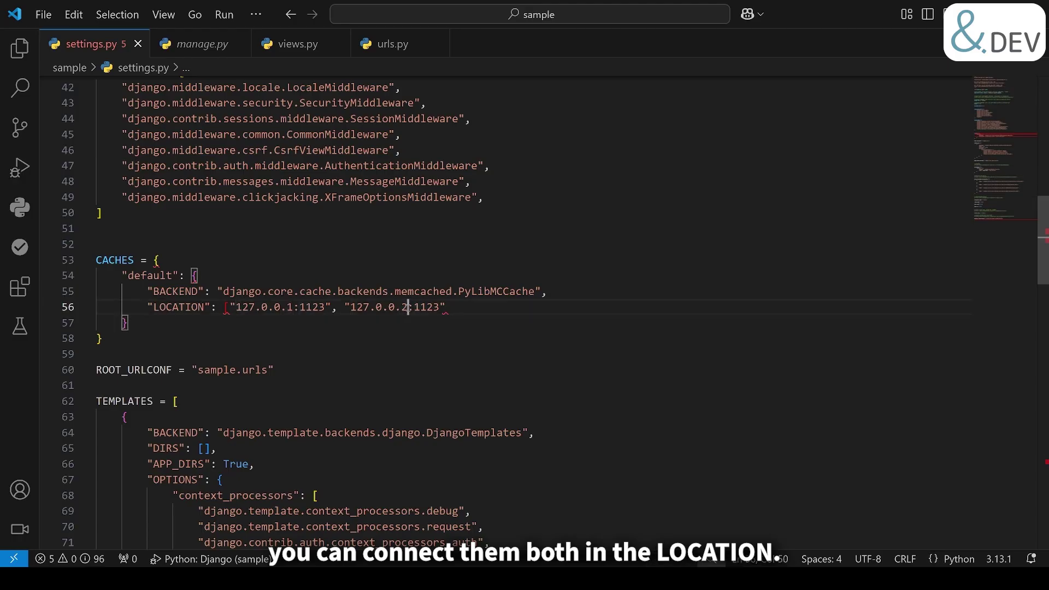
{"action": "key", "text": "End"}
{"action": "type", "text": "]"}
{"action": "key", "text": "ctrl+s"}
Reformat the LOCATION list so each address and the closing bracket sit on their own lines.
{"action": "left_click", "coordinate": [232, 307]}
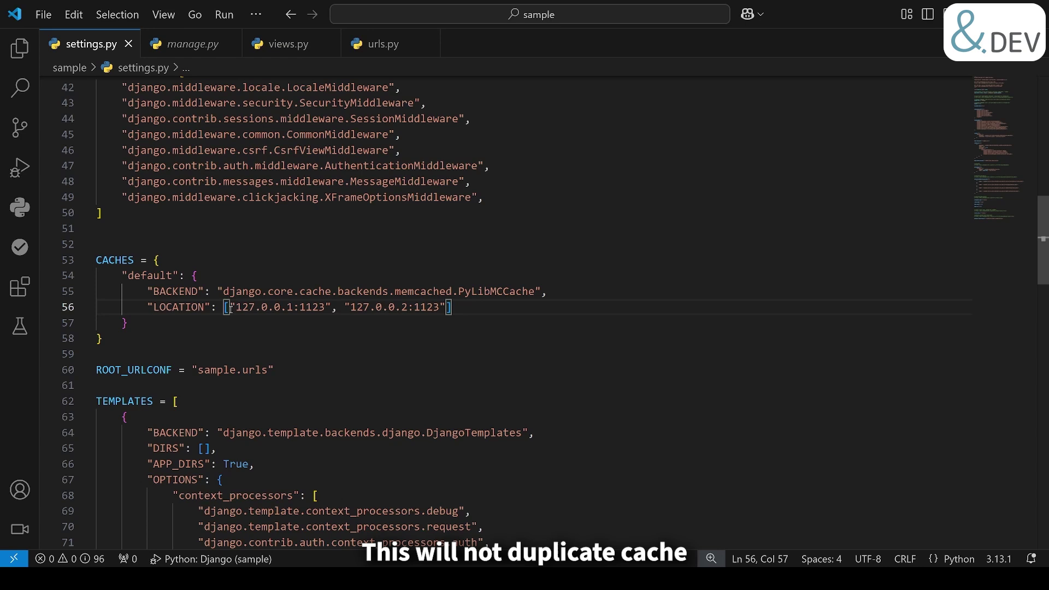
{"action": "key", "text": "Return"}
{"action": "left_click", "coordinate": [287, 322]}
{"action": "key", "text": "Return"}
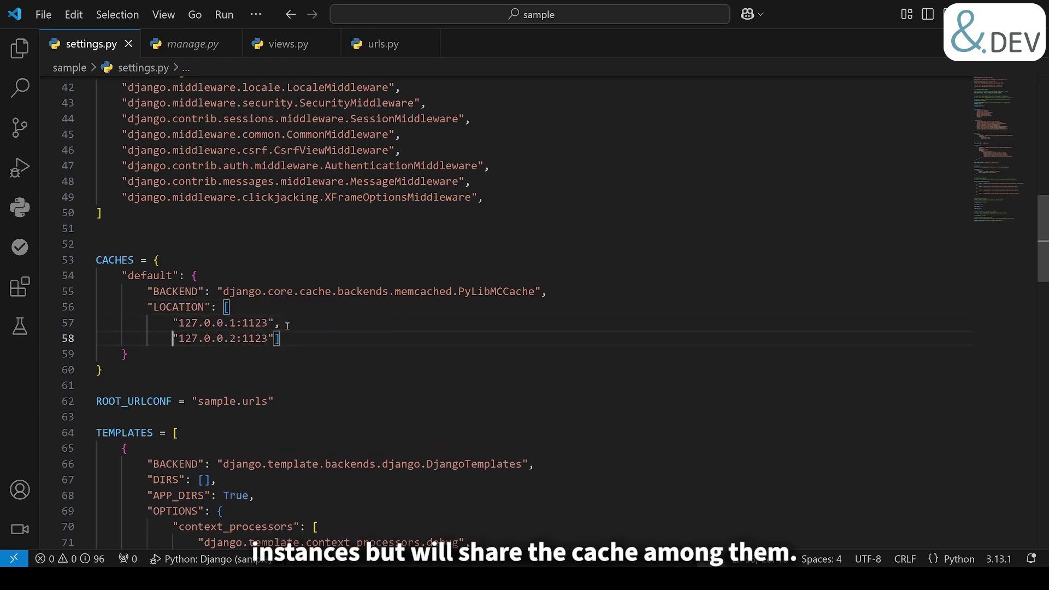
{"action": "left_click", "coordinate": [276, 338]}
{"action": "key", "text": "Return"}
{"action": "key", "text": "BackSpace"}
{"action": "left_click", "coordinate": [279, 339]}
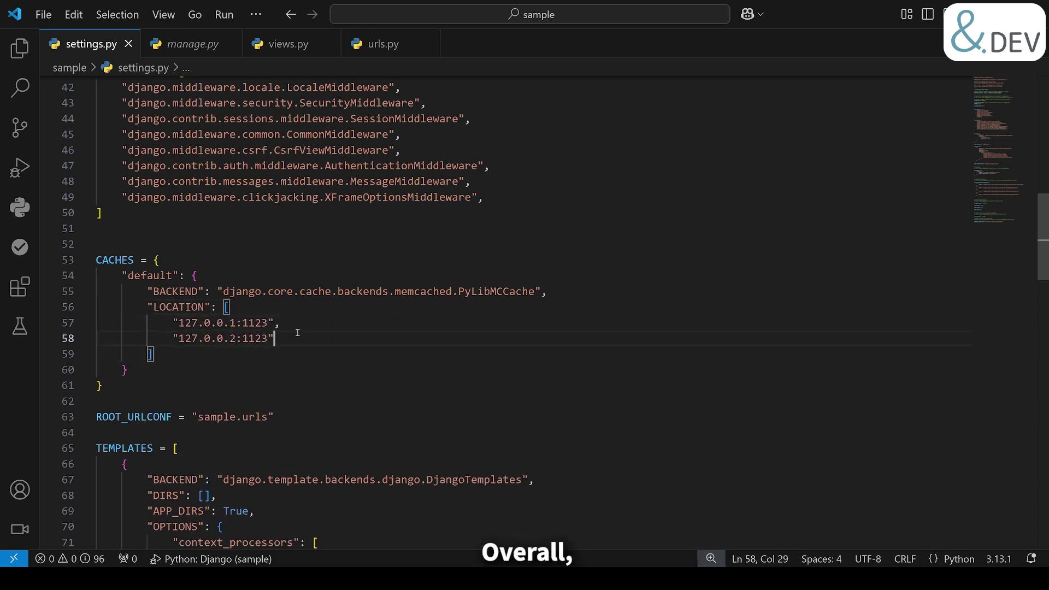
{"action": "type", "text": ","}
Highlight both Memcached addresses, then select the LOCATION list and BACKEND path for removal.
{"action": "left_click", "coordinate": [447, 398]}
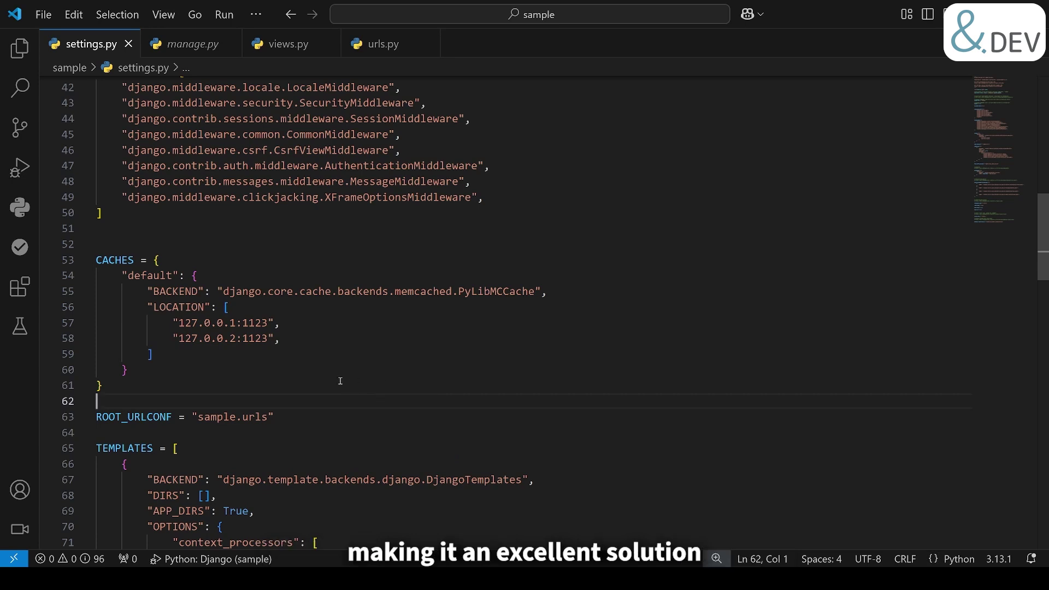
{"action": "left_click_drag", "start_coordinate": [172, 322], "coordinate": [281, 339]}
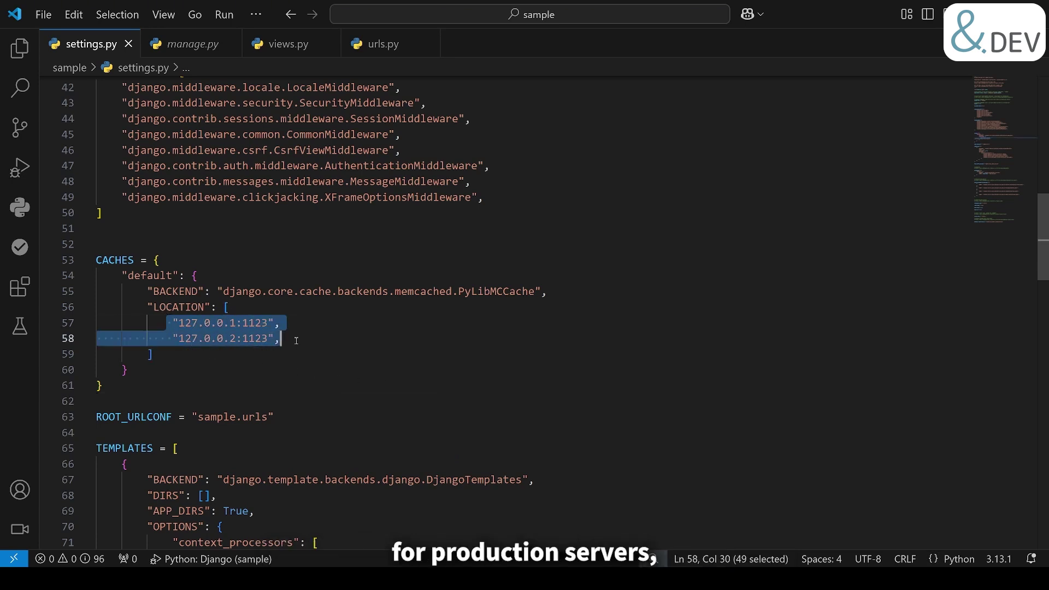
{"action": "left_click", "coordinate": [282, 338]}
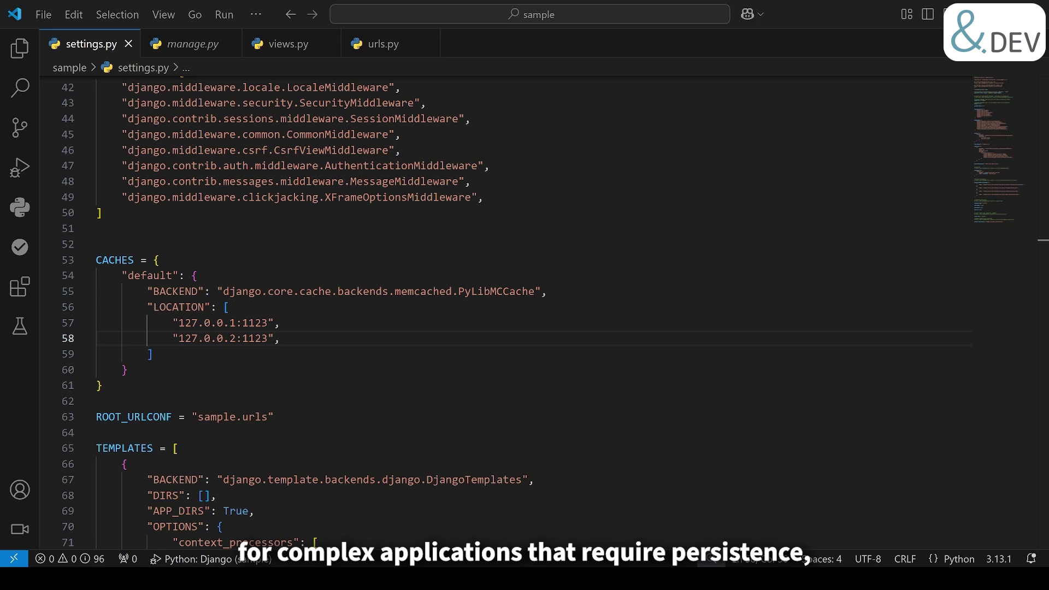
{"action": "left_click_drag", "start_coordinate": [153, 354], "coordinate": [224, 307]}
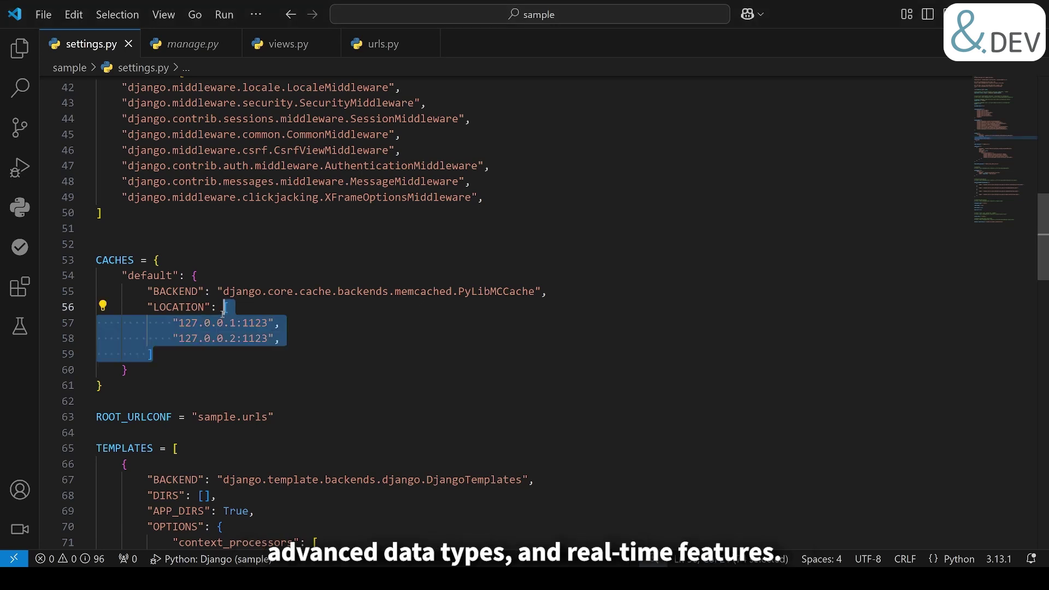
{"action": "type", "text": "\"\""}
{"action": "double_click", "coordinate": [514, 293]}
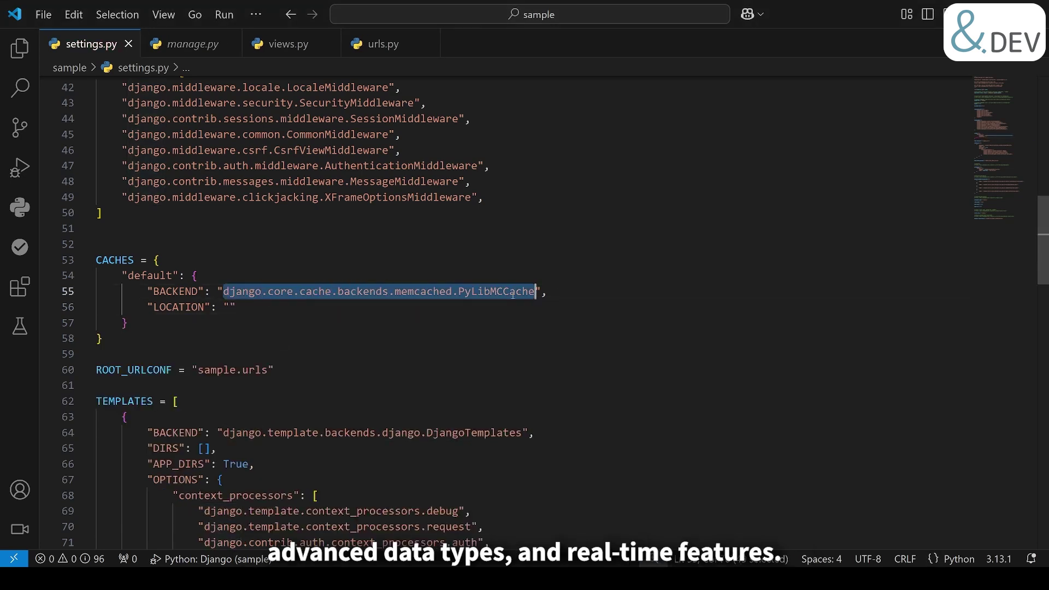
Clear the Memcached BACKEND, install django-redis, and start the redis-stack-server Docker container.
{"action": "key", "text": "Delete"}
{"action": "key", "text": "ctrl+grave"}
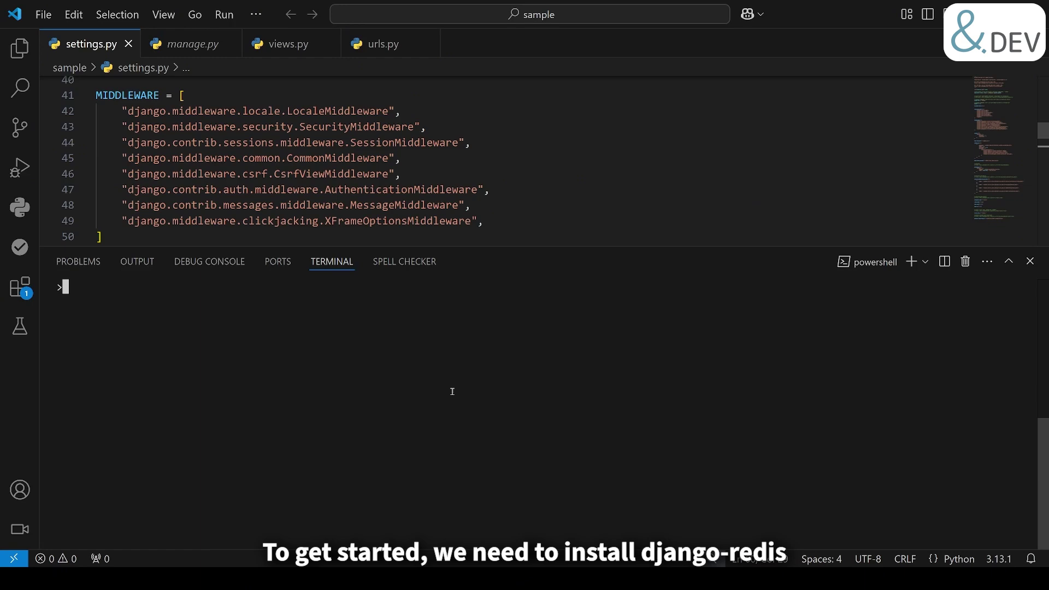
{"action": "type", "text": "pip install django"}
{"action": "type", "text": "-re"}
{"action": "type", "text": "dis"}
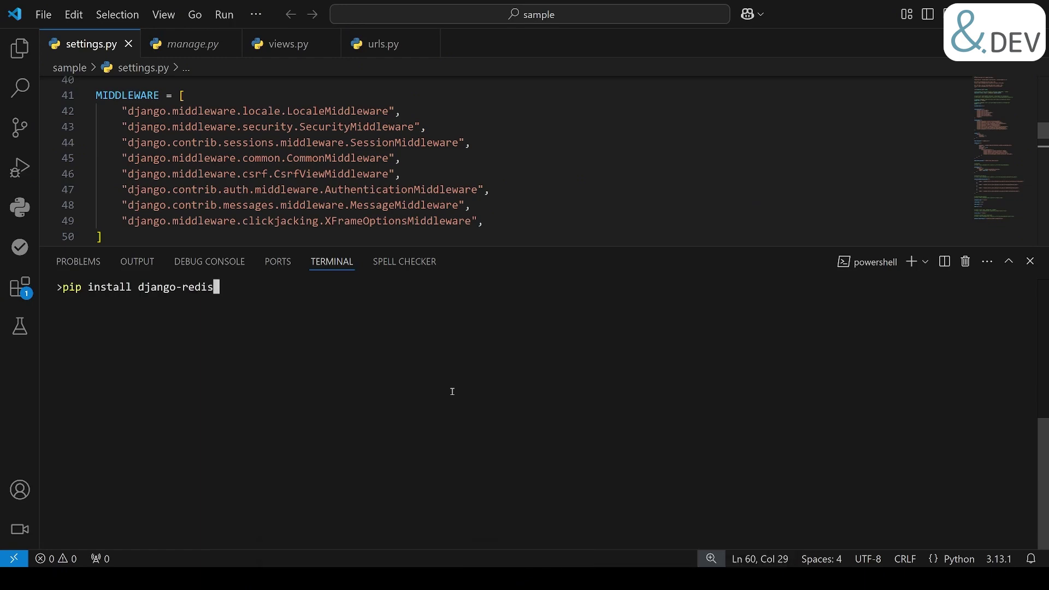
{"action": "key", "text": "Return"}
{"action": "type", "text": "clear"}
{"action": "key", "text": "Return"}
{"action": "type", "text": "docker run -d --name redis-stack-server -p 6379:6379 redis/redis-stack-server:latest"}
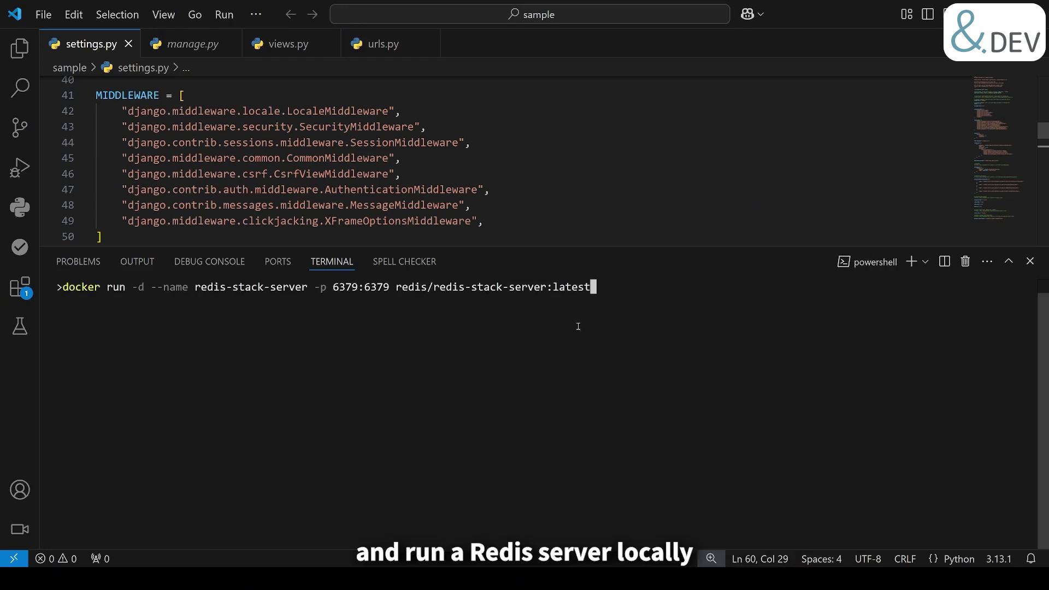
{"action": "key", "text": "Return"}
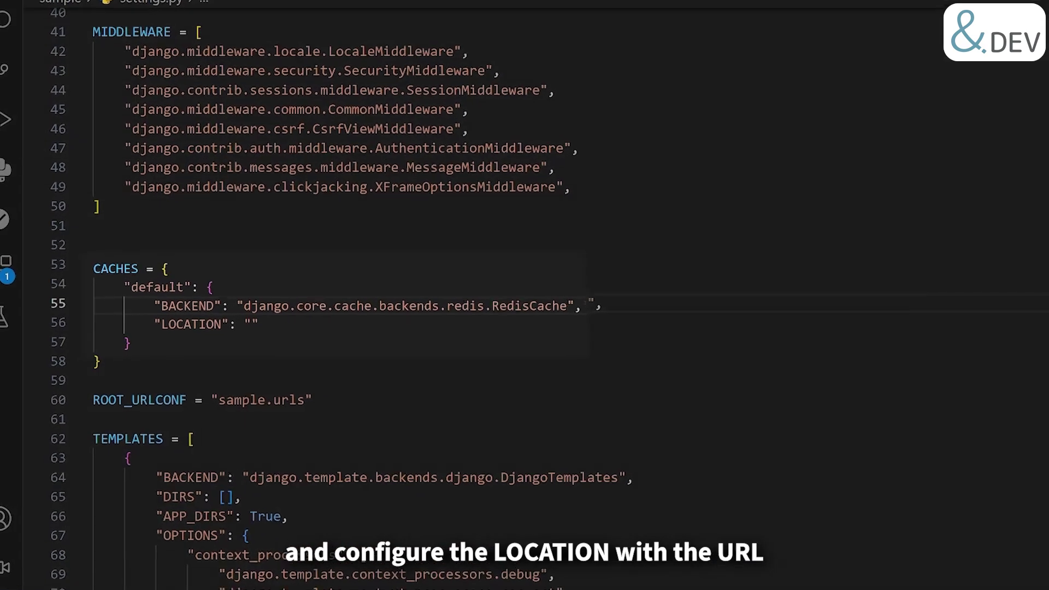
{"action": "type", "text": "redis://127.0.0.1:6379\""}
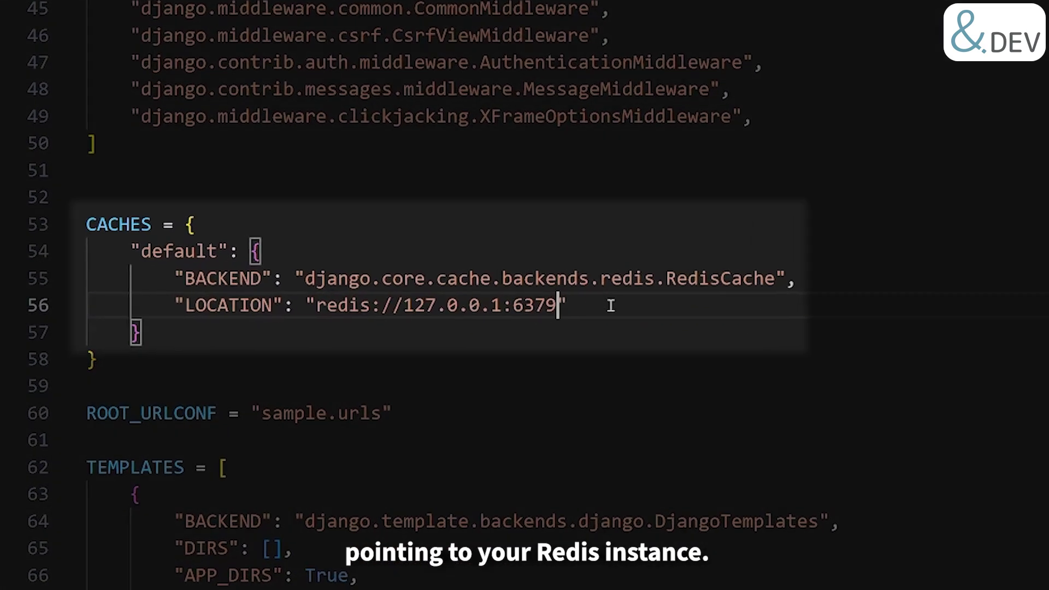
{"action": "type", "text": ","}
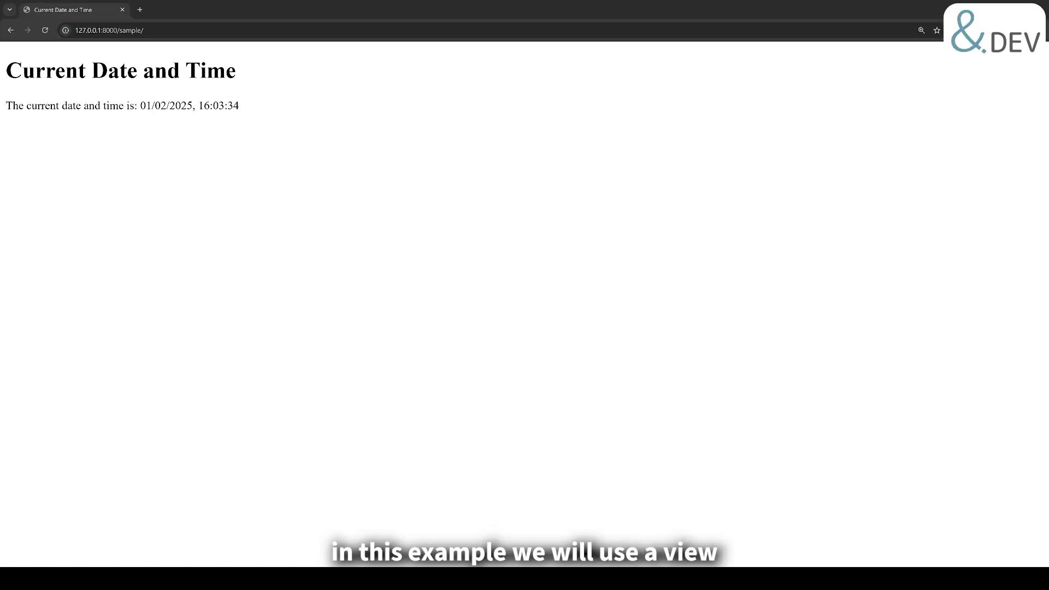
Reload the sample page with DevTools open and inspect the sample/ request's Headers.
{"action": "key", "text": "F12"}
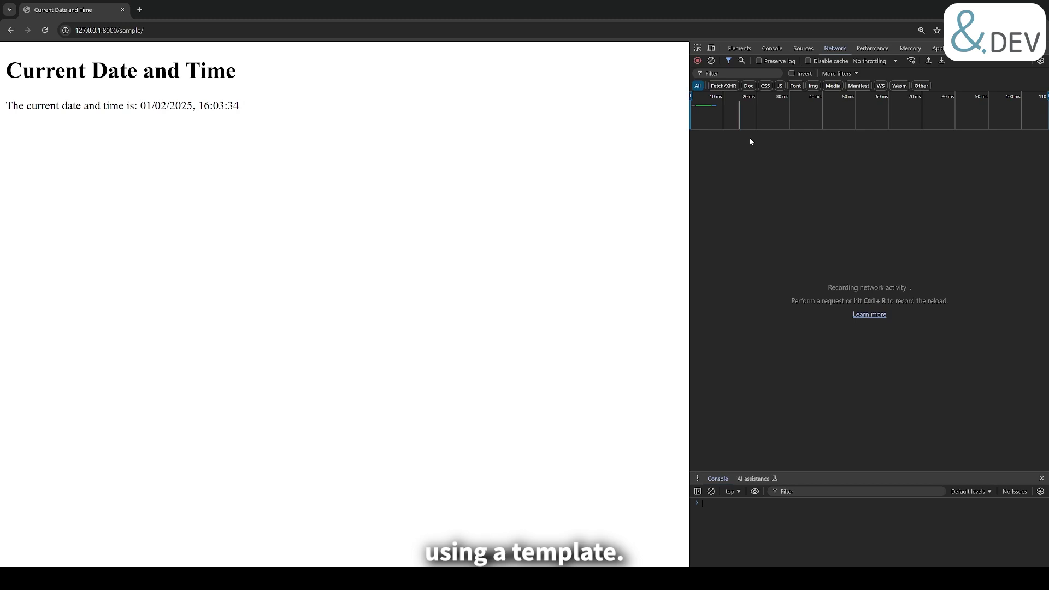
{"action": "key", "text": "F5"}
{"action": "left_click", "coordinate": [733, 149]}
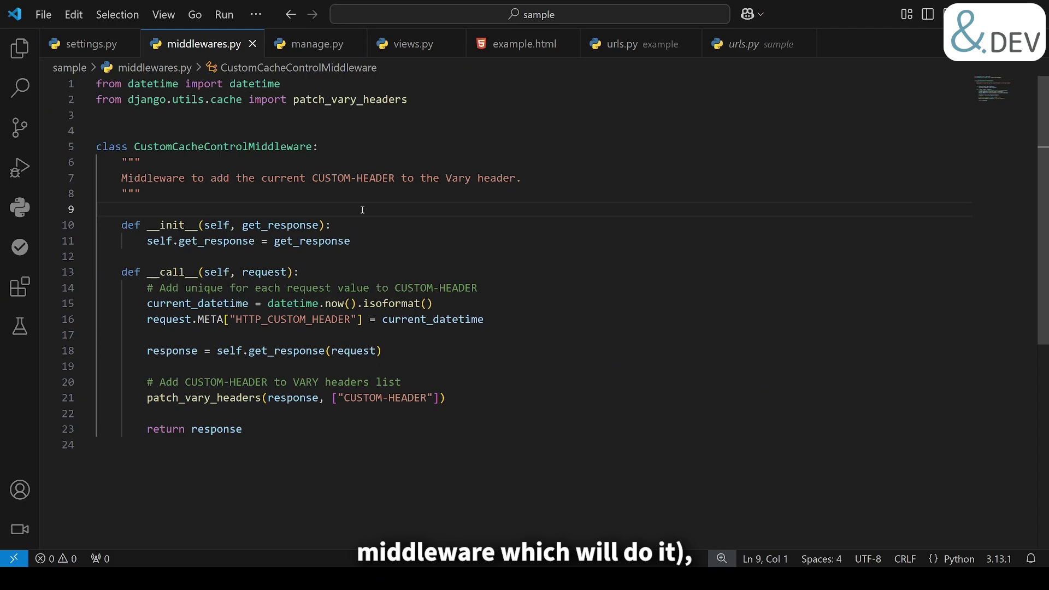
Review the middleware's patch_vary_headers code, then paste CustomCacheControlMiddleware after UpdateCacheMiddleware.
{"action": "double_click", "coordinate": [295, 319]}
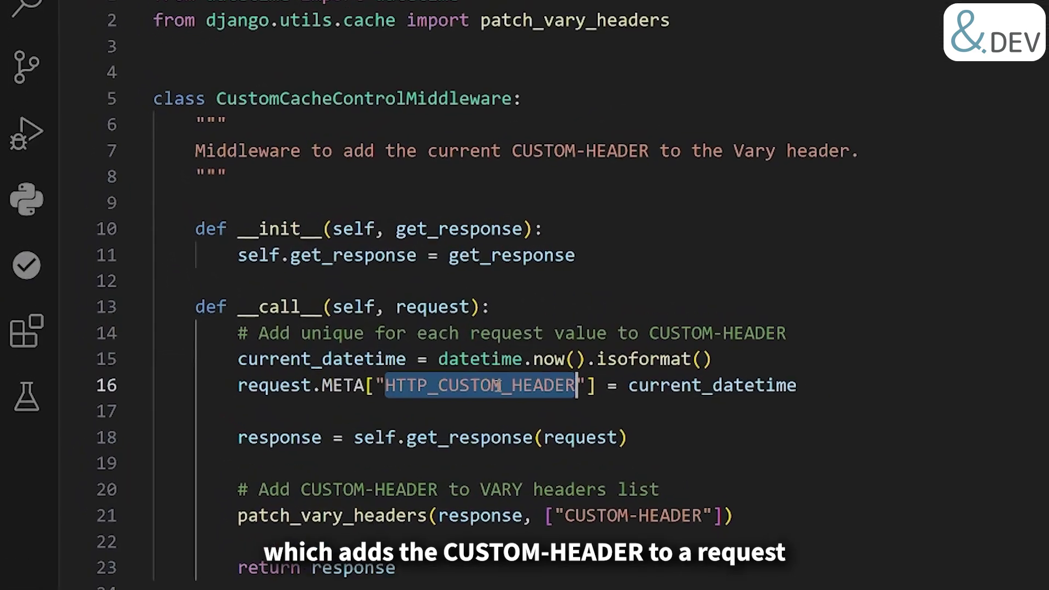
{"action": "double_click", "coordinate": [279, 391]}
{"action": "double_click", "coordinate": [647, 387]}
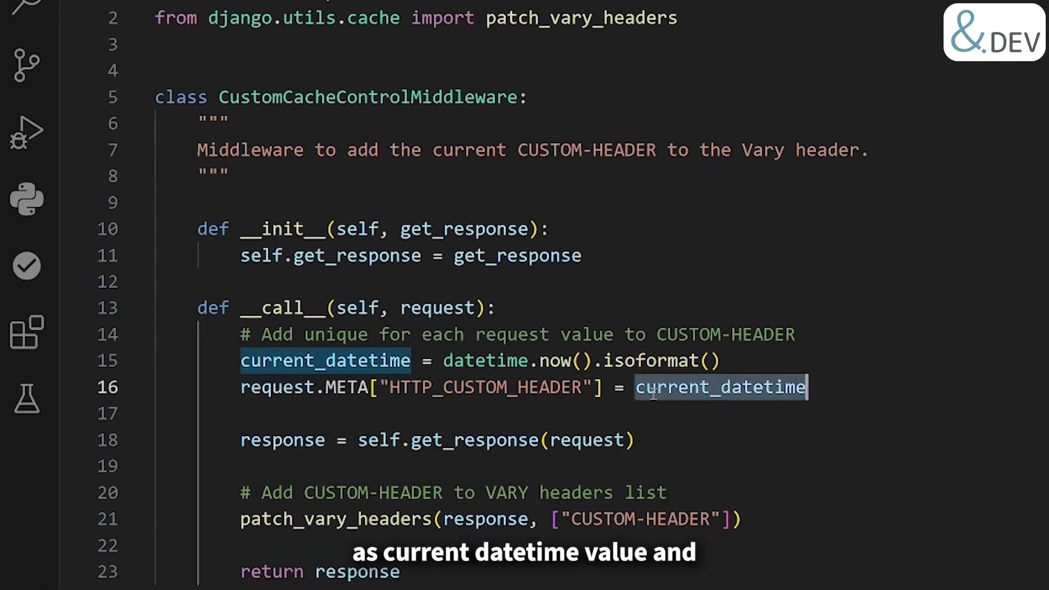
{"action": "double_click", "coordinate": [275, 519]}
{"action": "left_click_drag", "start_coordinate": [274, 519], "coordinate": [797, 515]}
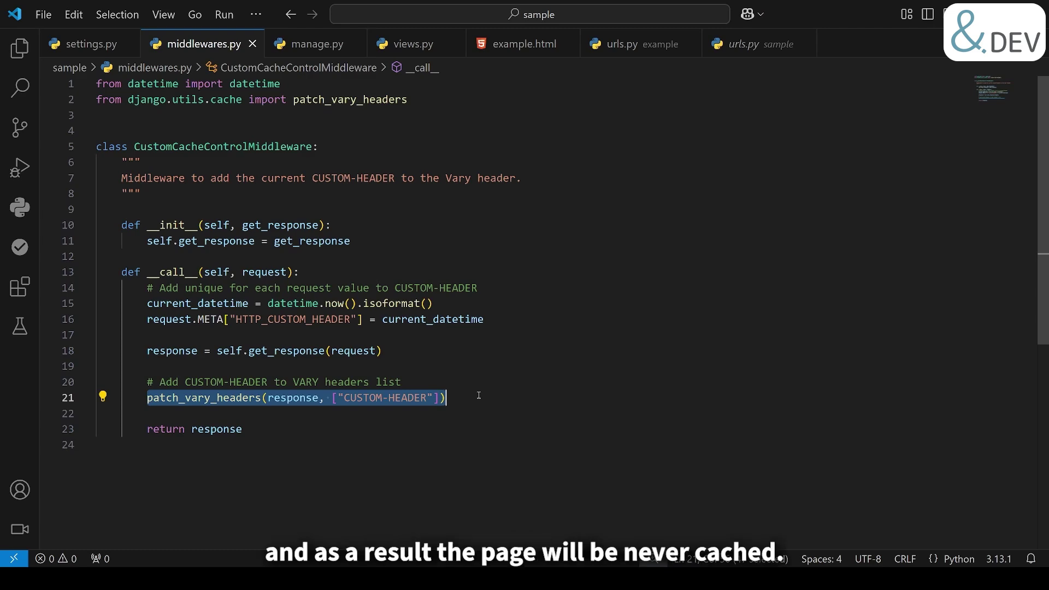
{"action": "left_click", "coordinate": [478, 396]}
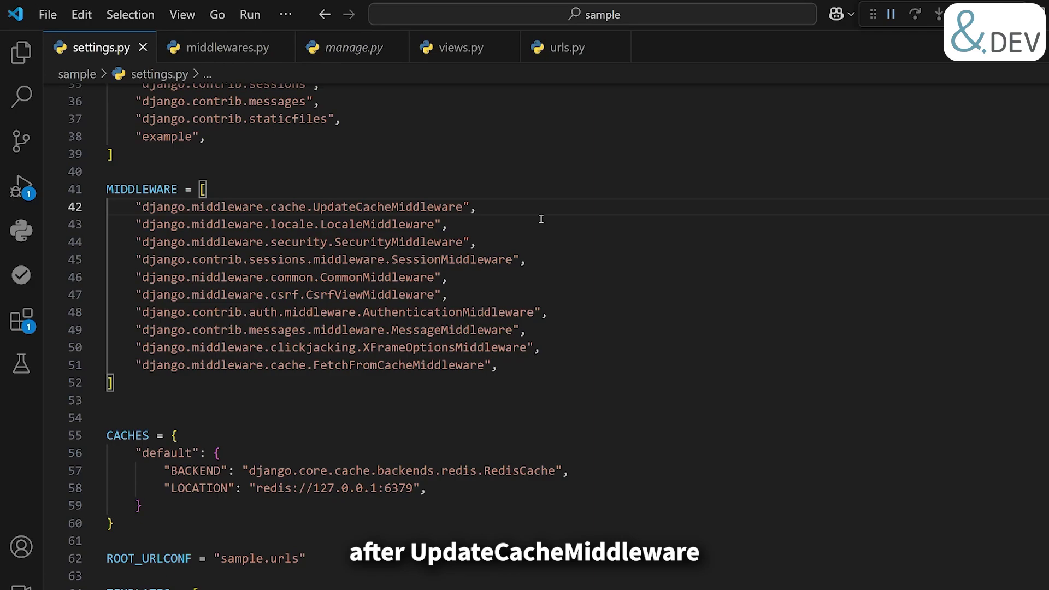
{"action": "key", "text": "Return"}
{"action": "type", "text": "\"sample.middlewares.CustomCacheControlMiddleware\","}
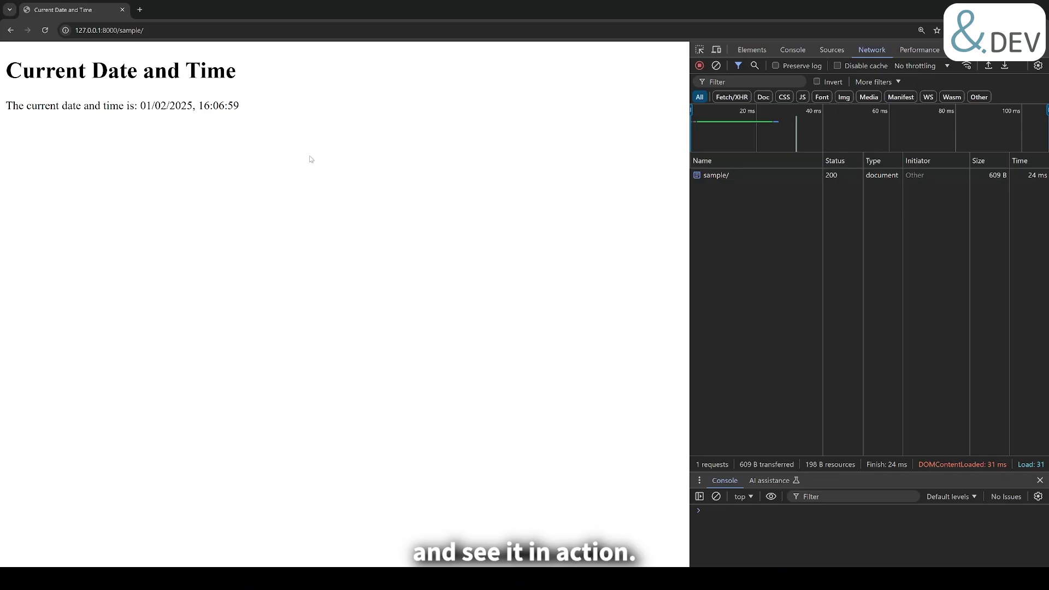
Reload the sample page three times, then select the CustomCacheControlMiddleware entry in settings.py.
{"action": "double_click", "coordinate": [233, 105]}
{"action": "key", "text": "F5"}
{"action": "key", "text": "F5"}
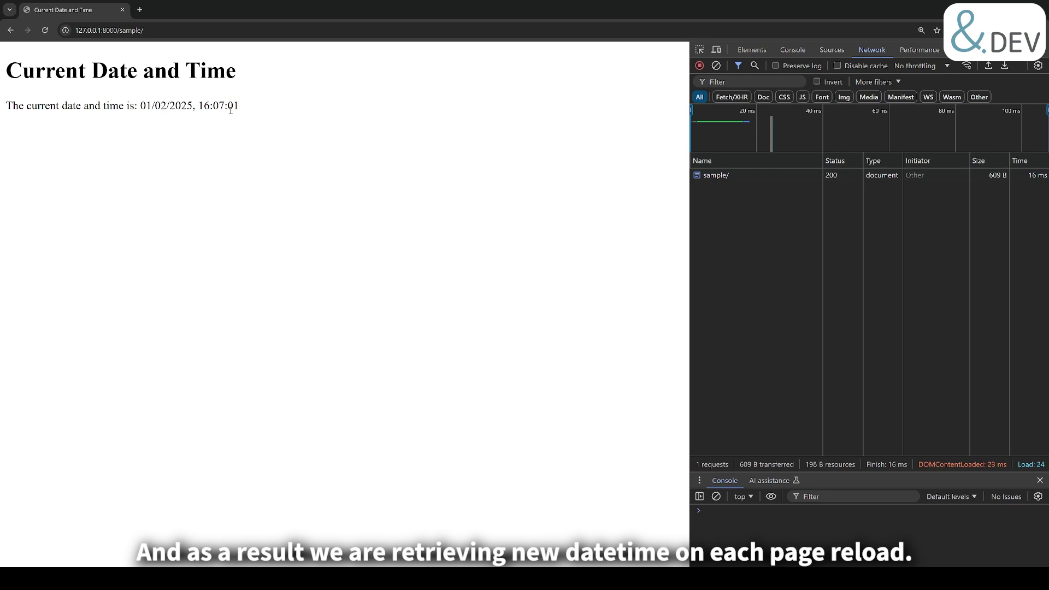
{"action": "key", "text": "F5"}
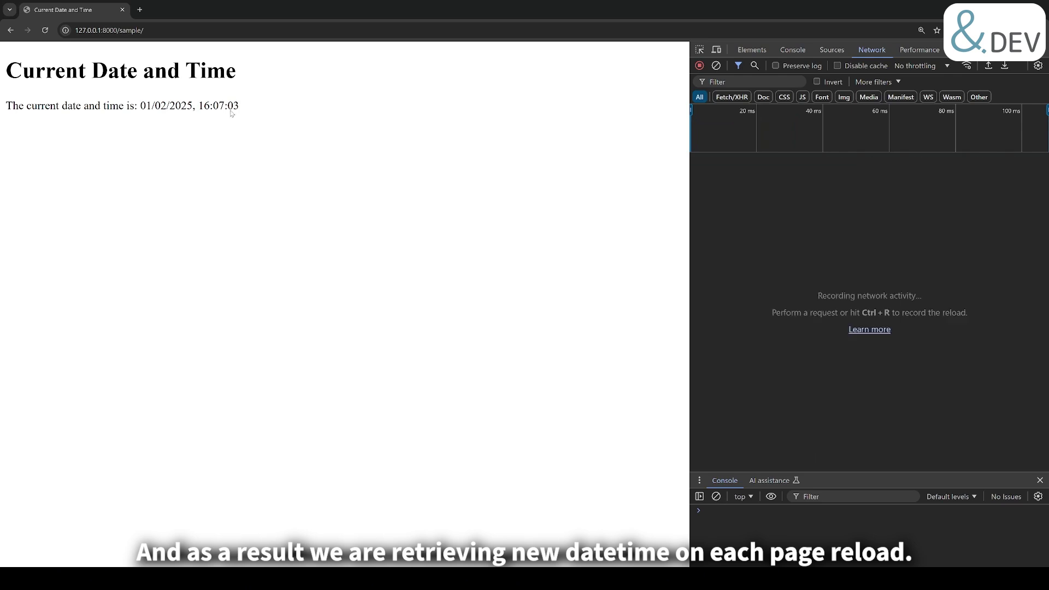
{"action": "key", "text": "F5"}
{"action": "key", "text": "F5"}
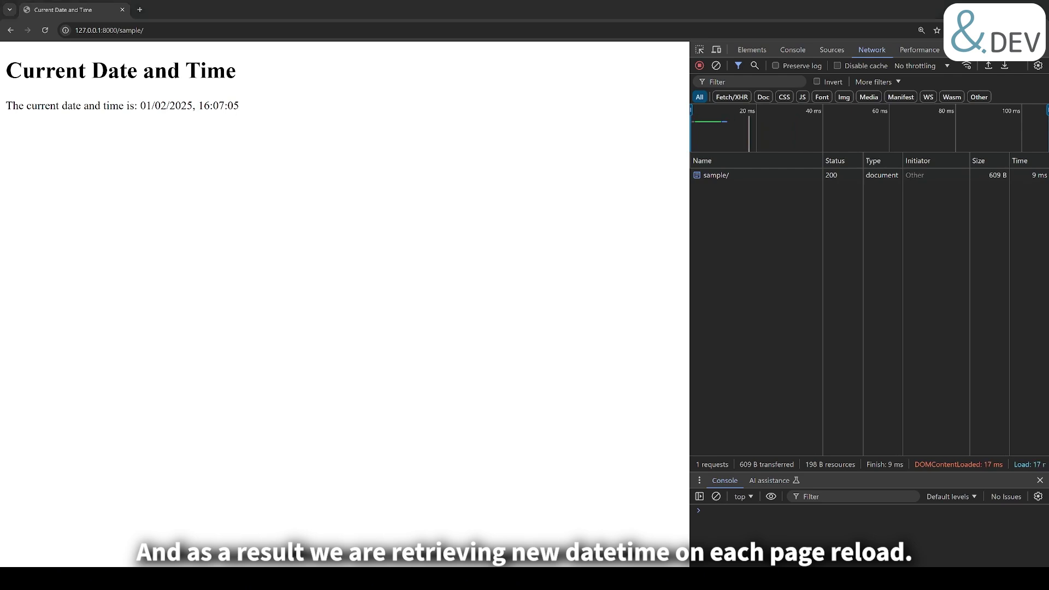
{"action": "key", "text": "alt+Tab"}
{"action": "left_click_drag", "start_coordinate": [436, 201], "coordinate": [122, 201]}
Remove the stray line and paste 'sample.middlewares.CustomCacheControlMiddleware', as the first MIDDLEWARE entry.
{"action": "key", "text": "ctrl+x"}
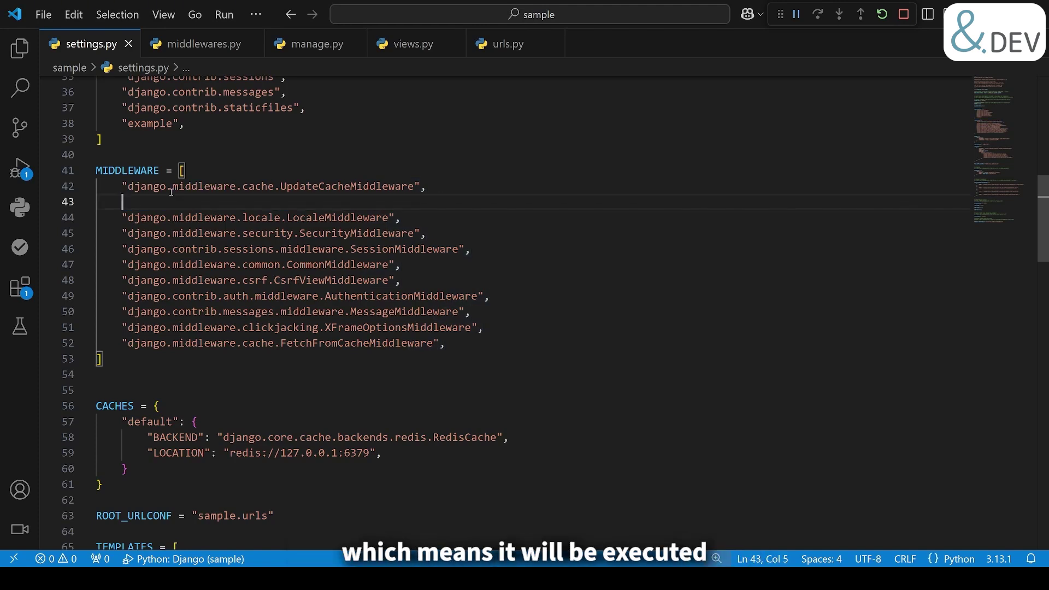
{"action": "key", "text": "ctrl+shift+k"}
{"action": "key", "text": "Up"}
{"action": "key", "text": "ctrl+shift+Return"}
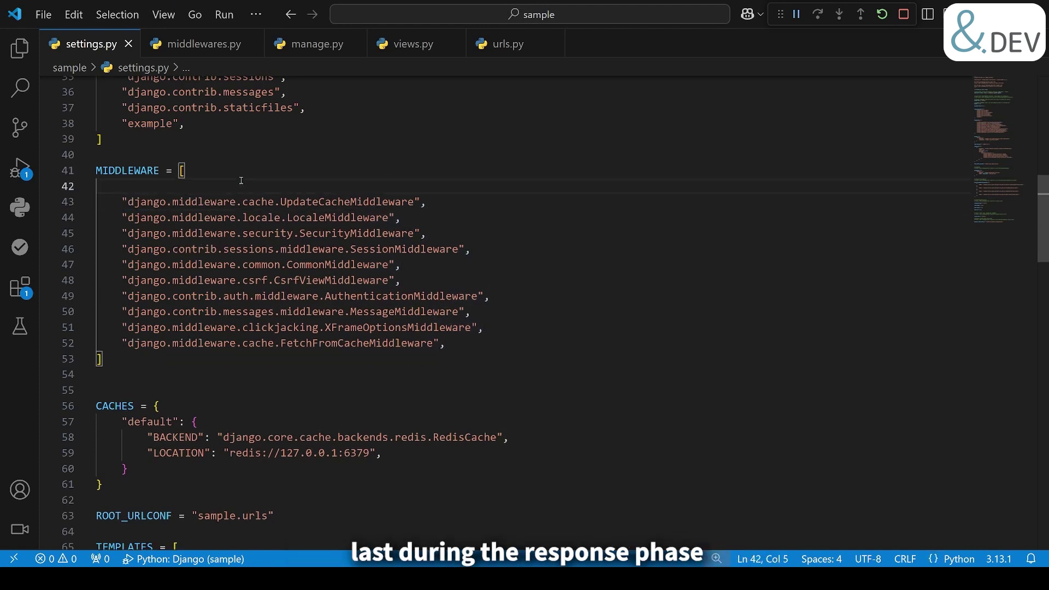
{"action": "key", "text": "ctrl+v"}
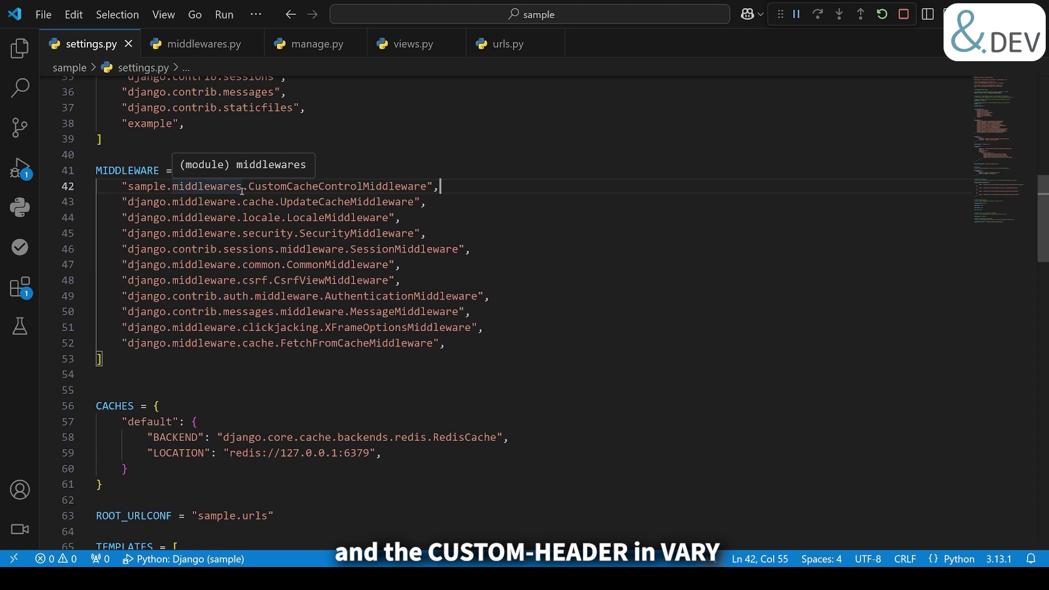
{"action": "left_click", "coordinate": [402, 186]}
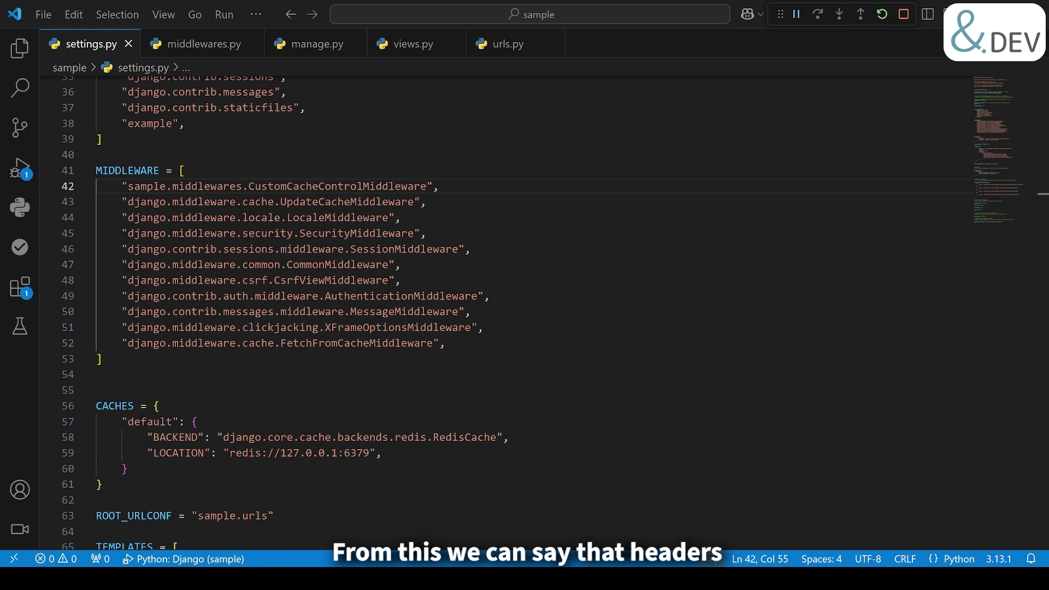
{"action": "key", "text": "alt+Tab"}
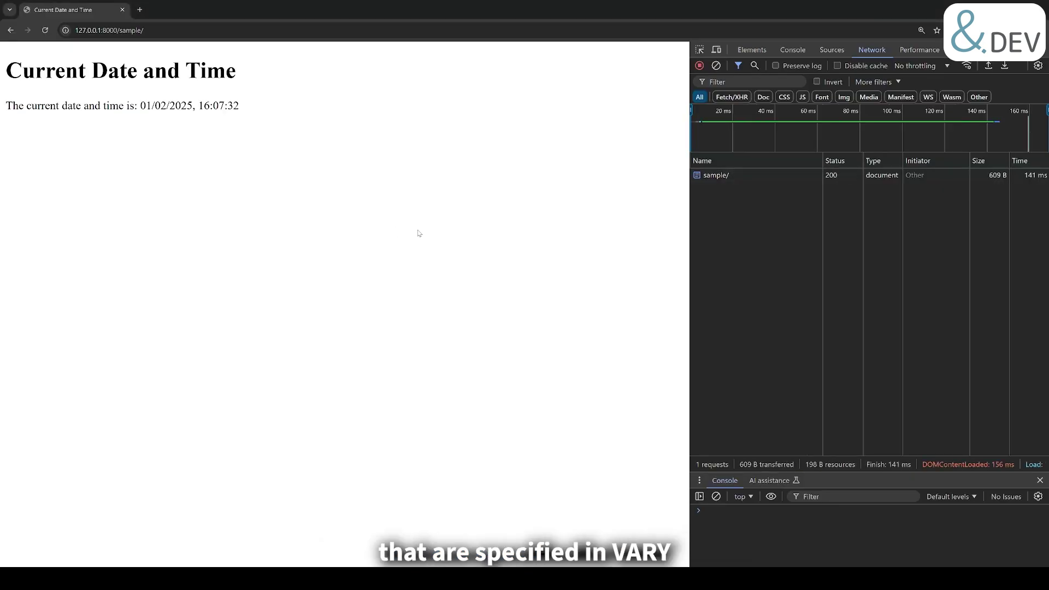
Reload the sample page and check that sample/'s Vary header lists Accept-Language and CUSTOM-HEADER.
{"action": "key", "text": "F5"}
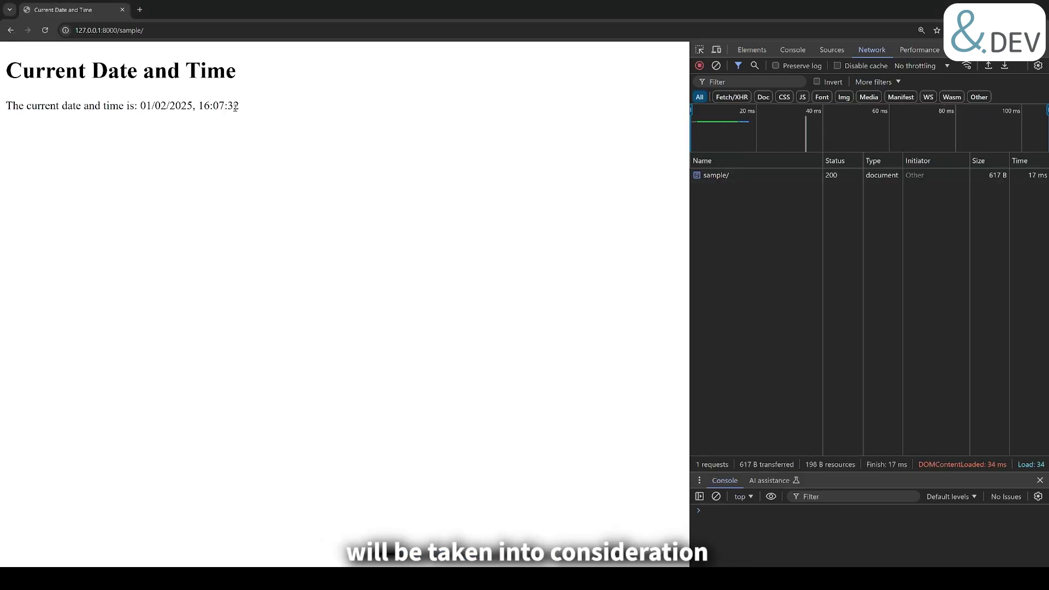
{"action": "left_click", "coordinate": [716, 175]}
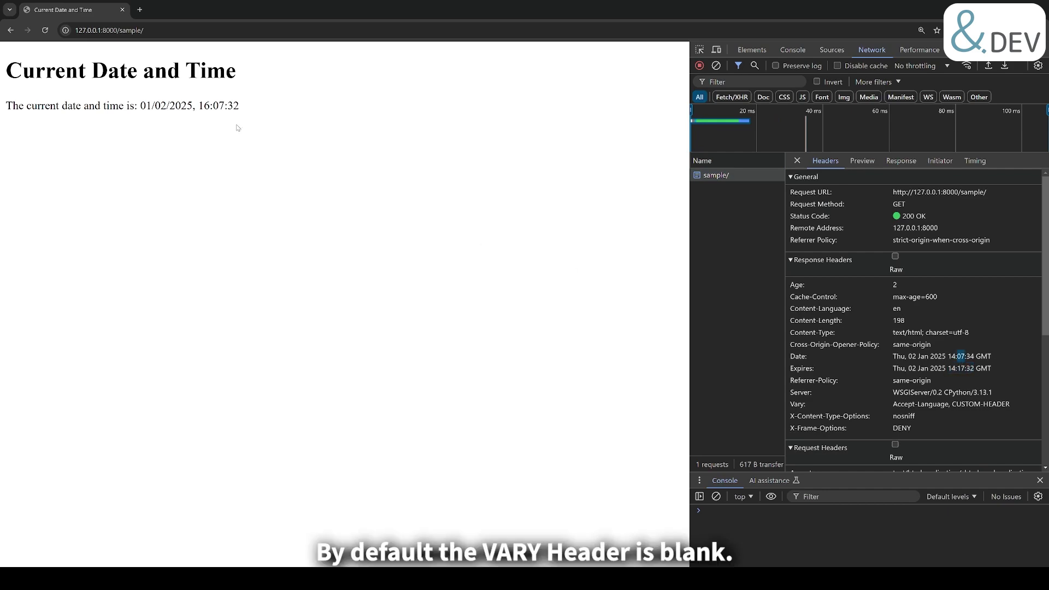
{"action": "key", "text": "F5"}
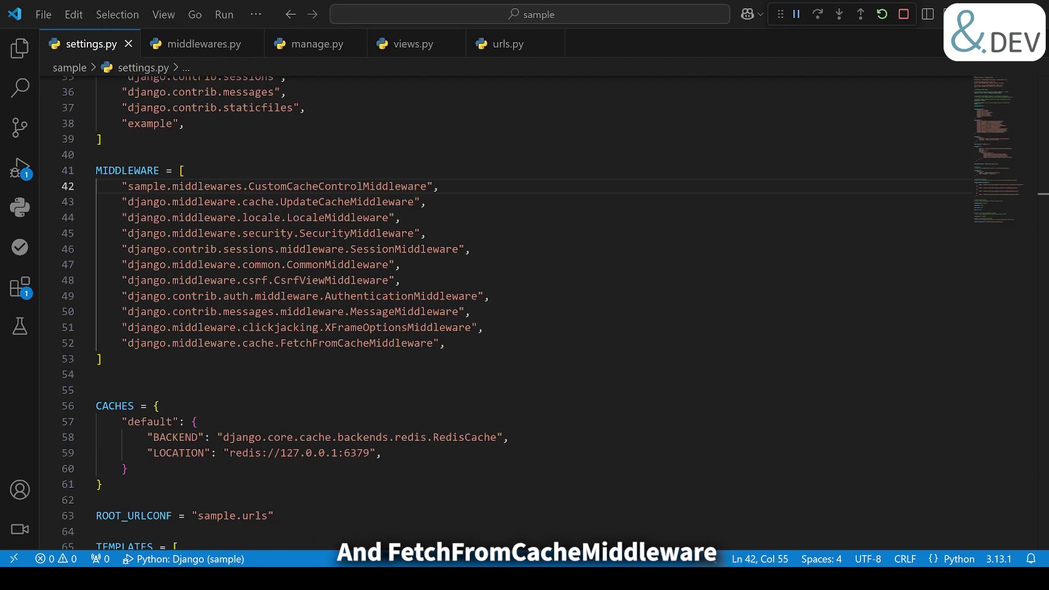
{"action": "left_click", "coordinate": [519, 376]}
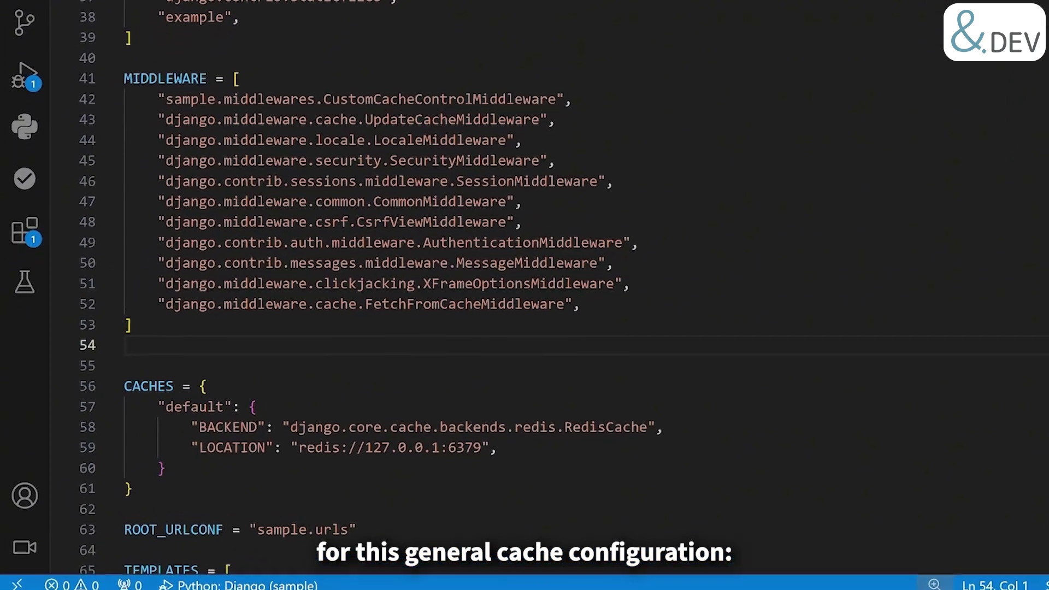
{"action": "key", "text": "Return"}
{"action": "type", "text": "CACHE_MIDDLEWARE_ALIAS = \"a\"li"}
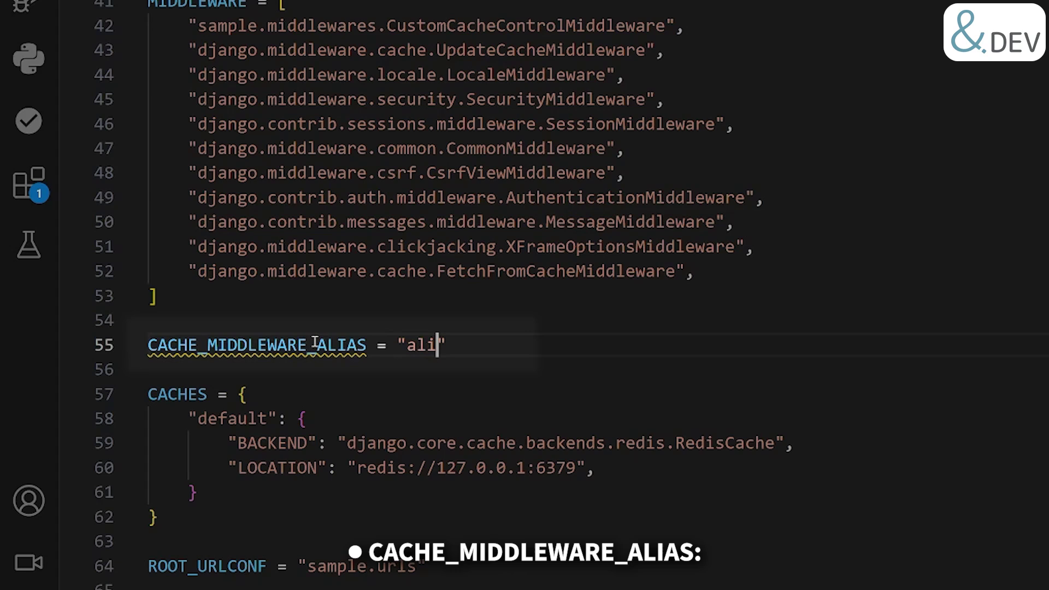
{"action": "type", "text": "as"}
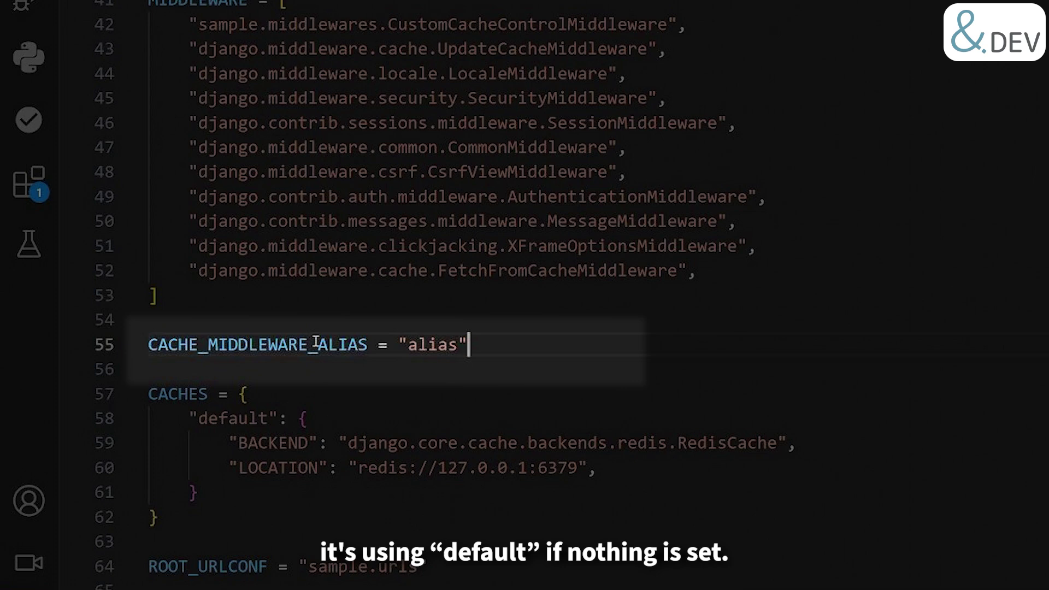
{"action": "key", "text": "Return"}
{"action": "type", "text": "CACHE_MIDDLEWARE_SECONDS = "}
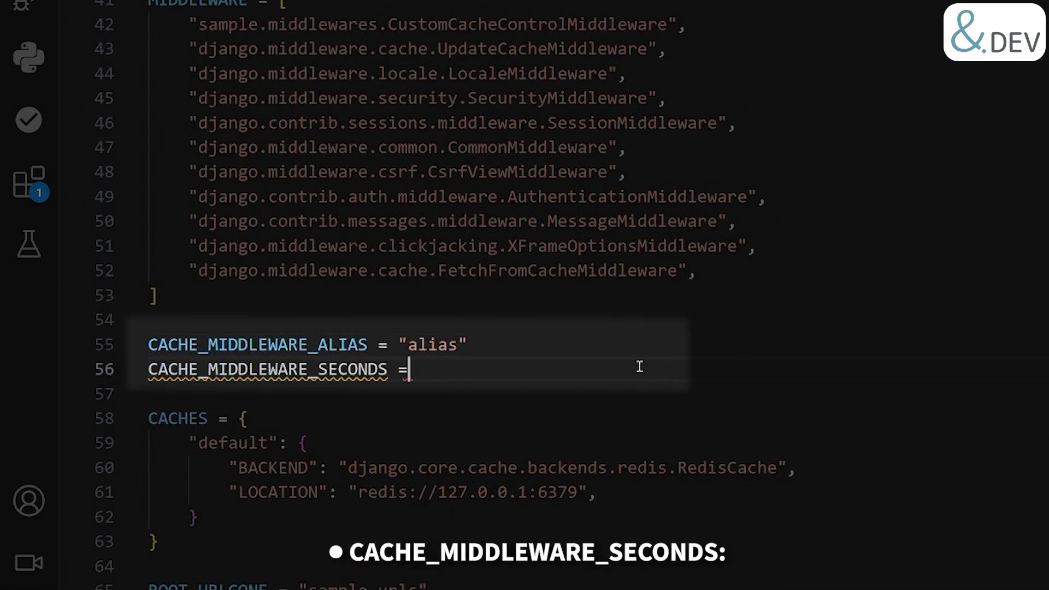
{"action": "type", "text": "30"}
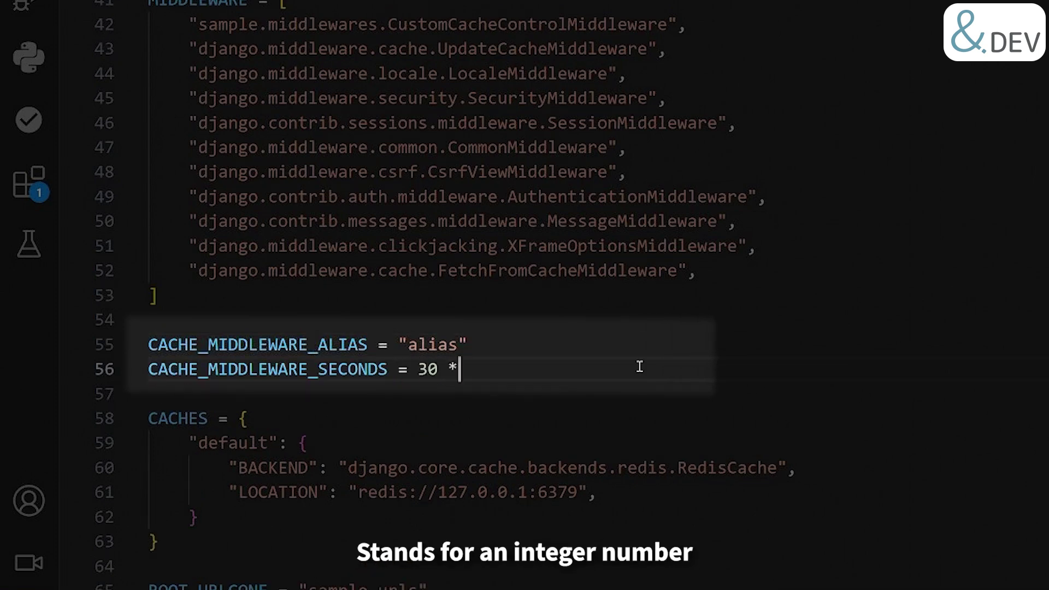
{"action": "type", "text": " * 60"}
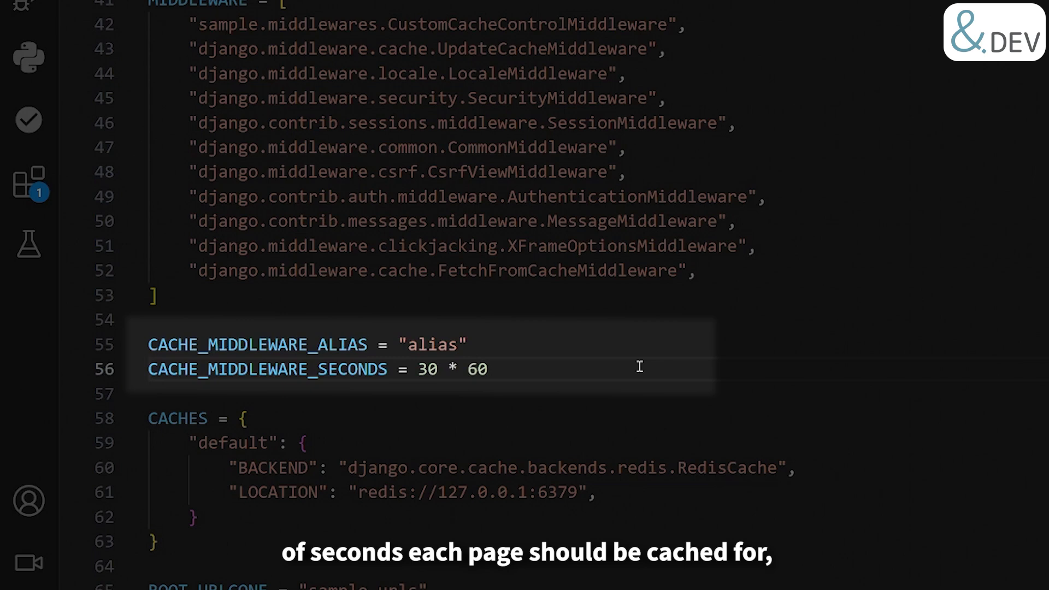
{"action": "type", "text": "  # "}
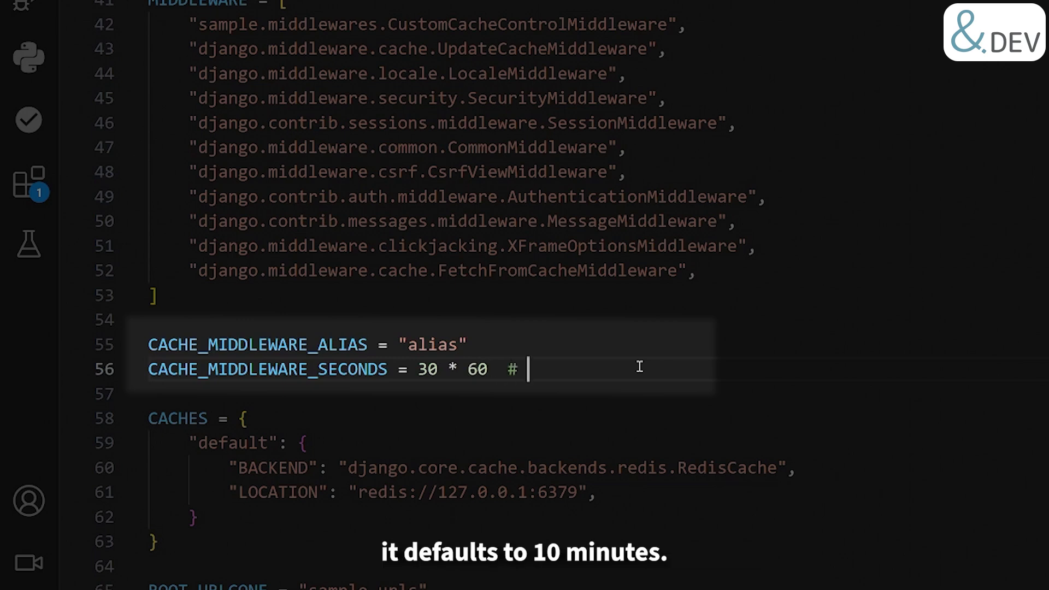
{"action": "type", "text": "30 minutes"}
{"action": "key", "text": "Return"}
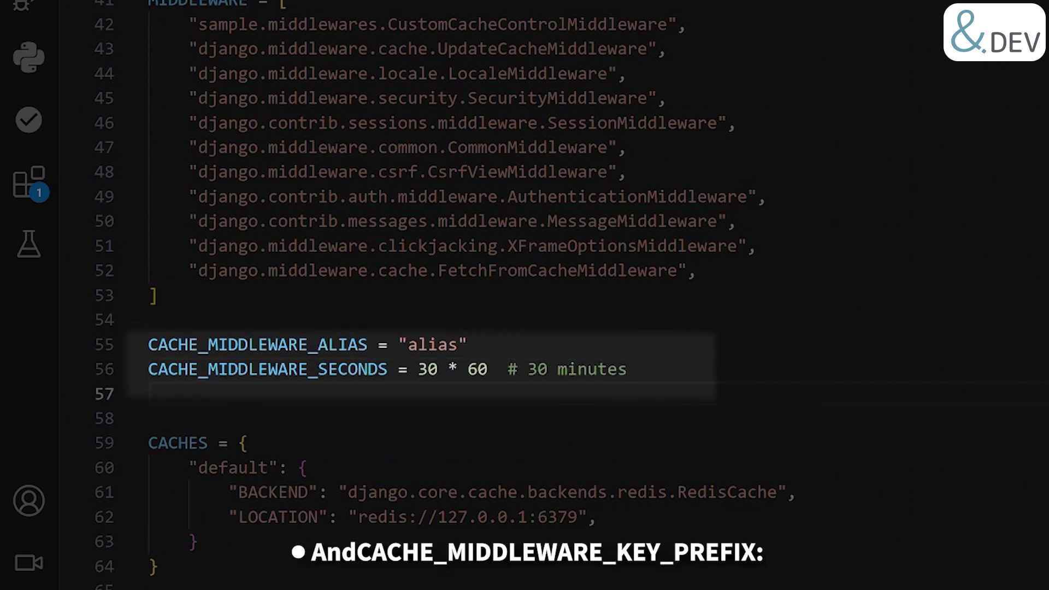
{"action": "type", "text": "CACHE_MIDDLEWARE_KEY_PREFIX = "}
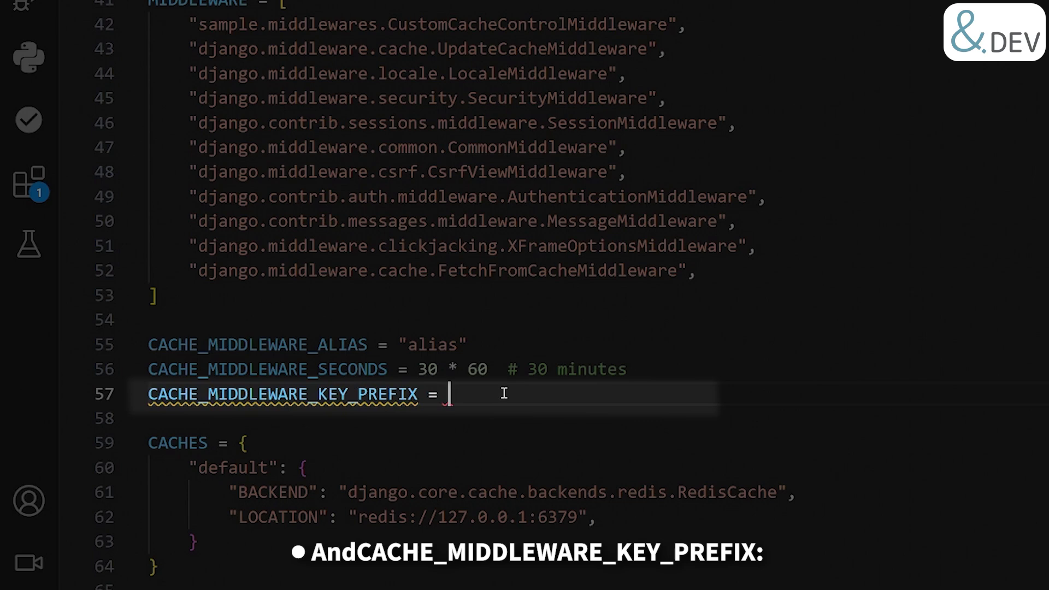
{"action": "type", "text": "\"dir"}
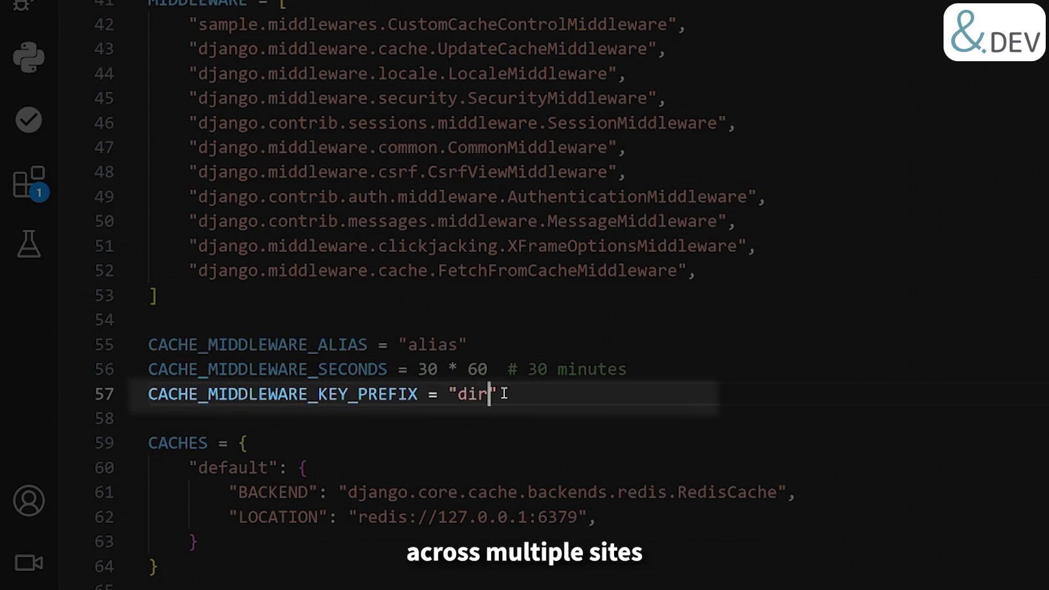
{"action": "type", "text": "ectory_key"}
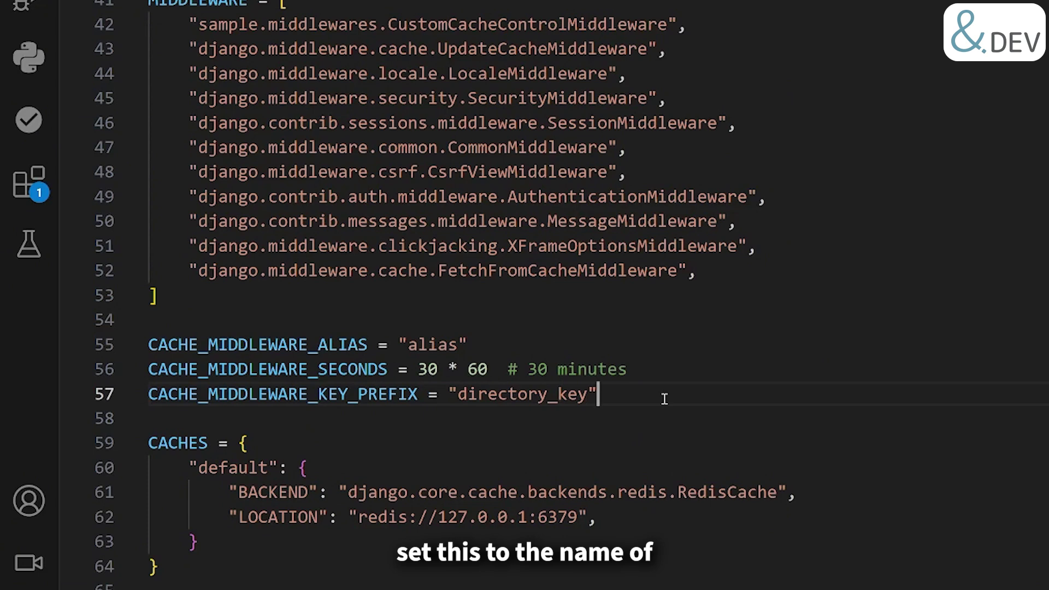
{"action": "left_click_drag", "start_coordinate": [601, 393], "coordinate": [313, 324]}
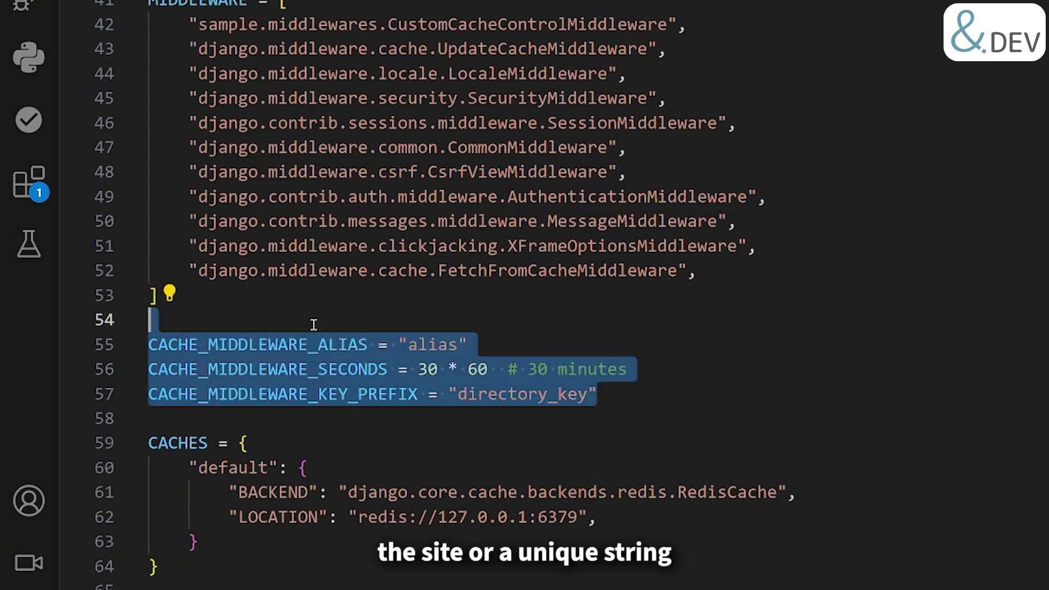
{"action": "key", "text": "Delete"}
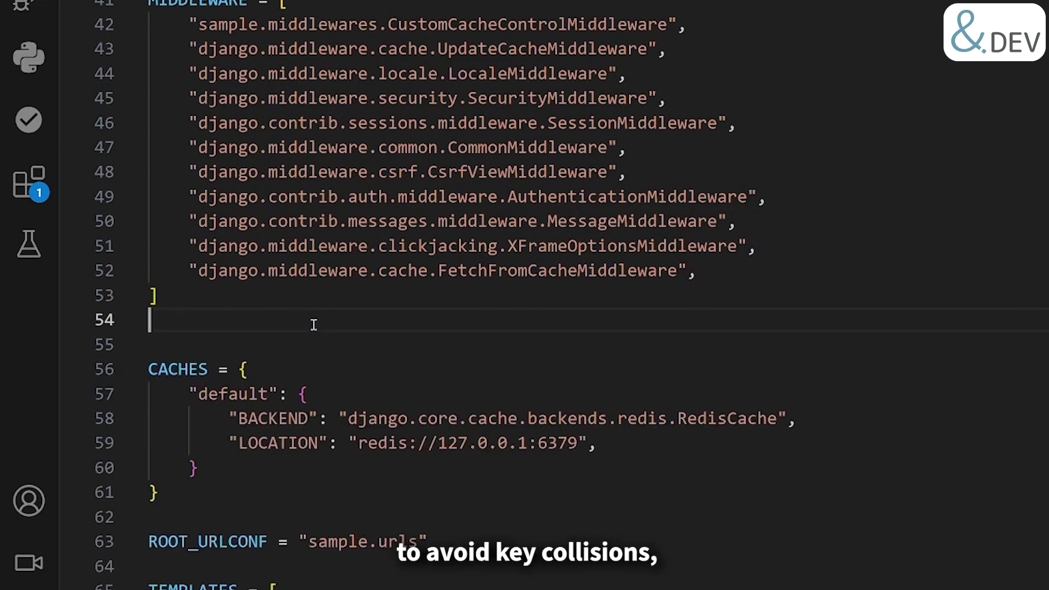
{"action": "key", "text": "BackSpace"}
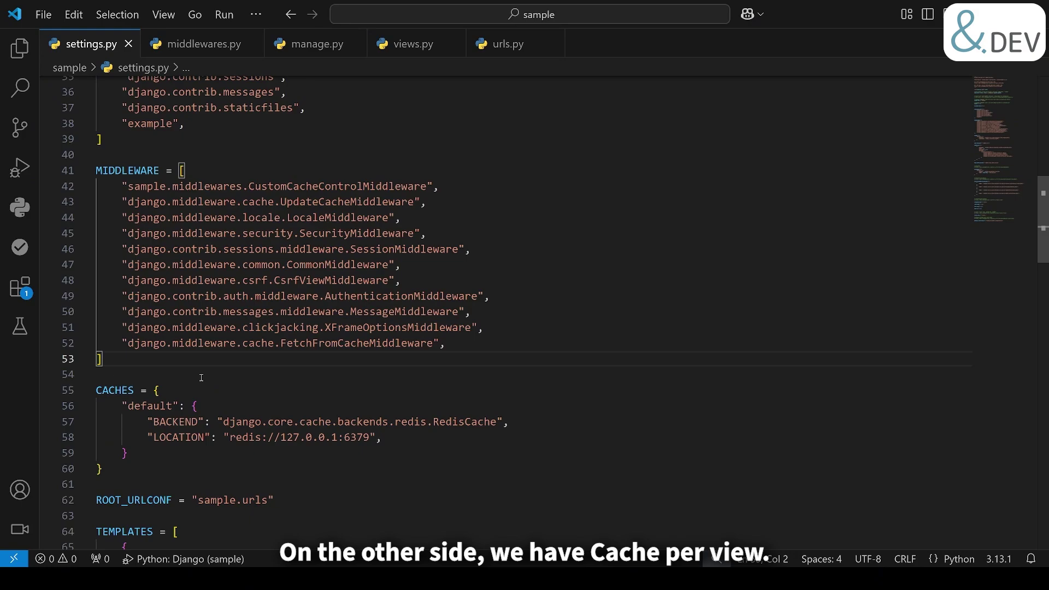
{"action": "type", "text": "@cac"}
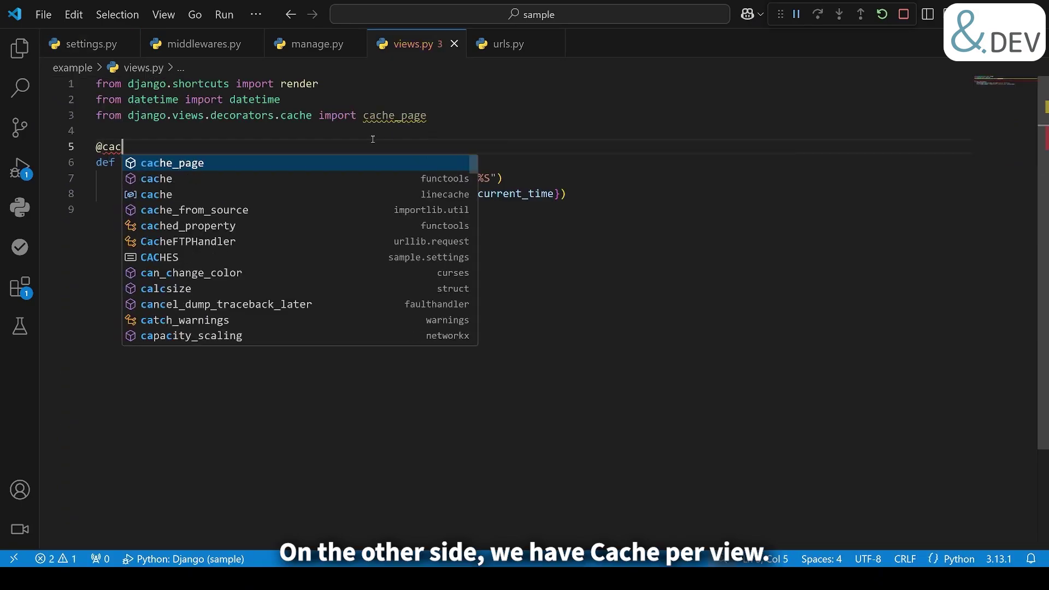
{"action": "type", "text": "he_page"}
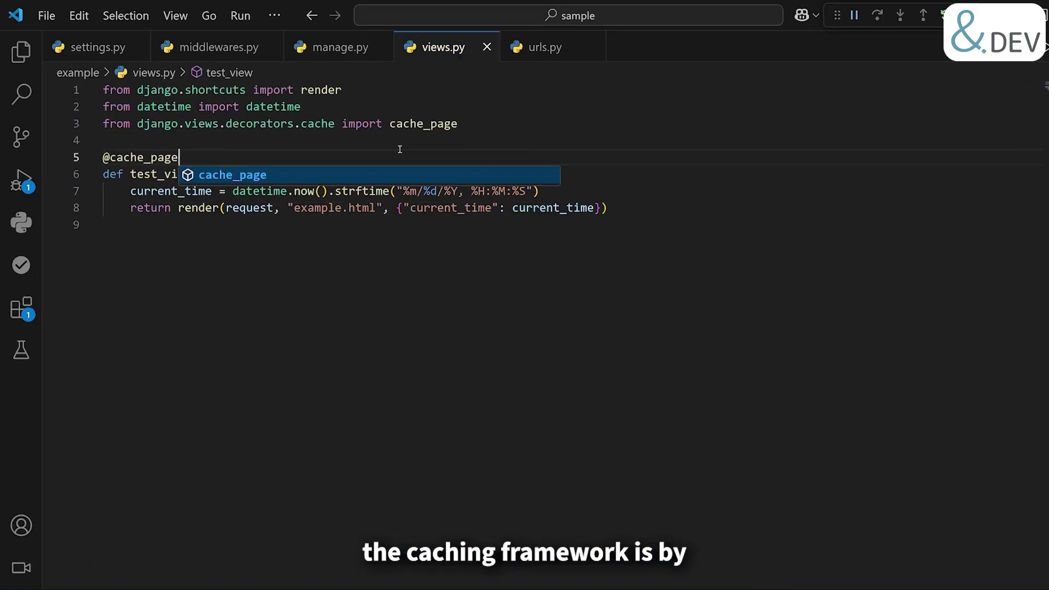
{"action": "type", "text": "("}
{"action": "type", "text": "30"}
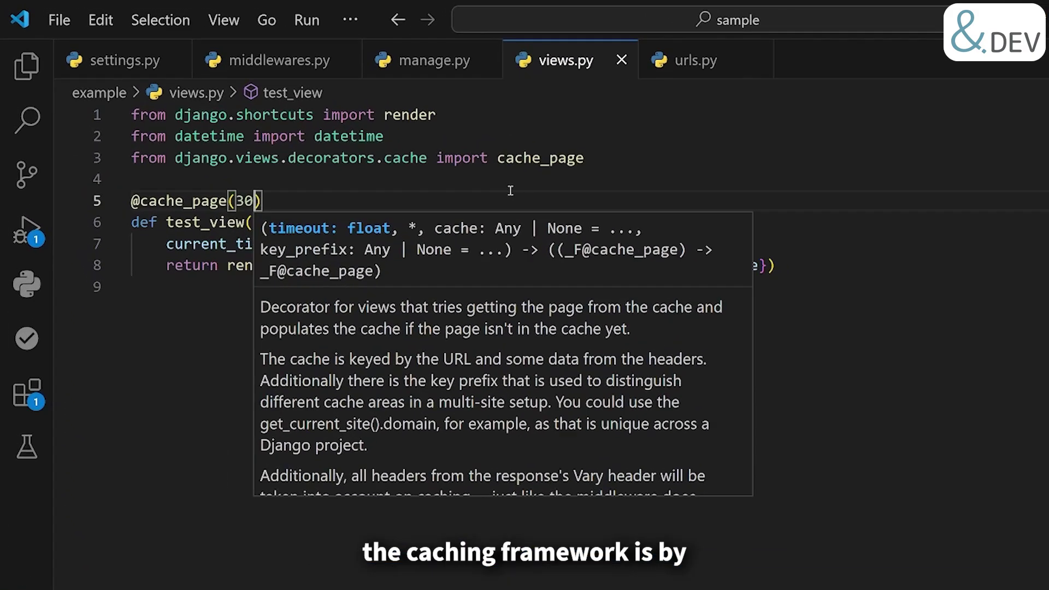
{"action": "key", "text": "BackSpace"}
{"action": "key", "text": "BackSpace"}
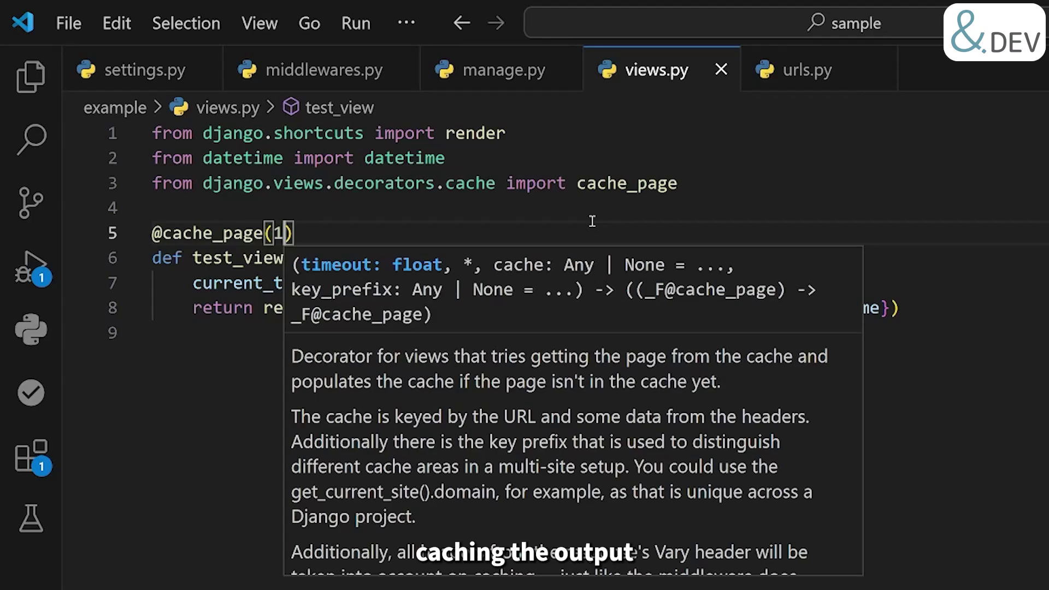
{"action": "type", "text": "10, "}
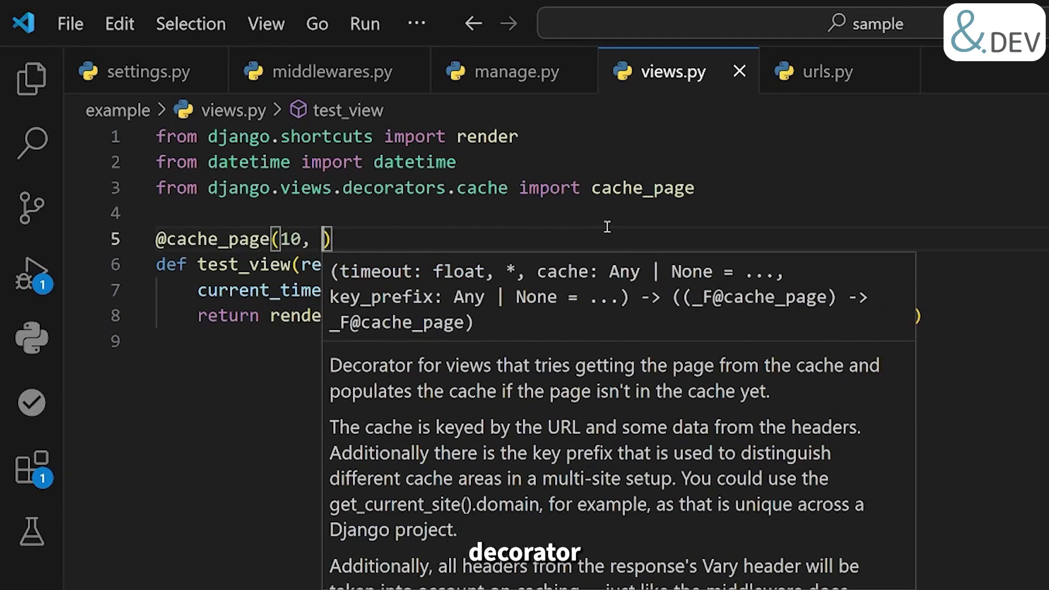
{"action": "type", "text": "key_prefix="}
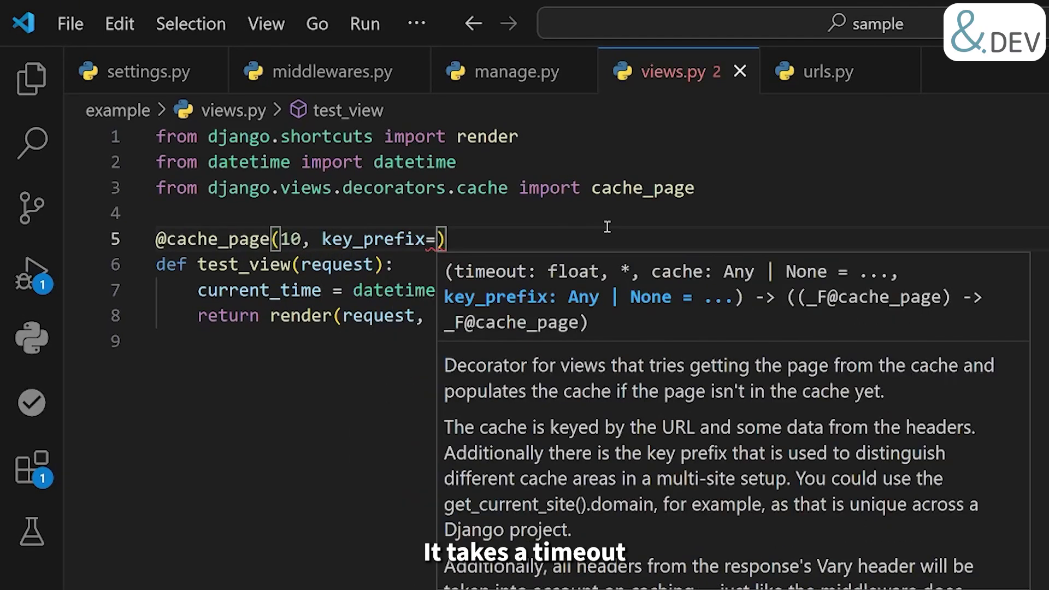
{"action": "type", "text": "\"test\", "}
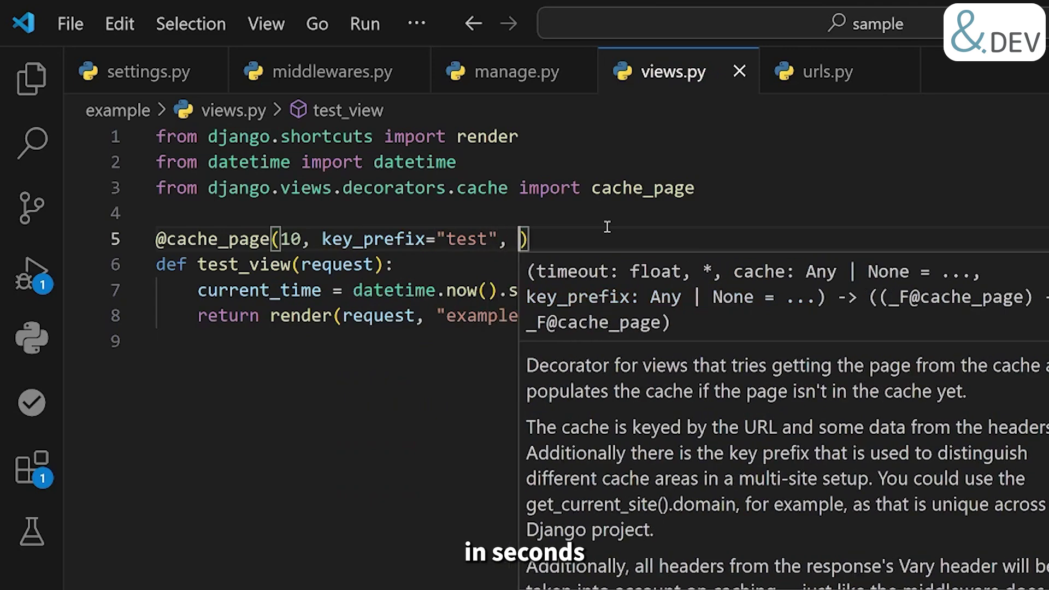
{"action": "type", "text": "cac"}
{"action": "type", "text": "he="}
{"action": "type", "text": "\"defa"}
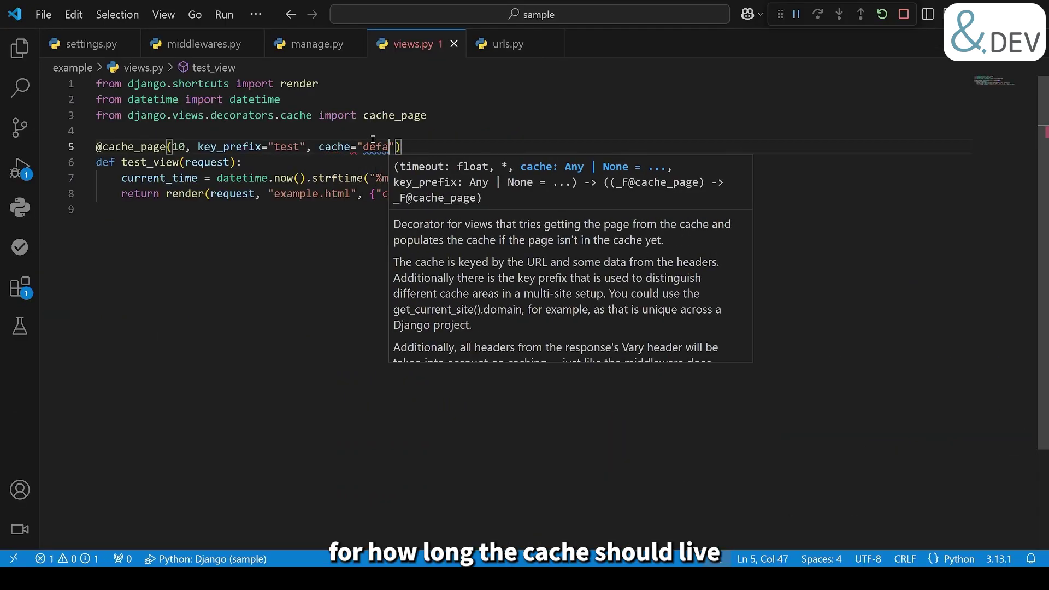
{"action": "type", "text": "ult"}
{"action": "key", "text": "Escape"}
{"action": "left_click", "coordinate": [455, 133]}
{"action": "key", "text": "ctrl+shift+Return"}
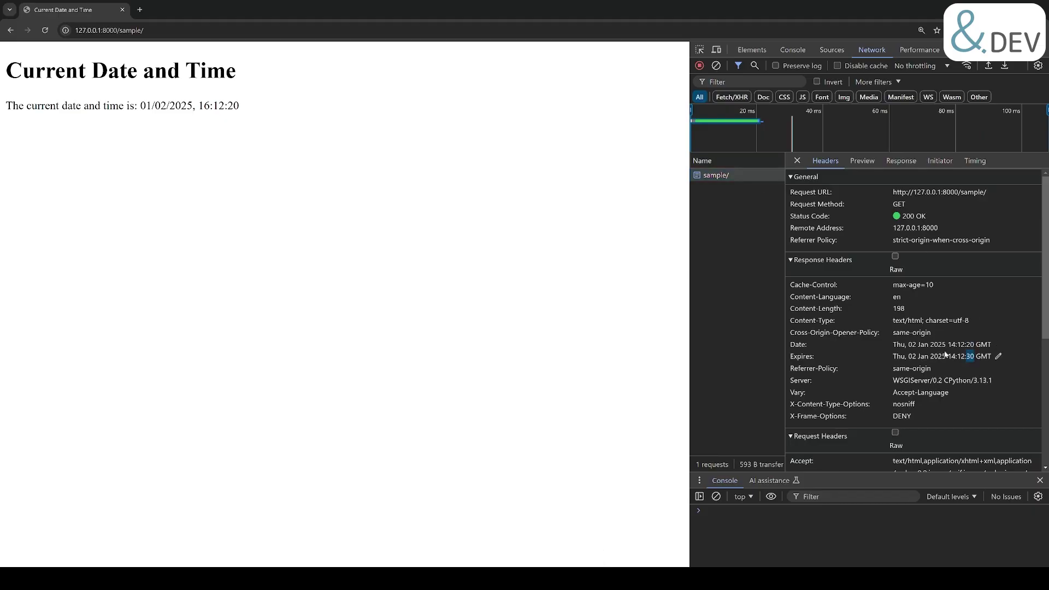
Reload the sample page to check for Cache-Control max-age=10 in the response headers.
{"action": "key", "text": "F5"}
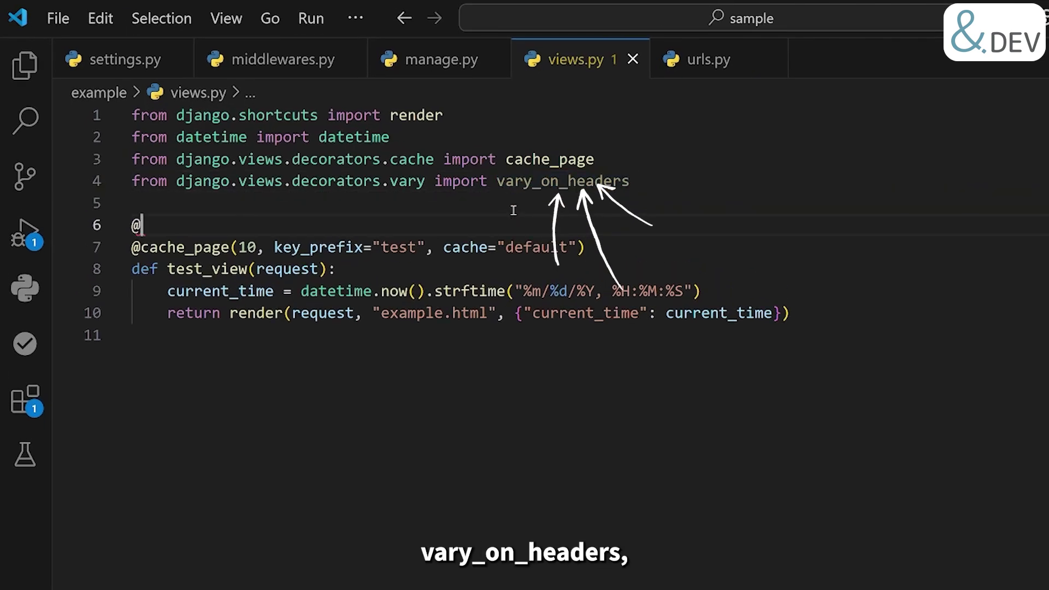
{"action": "type", "text": "@vary_on_headers("}
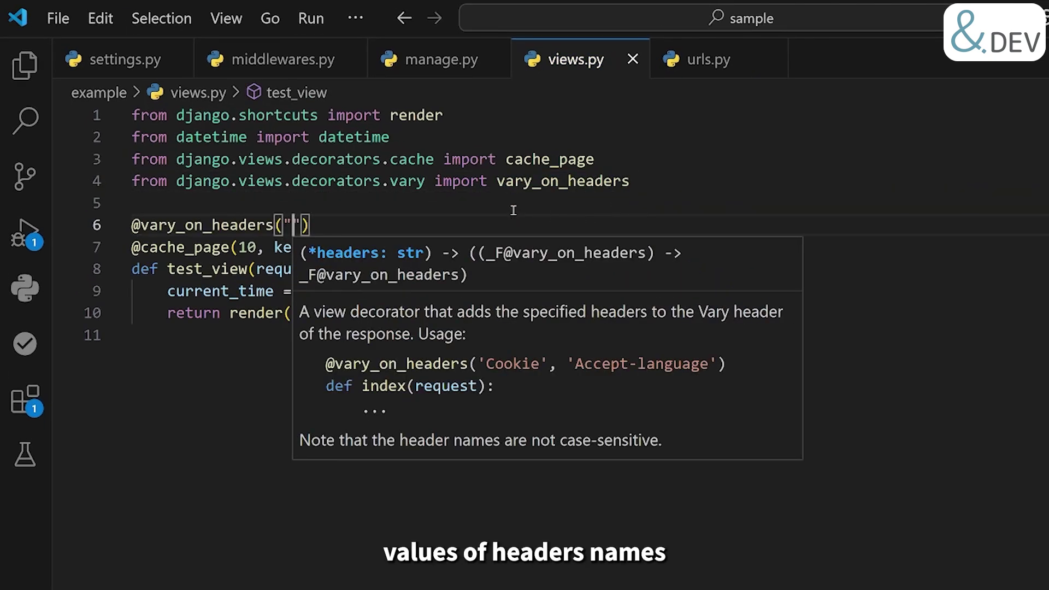
{"action": "type", "text": "\"USER-"}
{"action": "key", "text": "BackSpace"}
{"action": "key", "text": "BackSpace"}
{"action": "key", "text": "BackSpace"}
{"action": "type", "text": "s"}
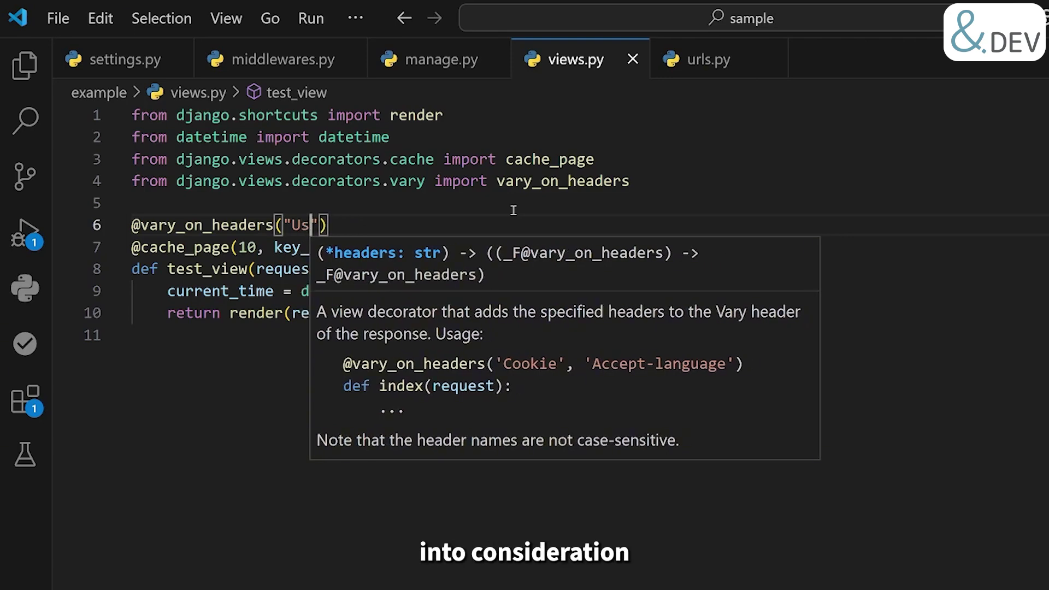
{"action": "type", "text": "er-Agent"}
{"action": "key", "text": "Escape"}
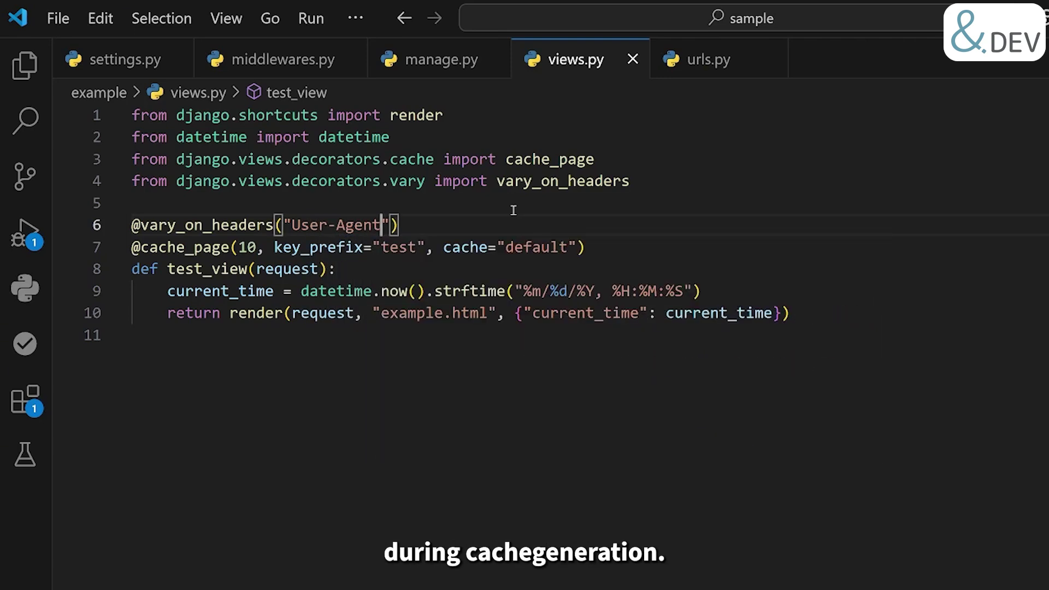
{"action": "key", "text": "End"}
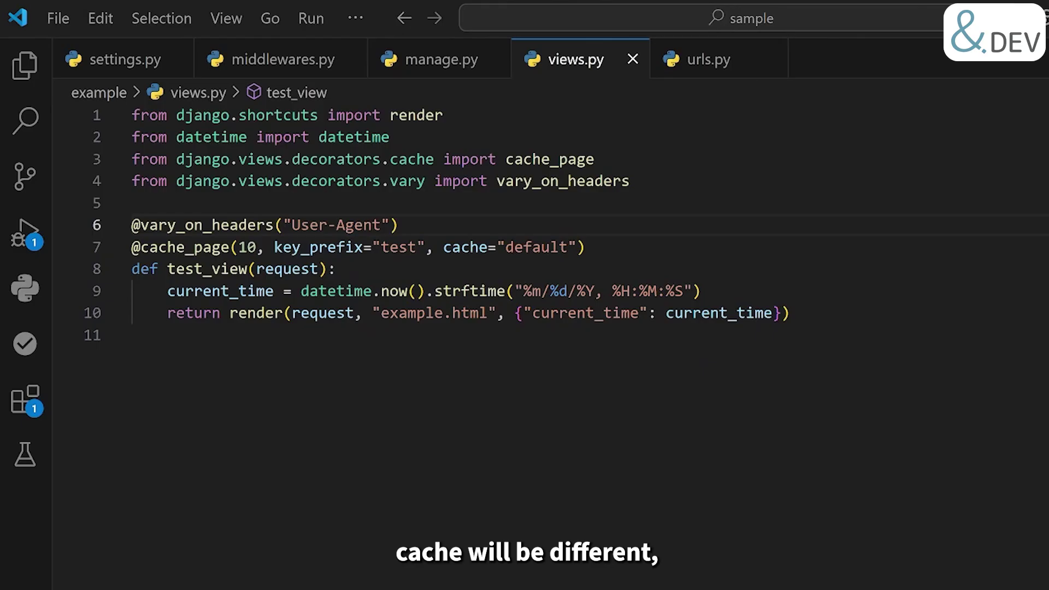
{"action": "key", "text": "ctrl+shift+Left"}
{"action": "key", "text": "ctrl+shift+Left"}
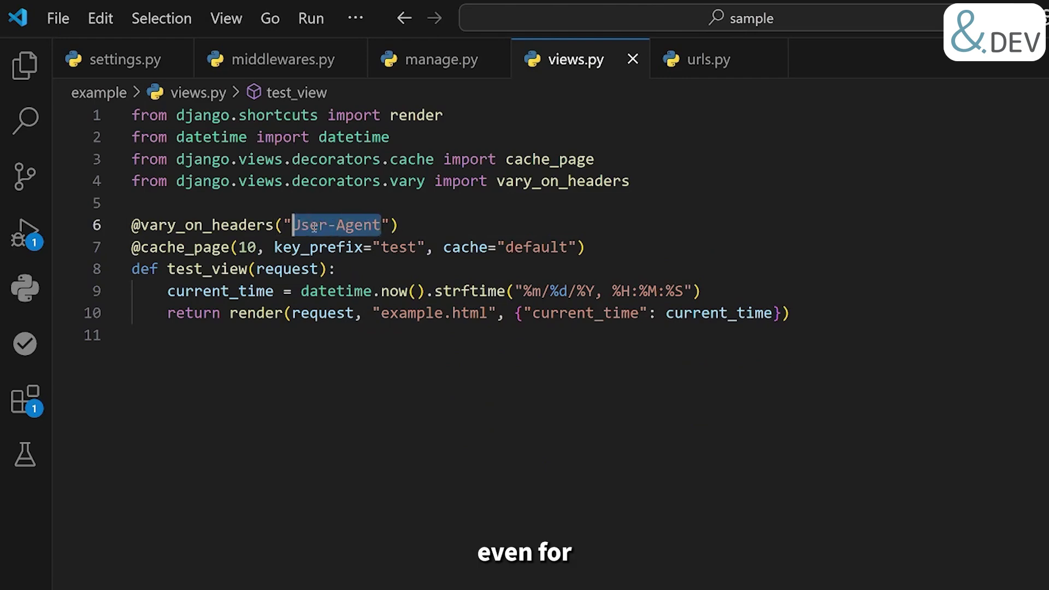
In urls.py, import cache_page and wrap the test_view route in cache_page(10), then remove the wrapper.
{"action": "key", "text": "End"}
{"action": "left_click", "coordinate": [673, 61]}
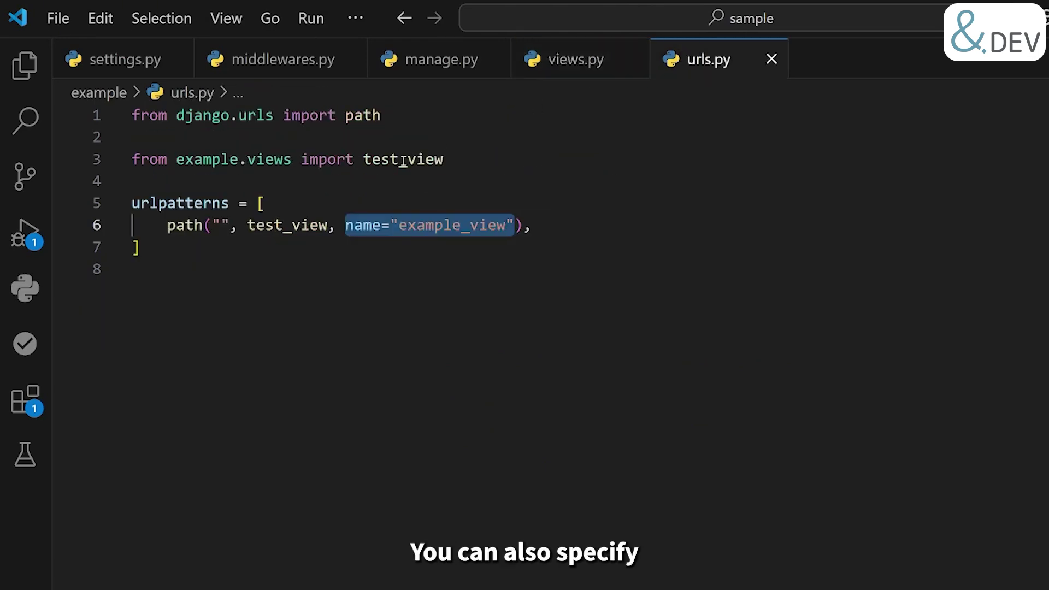
{"action": "left_click", "coordinate": [389, 181]}
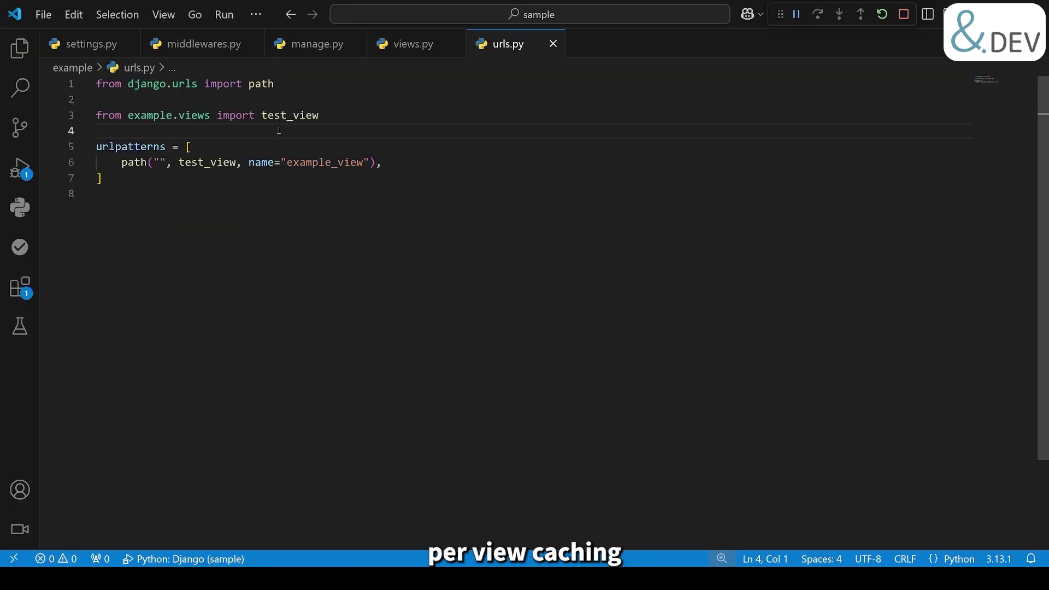
{"action": "left_click", "coordinate": [279, 115]}
{"action": "type", "text": "from django.views.decorators.cache import cache_page"}
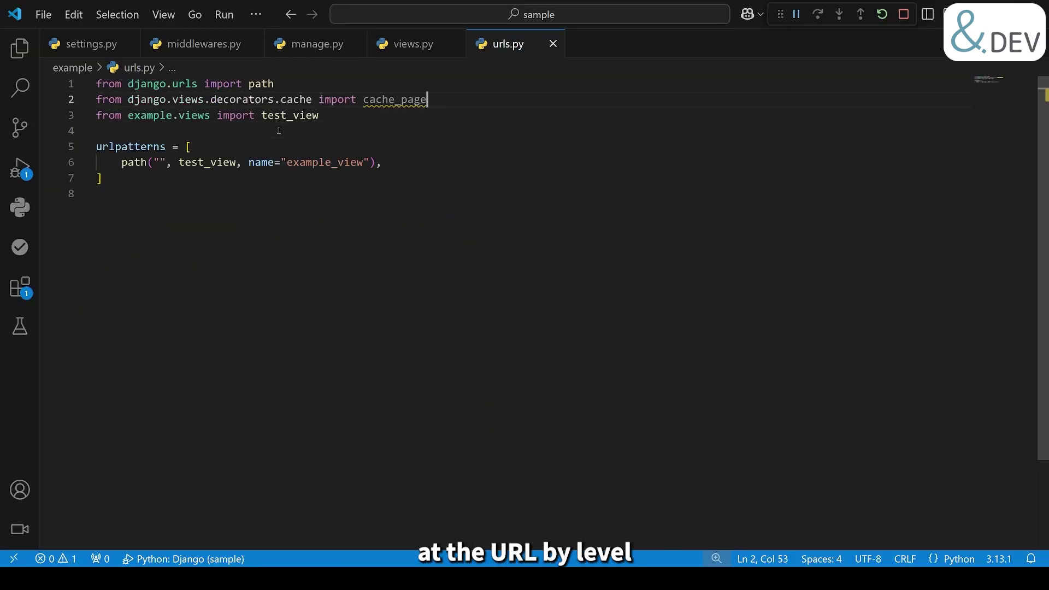
{"action": "double_click", "coordinate": [394, 99]}
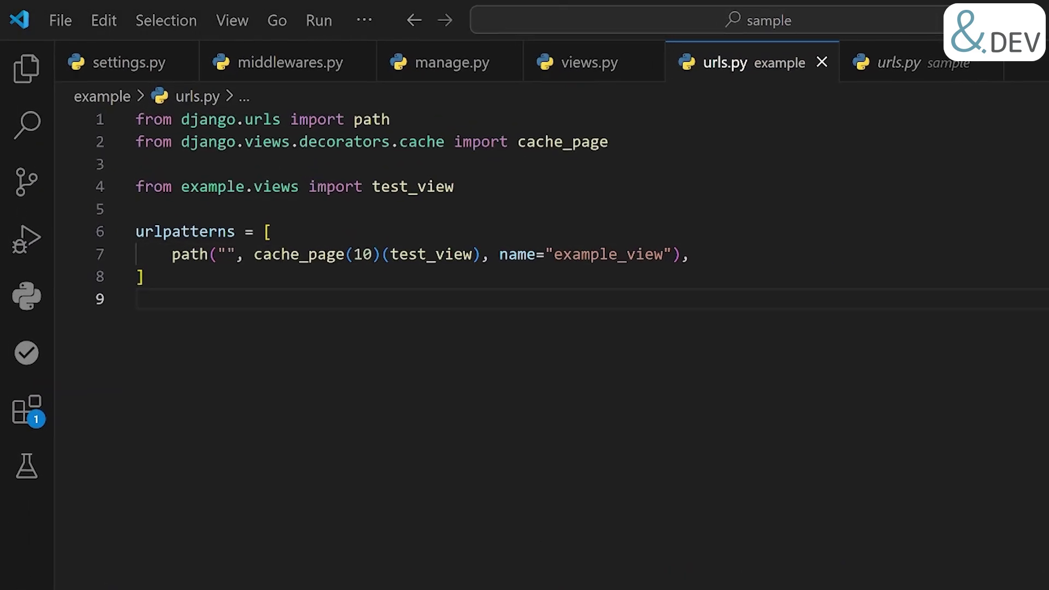
{"action": "left_click", "coordinate": [480, 254]}
{"action": "key", "text": "BackSpace"}
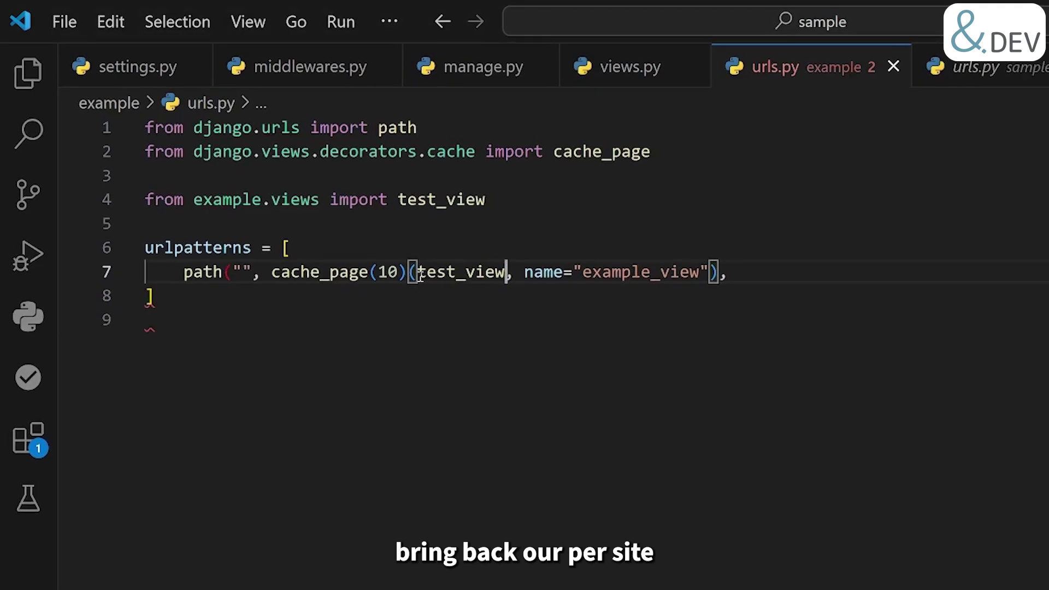
{"action": "left_click_drag", "start_coordinate": [416, 272], "coordinate": [272, 273]}
{"action": "key", "text": "Delete"}
Delete test_view's two caching decorators, restore the settings.py cache middleware, and reload the page.
{"action": "left_click", "coordinate": [611, 66]}
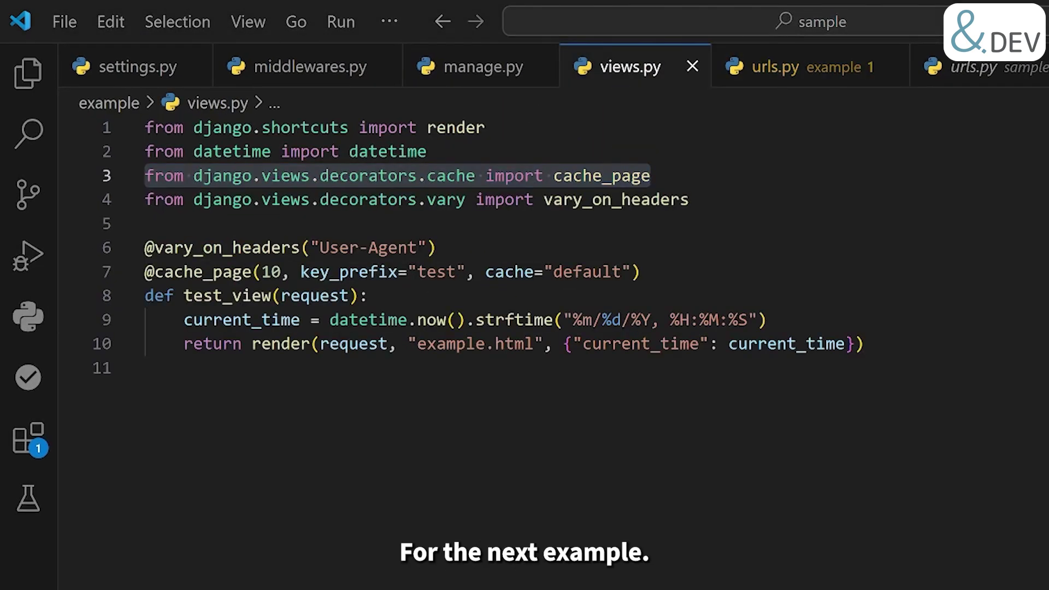
{"action": "left_click_drag", "start_coordinate": [643, 273], "coordinate": [144, 248]}
{"action": "key", "text": "Delete"}
{"action": "left_click", "coordinate": [138, 66]}
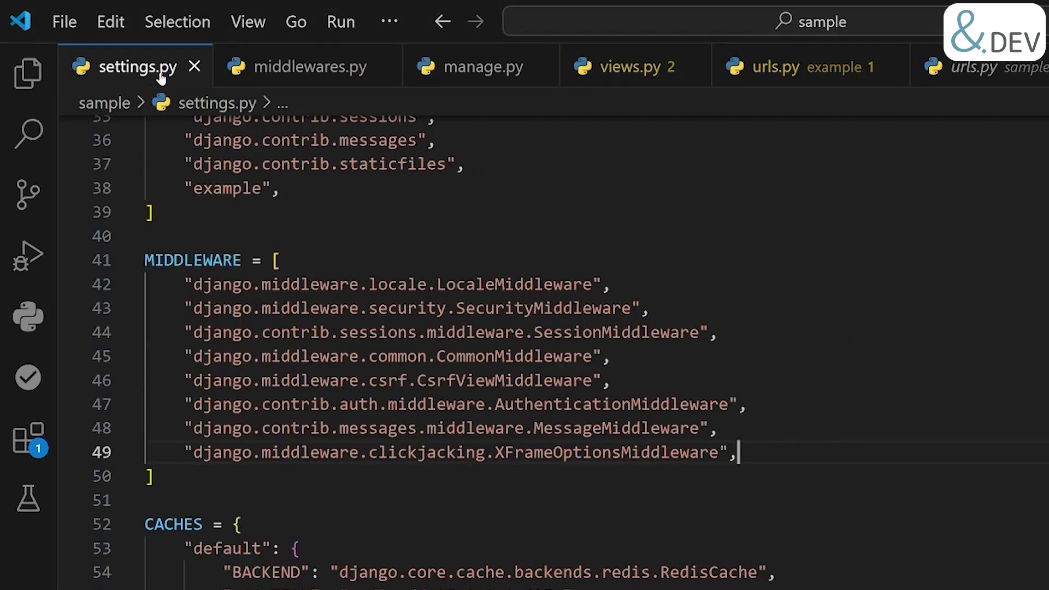
{"action": "left_click", "coordinate": [507, 236]}
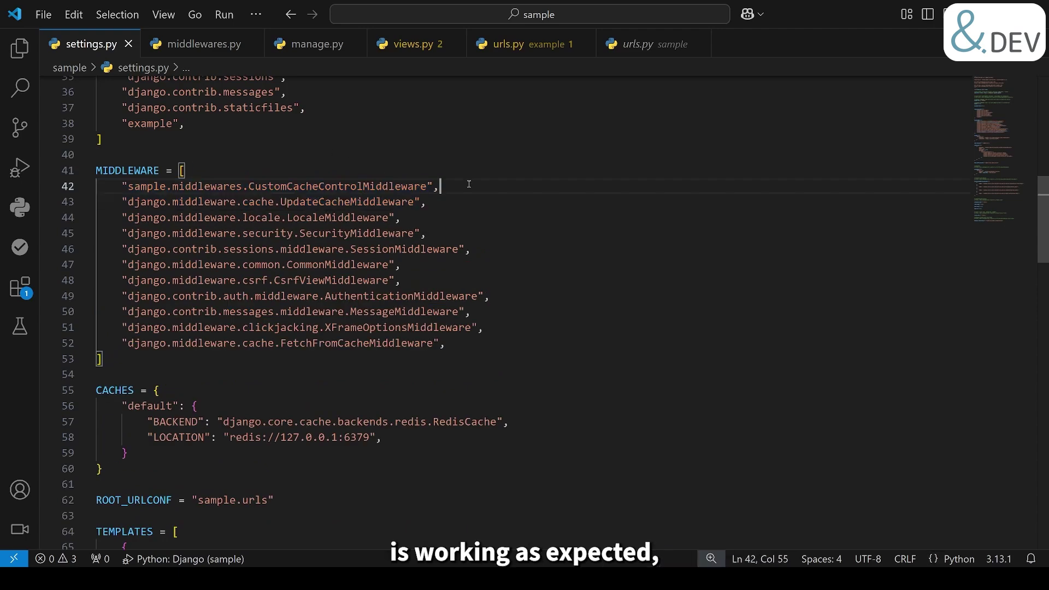
{"action": "key", "text": "Delete"}
{"action": "left_click", "coordinate": [412, 44]}
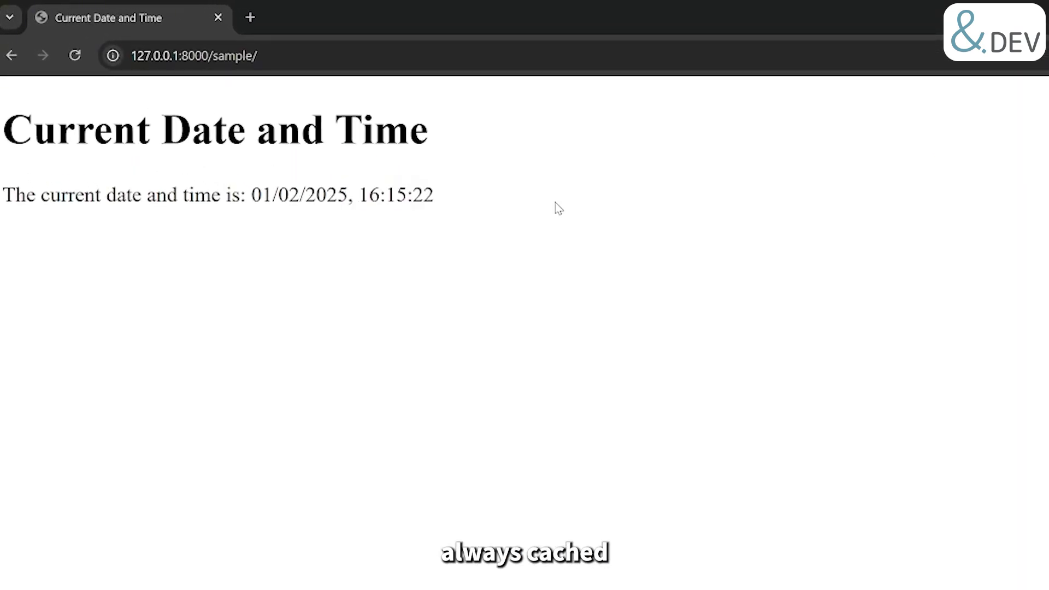
{"action": "key", "text": "ctrl+r"}
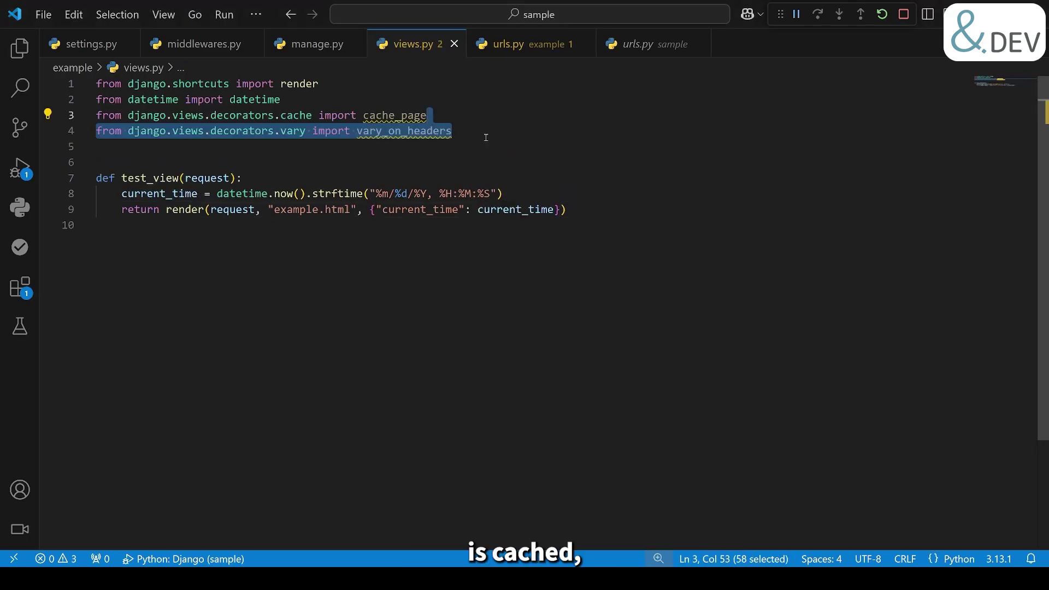
{"action": "key", "text": "BackSpace"}
{"action": "double_click", "coordinate": [394, 115]}
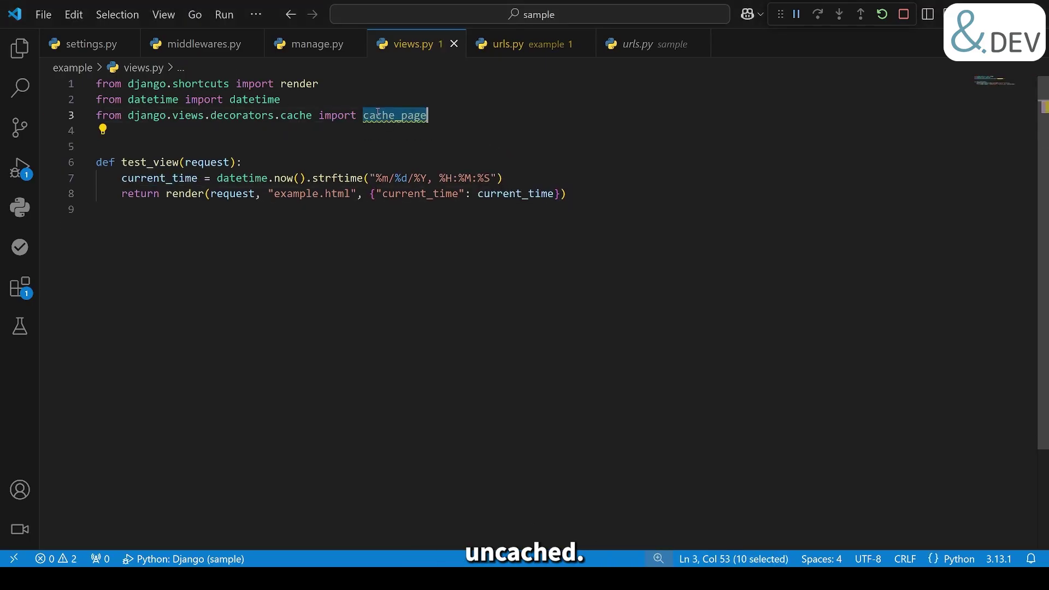
{"action": "type", "text": "n"}
{"action": "key", "text": "Tab"}
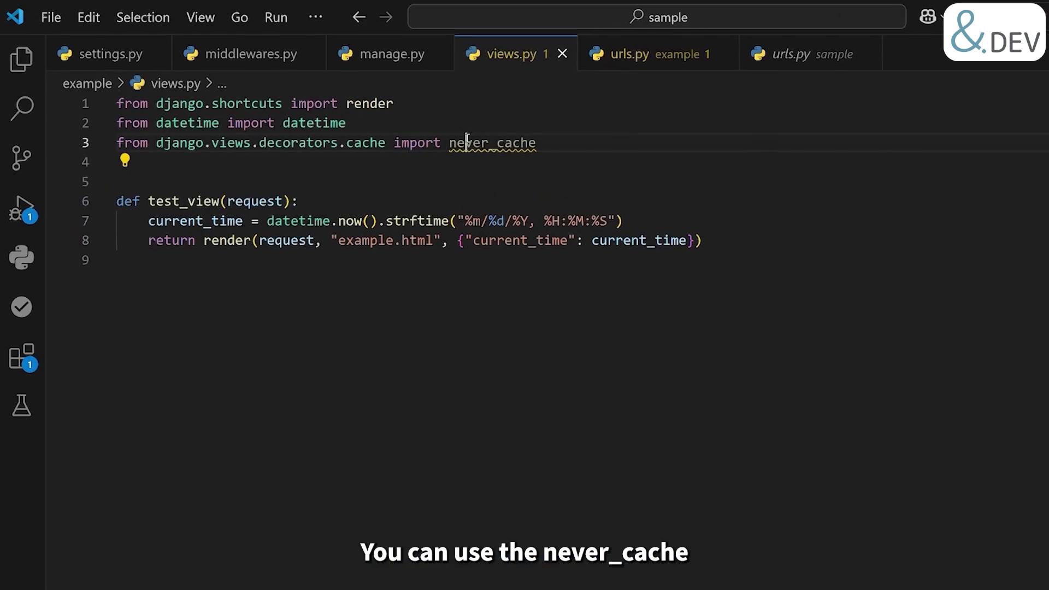
{"action": "left_click", "coordinate": [342, 197]}
{"action": "type", "text": "@never_cache"}
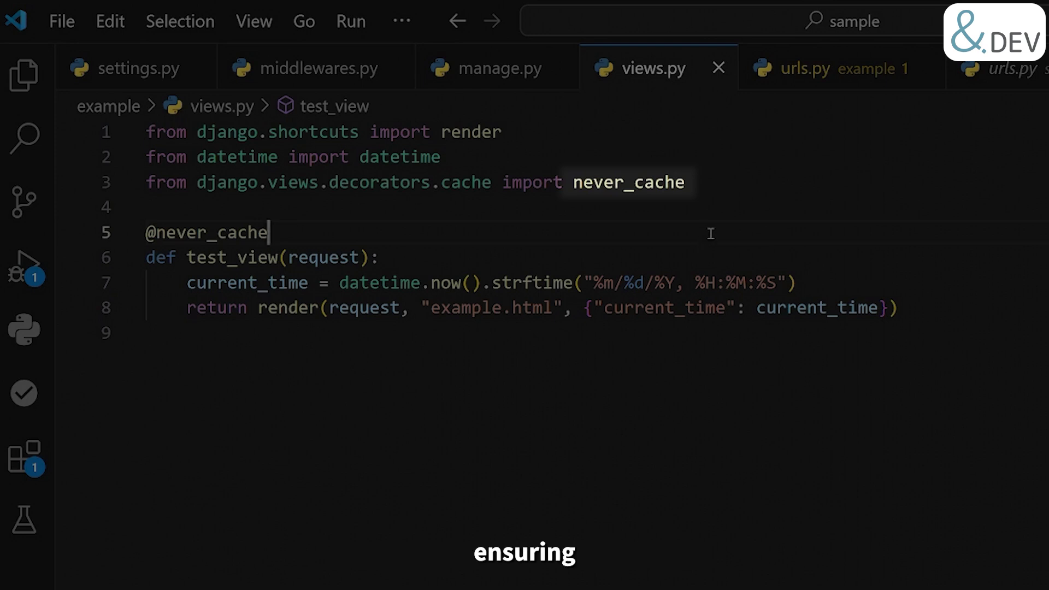
{"action": "key", "text": "Return"}
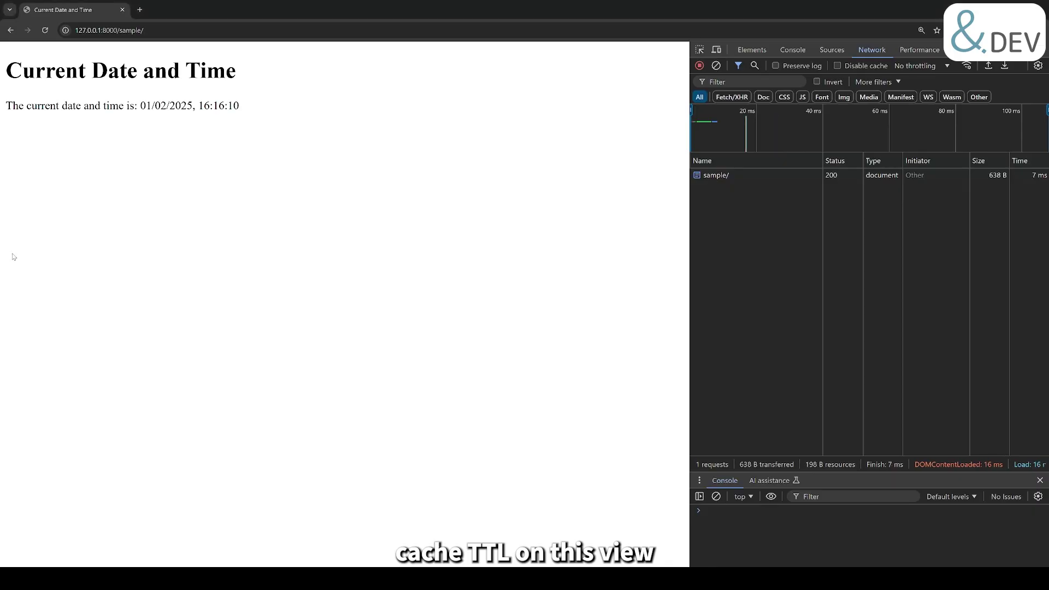
Reload the sample page twice, checking that the displayed seconds change each time.
{"action": "key", "text": "F5"}
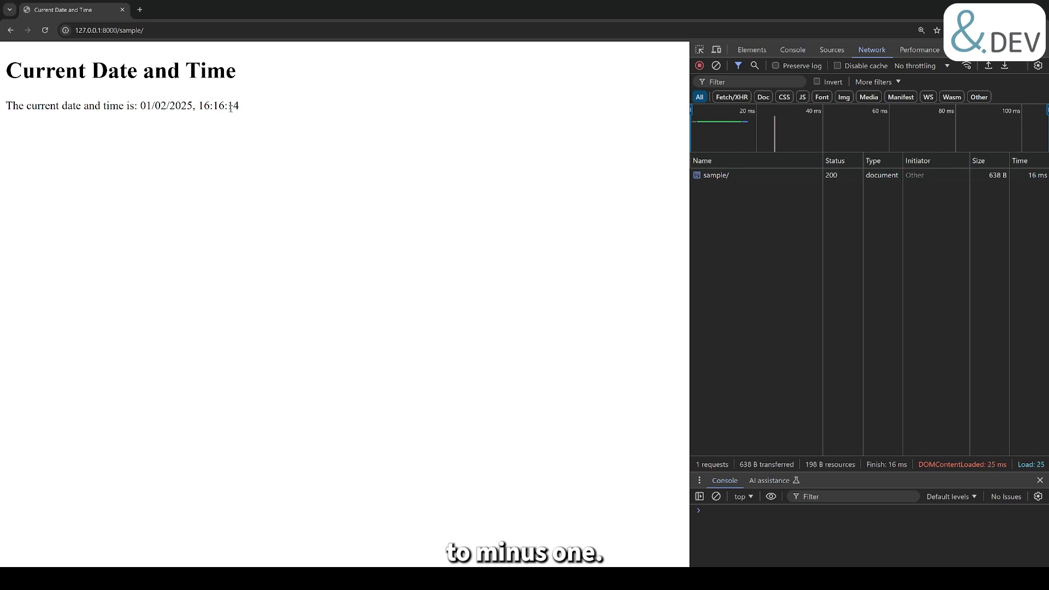
{"action": "key", "text": "F5"}
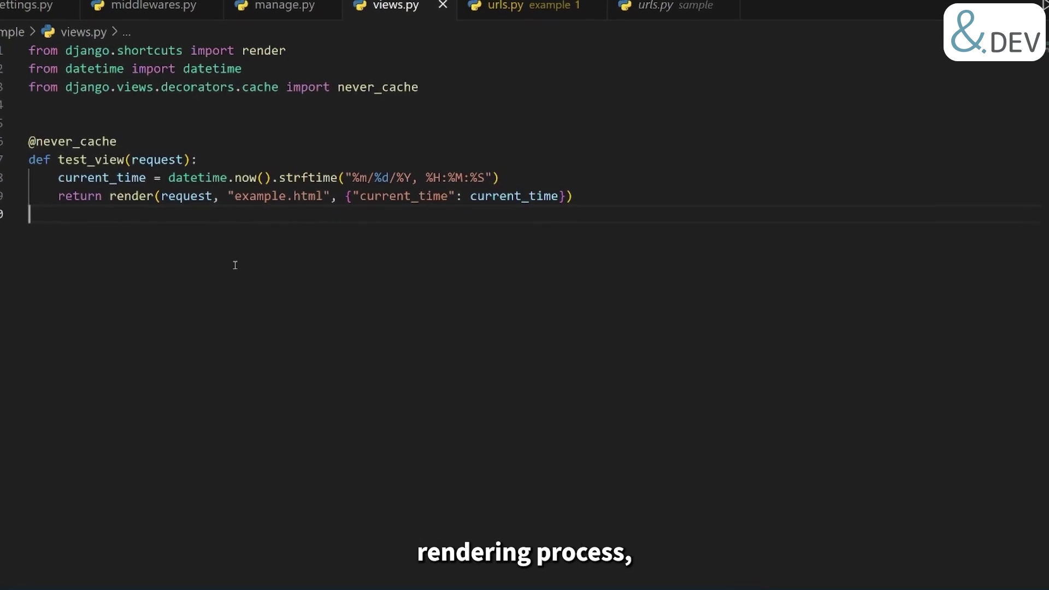
{"action": "type", "text": "#"}
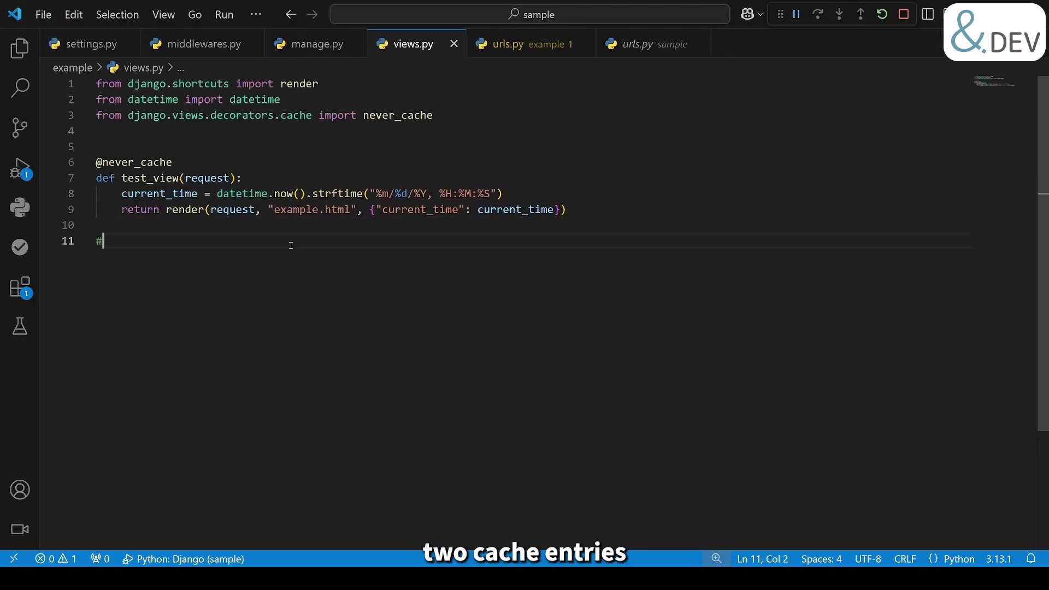
Write # comment lines naming cache_header and cache_page below test_view.
{"action": "key", "text": "Return"}
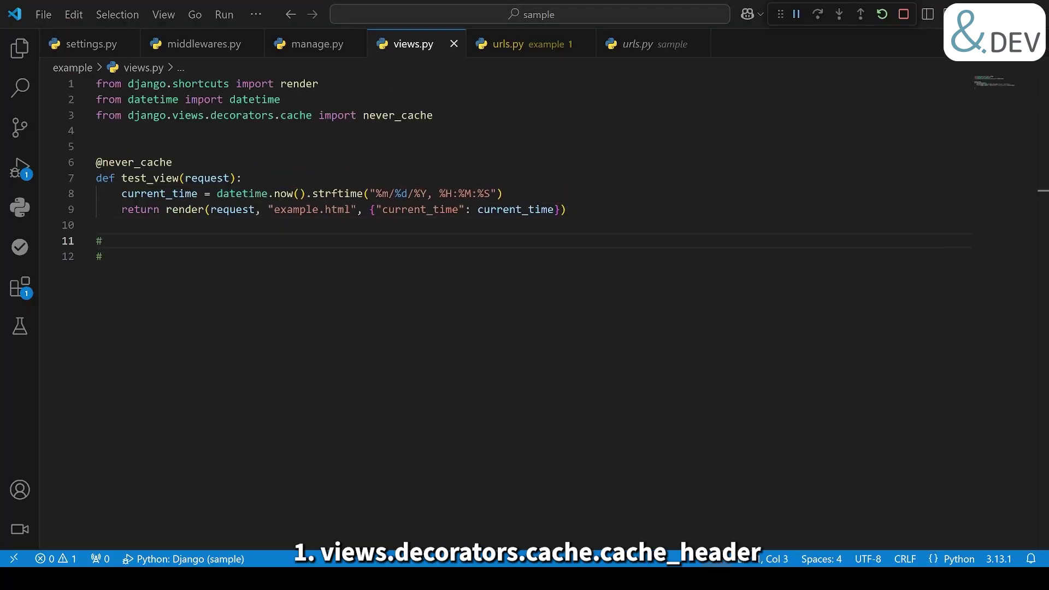
{"action": "left_click", "coordinate": [291, 246]}
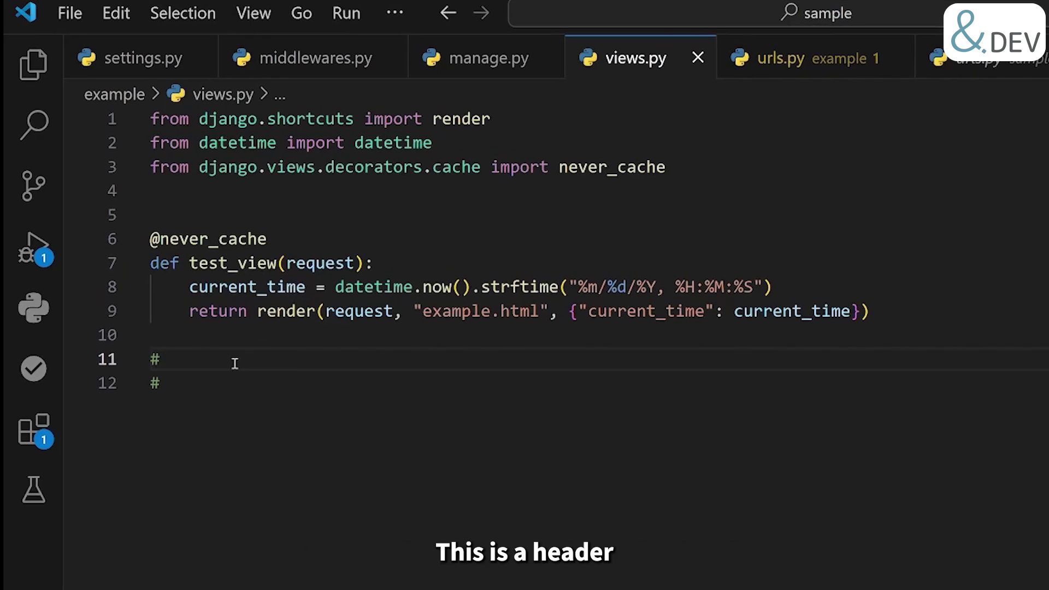
{"action": "type", "text": "views.decorators.cache.cache_header"}
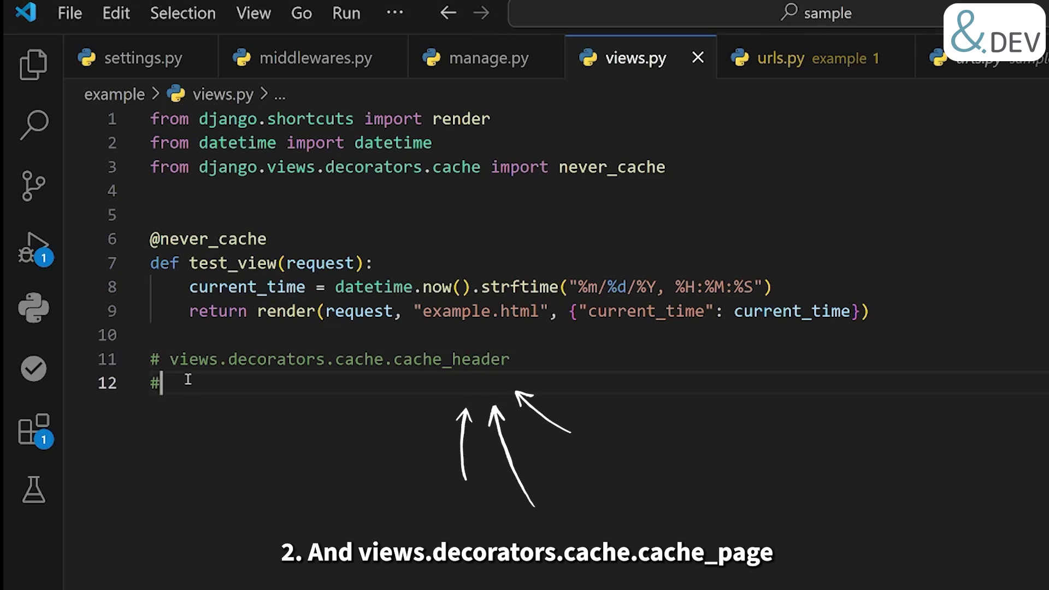
{"action": "type", "text": "views.decorators.cache.cache_page"}
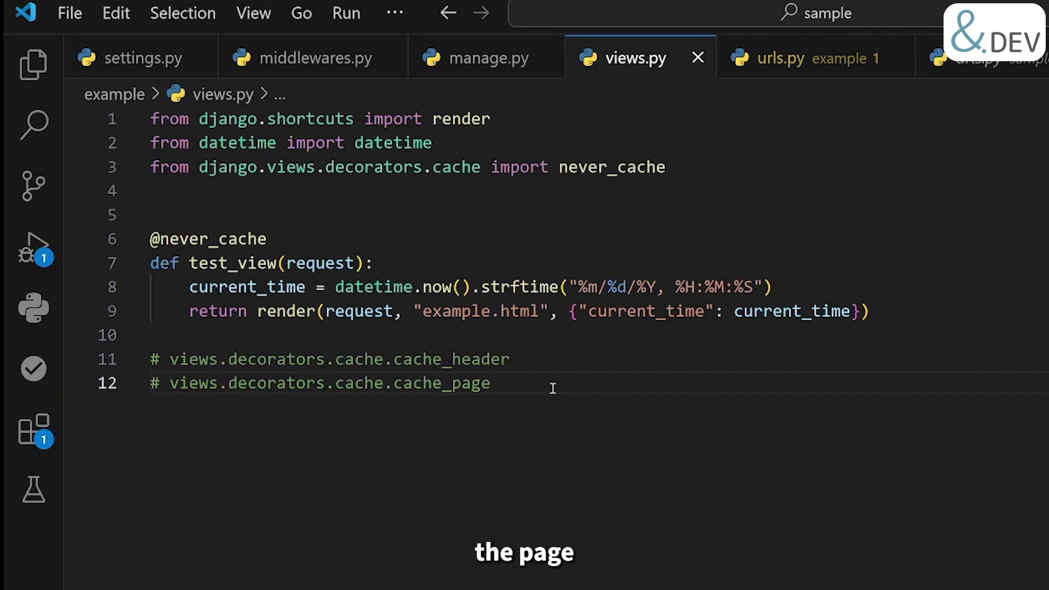
{"action": "key", "text": "Return"}
{"action": "key", "text": "Return"}
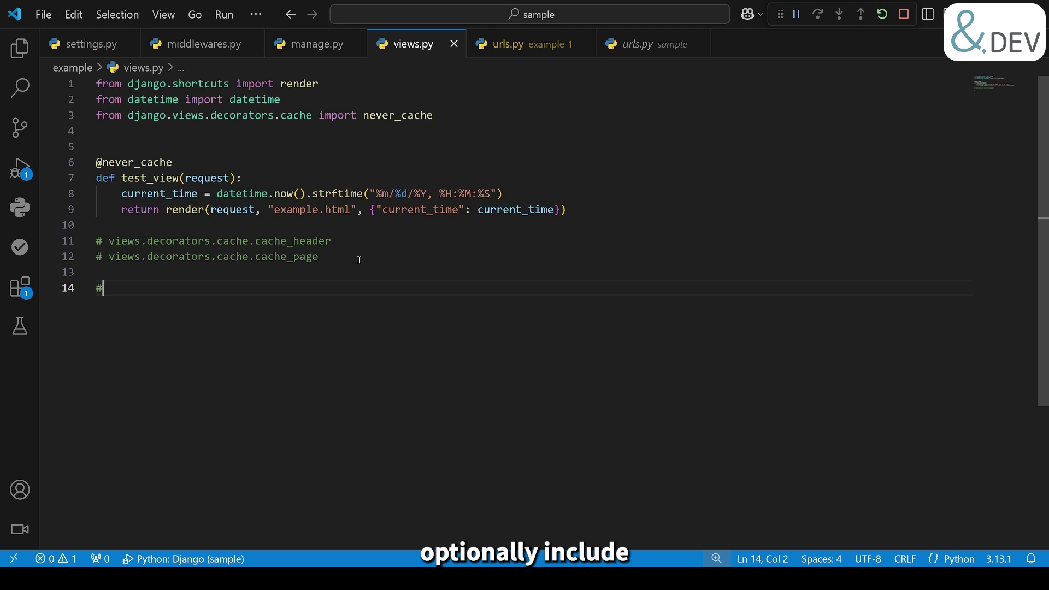
{"action": "key", "text": "Return"}
{"action": "type", "text": "#"}
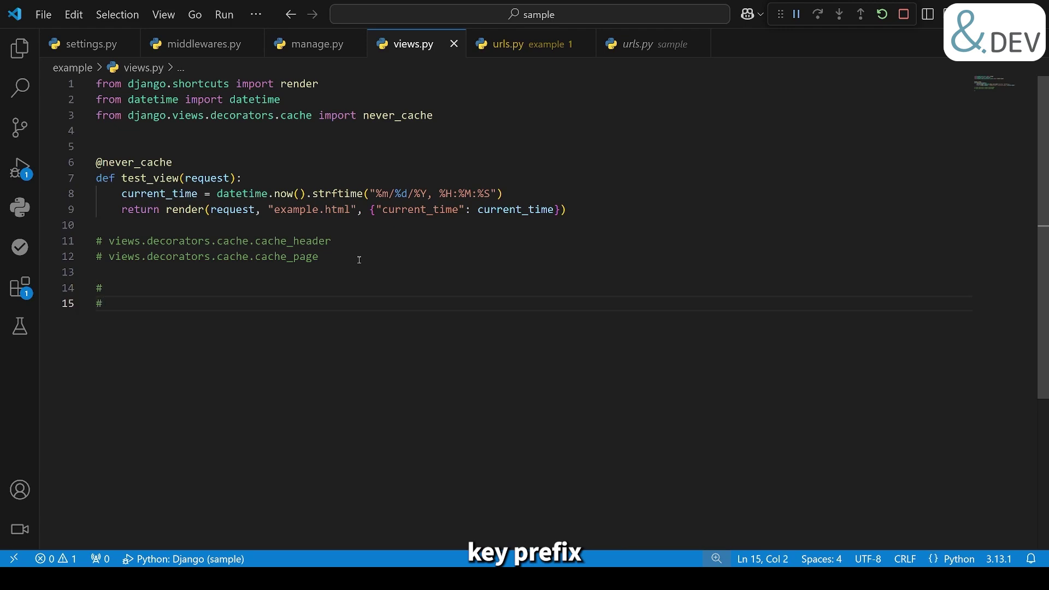
{"action": "key", "text": "Up"}
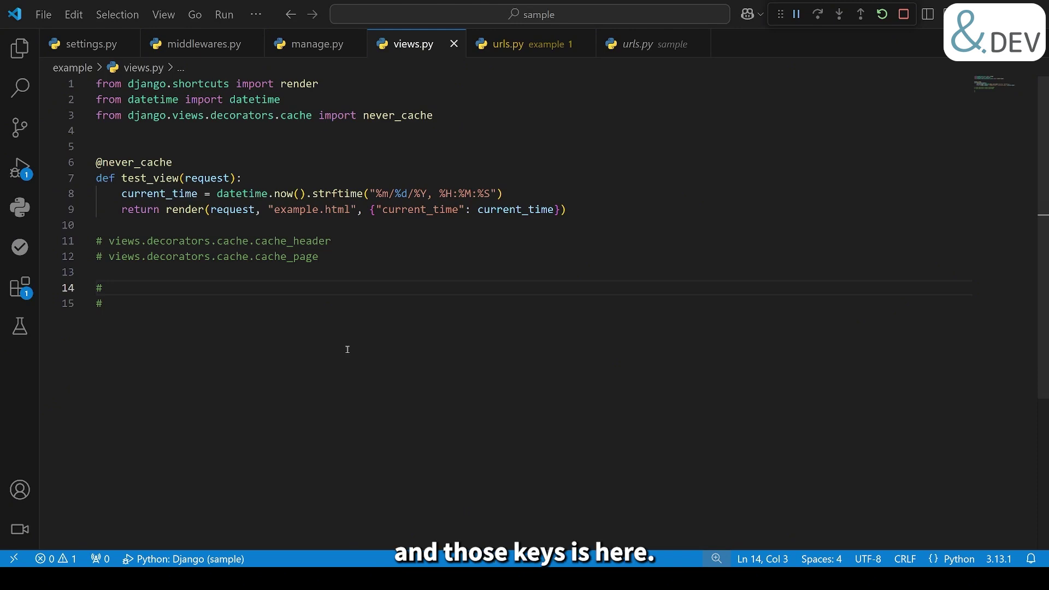
Paste the key formats, highlighting KEY_PREFIX_IF_EXISTS, MD5_HASH_FROM_URL, MD5_HASH_FROM_VARY_HEADERS, locale and timezone.
{"action": "type", "text": "views.decorators.cache.cache_header.<KEY_PREFIX_IF_EXISTS>.MD5_HASH_FROM_URL.en.UTC"}
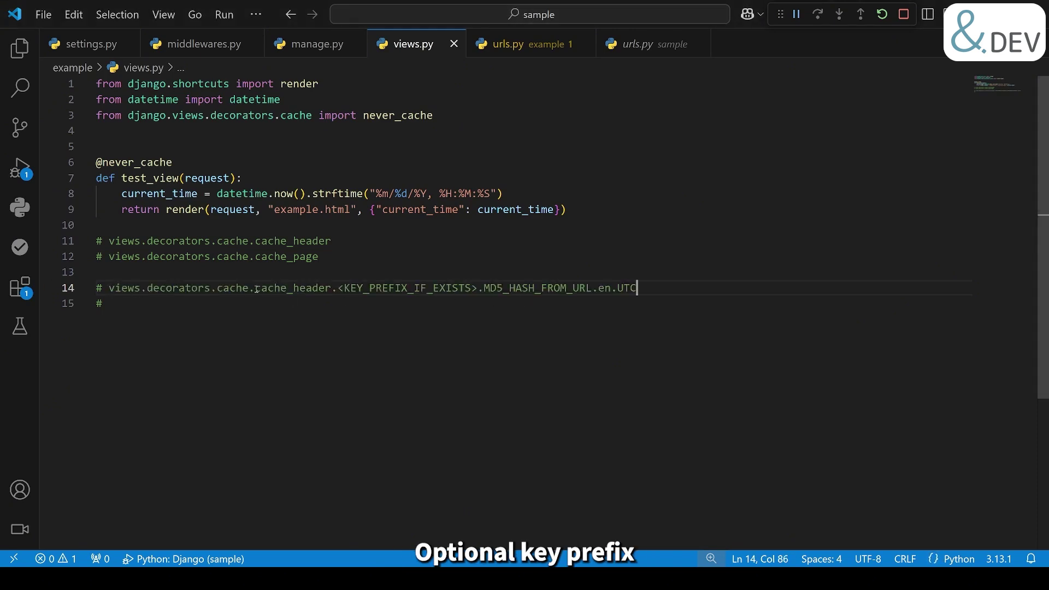
{"action": "double_click", "coordinate": [353, 288]}
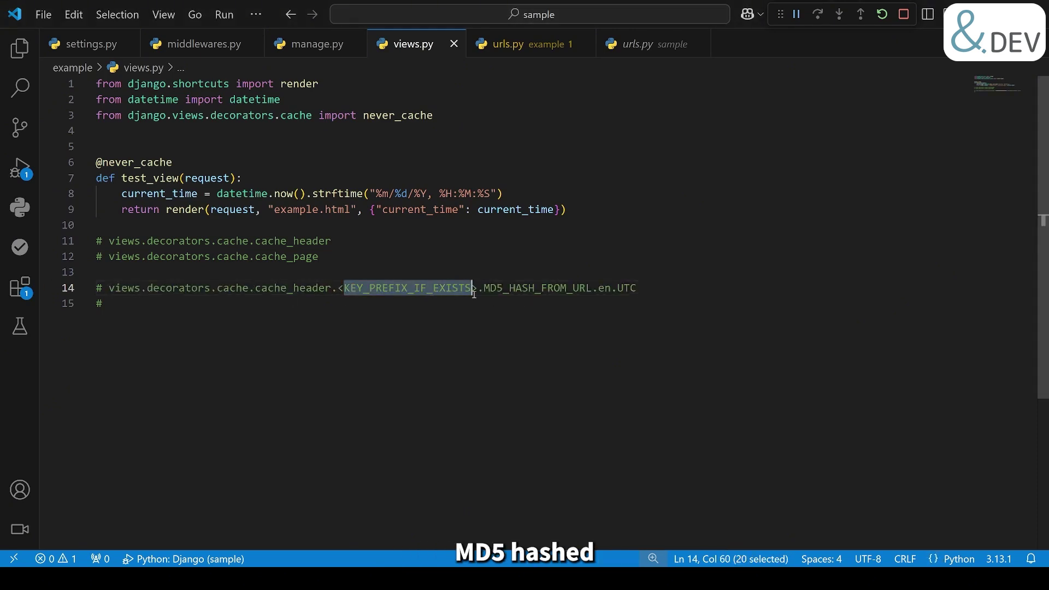
{"action": "double_click", "coordinate": [536, 288]}
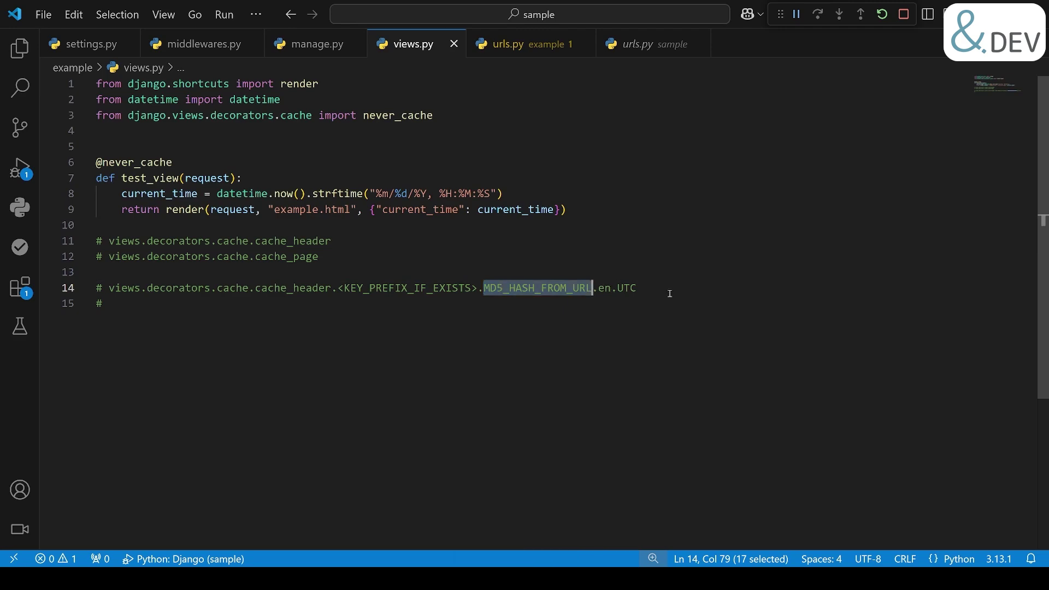
{"action": "key", "text": "ctrl+v"}
{"action": "double_click", "coordinate": [705, 303]}
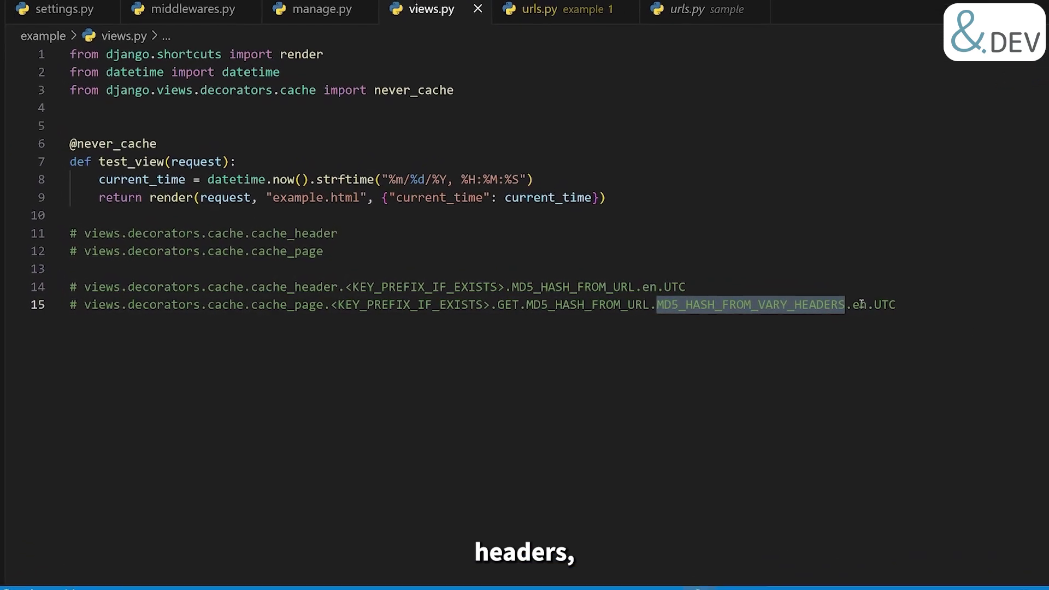
{"action": "double_click", "coordinate": [860, 304]}
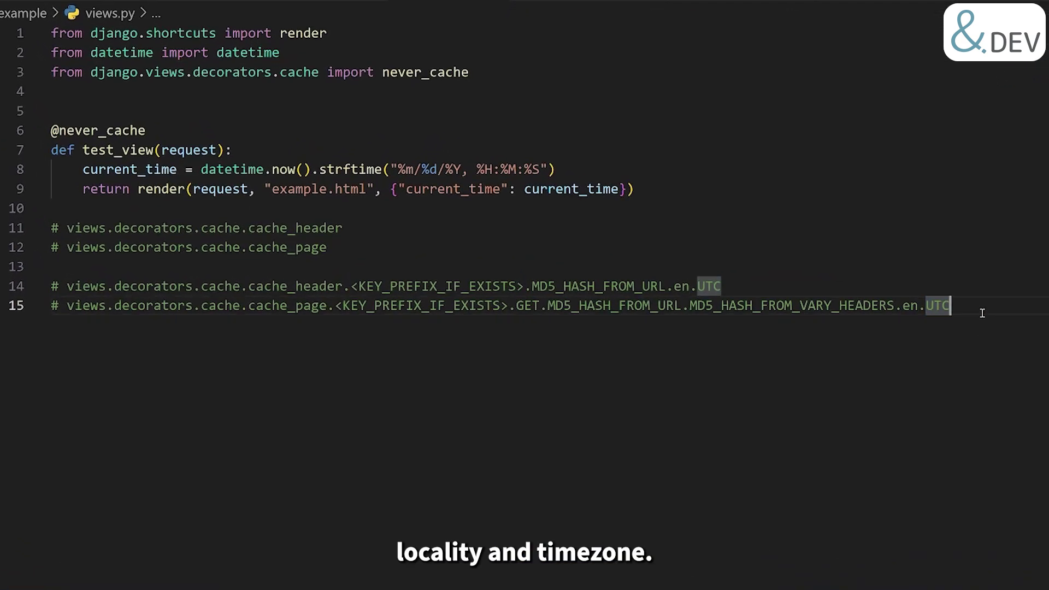
{"action": "key", "text": "End"}
{"action": "key", "text": "Return"}
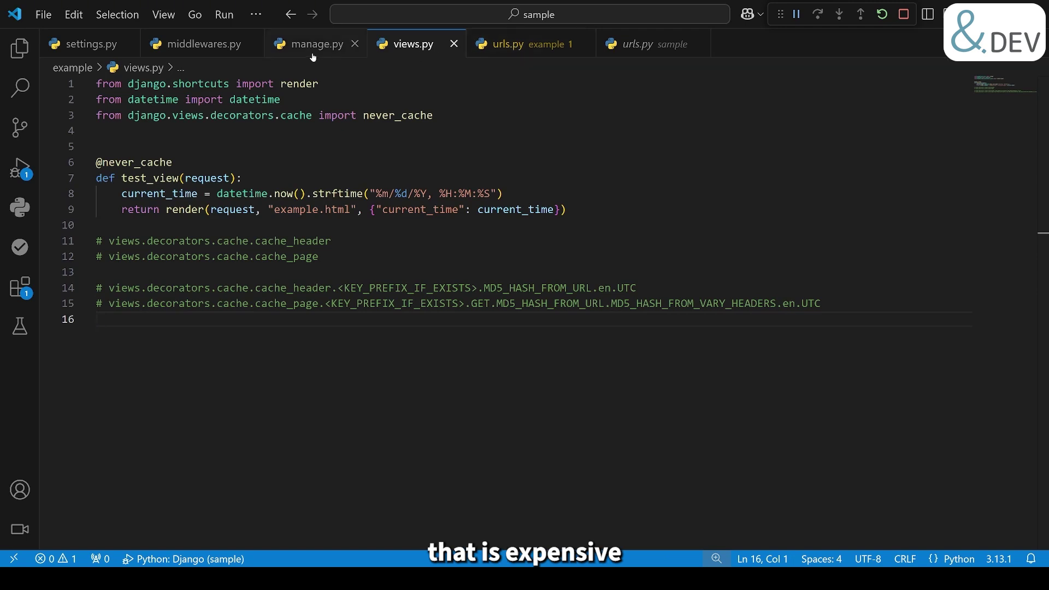
Reload the sample page twice, checking the cached fragment stays at 16:20:55 while current time advances.
{"action": "key", "text": "ctrl+grave"}
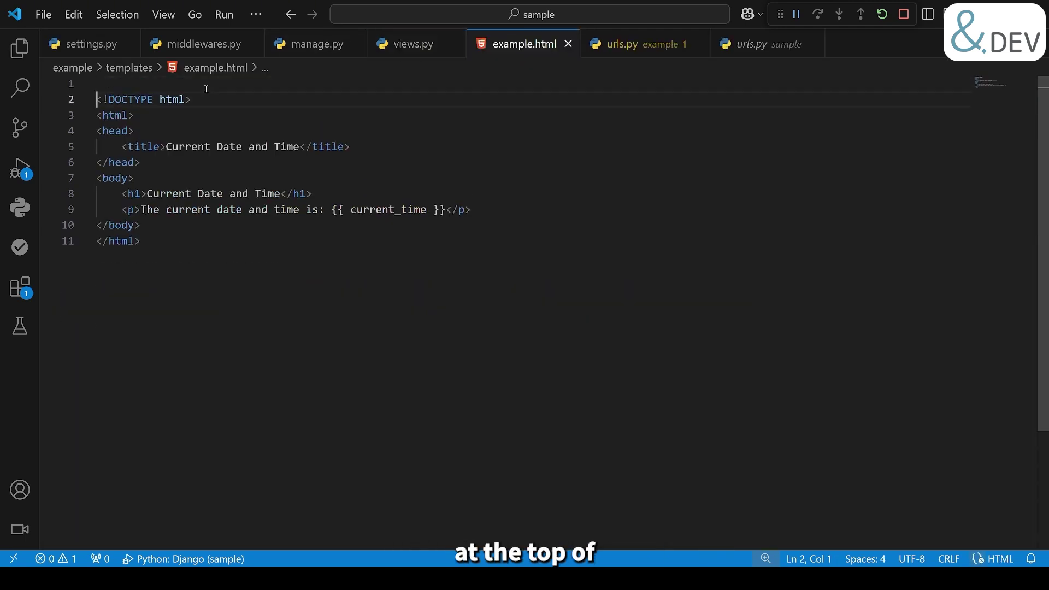
{"action": "type", "text": "{% load"}
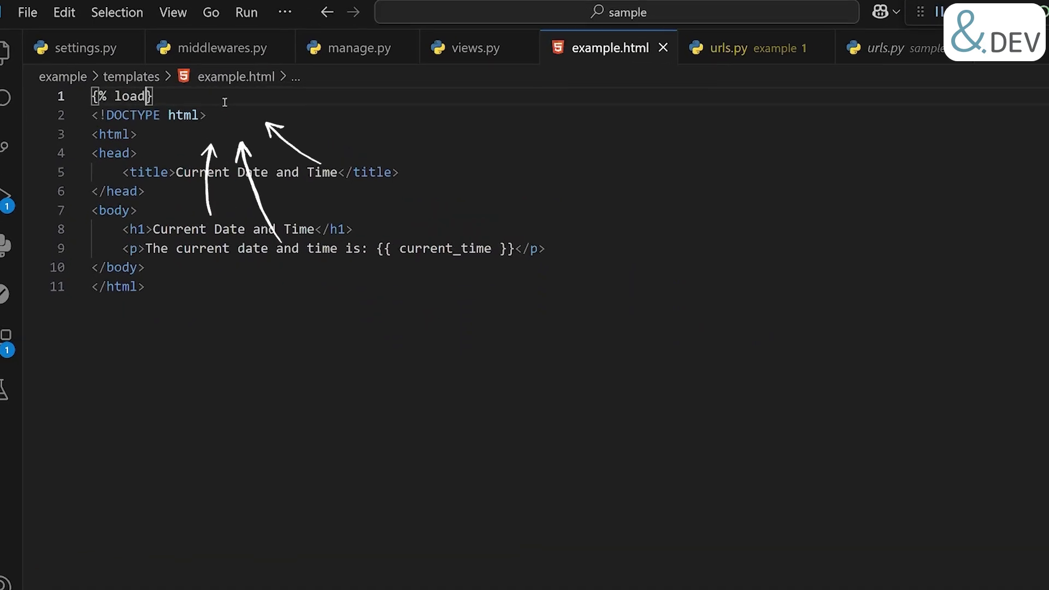
{"action": "type", "text": " cache"}
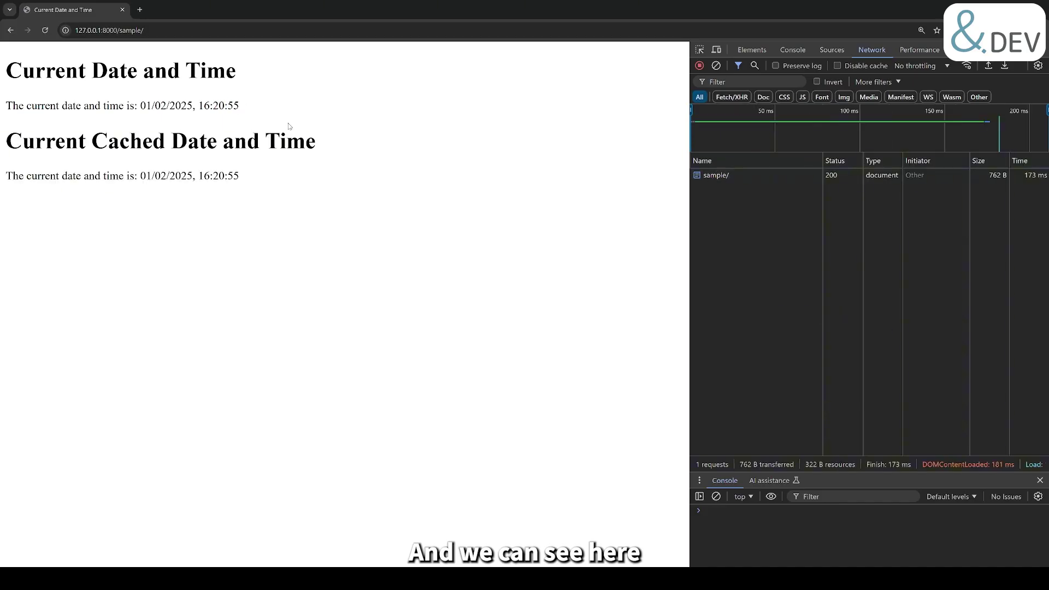
{"action": "key", "text": "F5"}
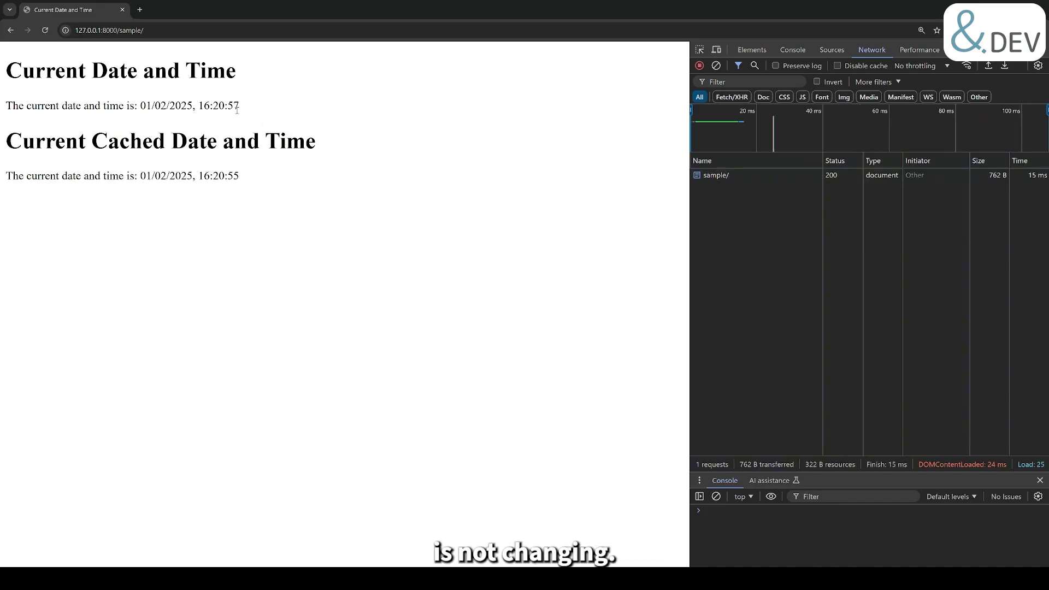
{"action": "key", "text": "F5"}
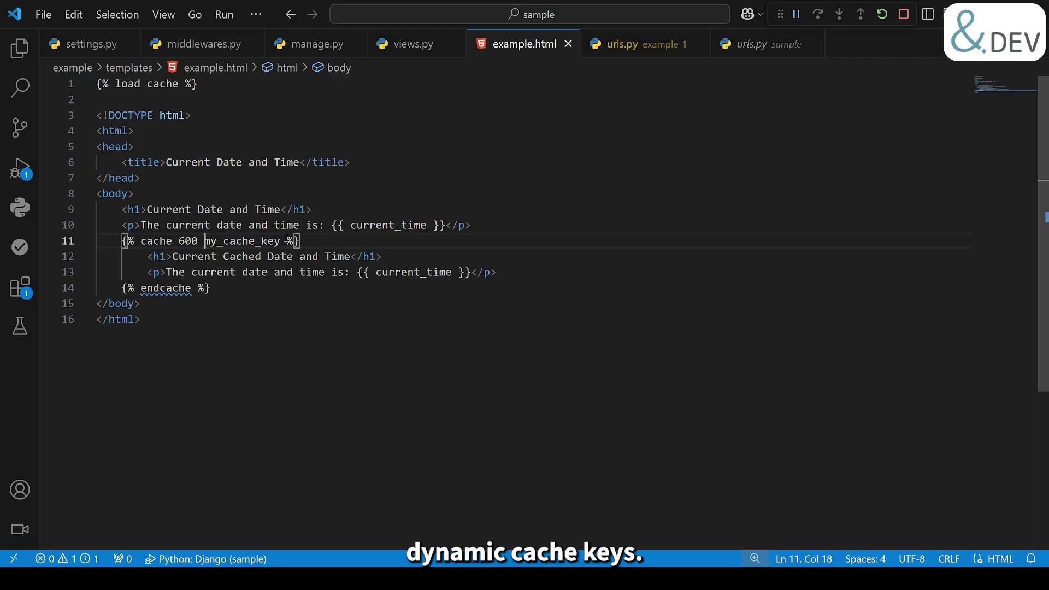
{"action": "type", "text": "\""}
{"action": "type", "text": "_"}
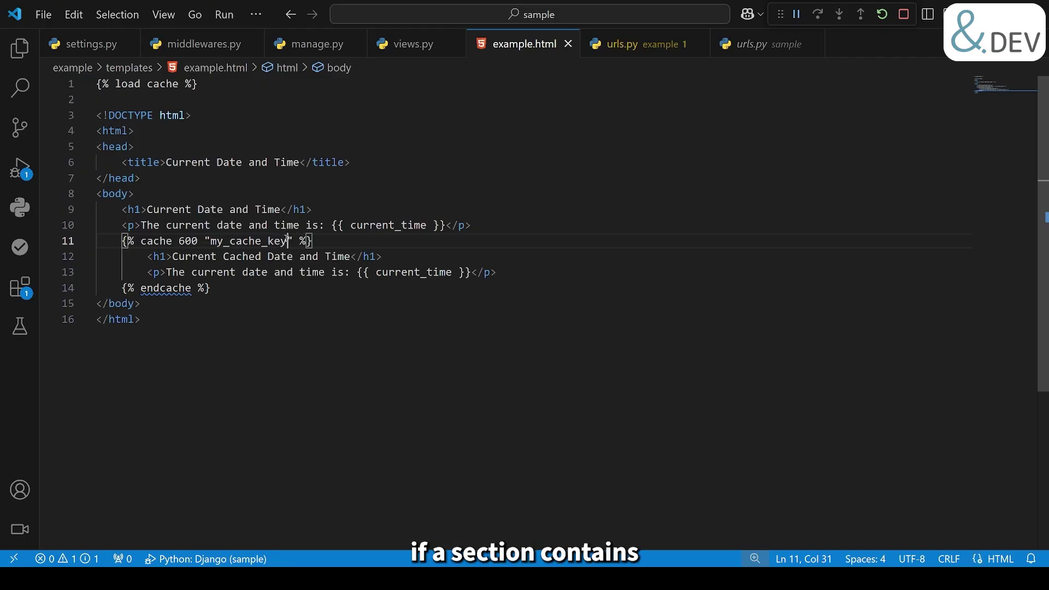
{"action": "type", "text": "{{"}
{"action": "type", "text": "reque"}
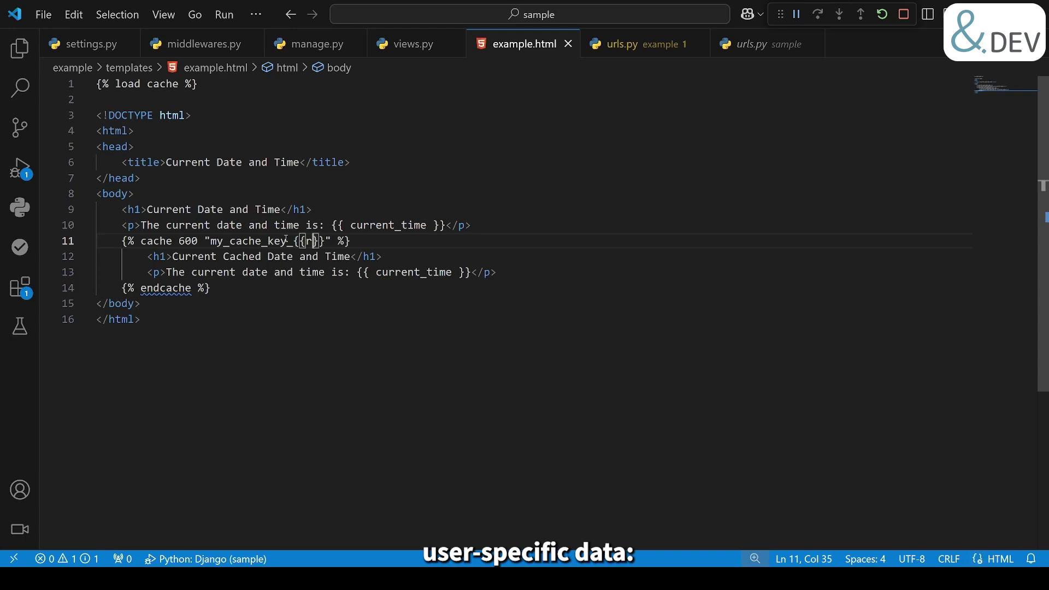
{"action": "type", "text": "st_"}
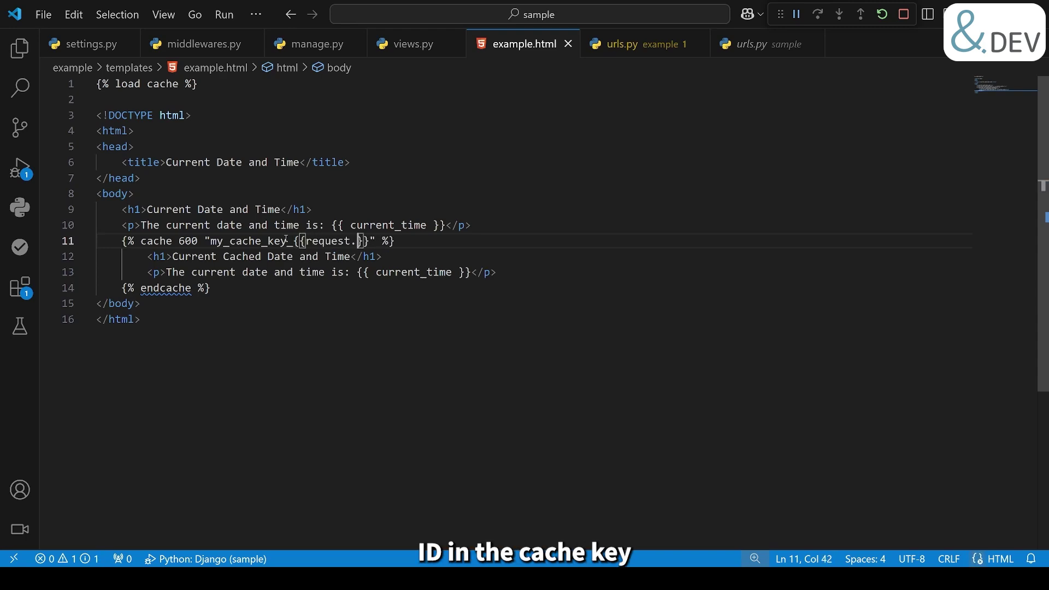
{"action": "type", "text": "user"}
{"action": "type", "text": ".id"}
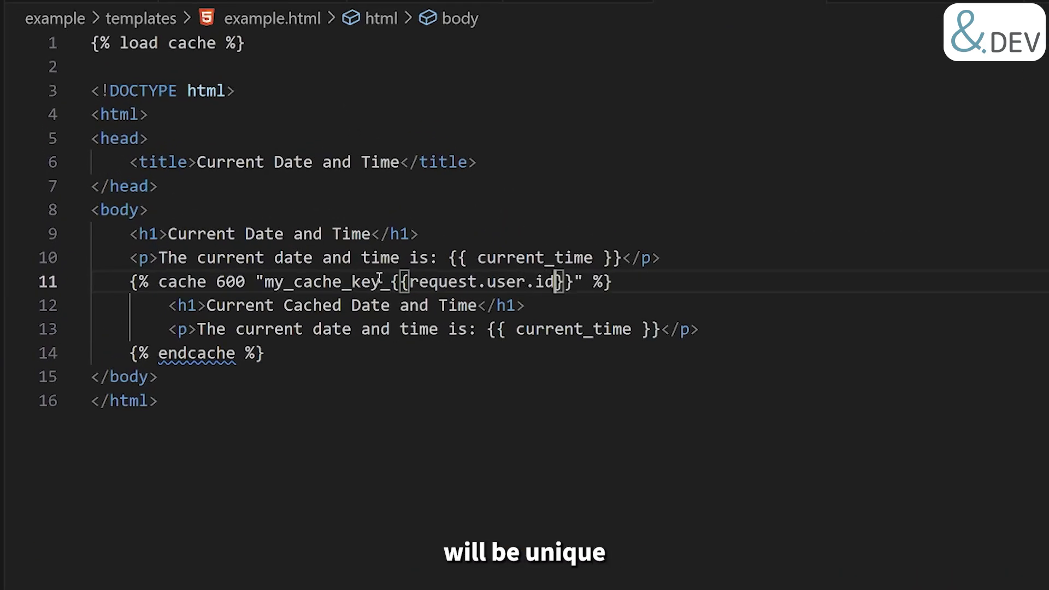
Finish changing the cache tag key in example.html to "my_cache_key_{{request.user.id}}".
{"action": "left_click", "coordinate": [756, 348]}
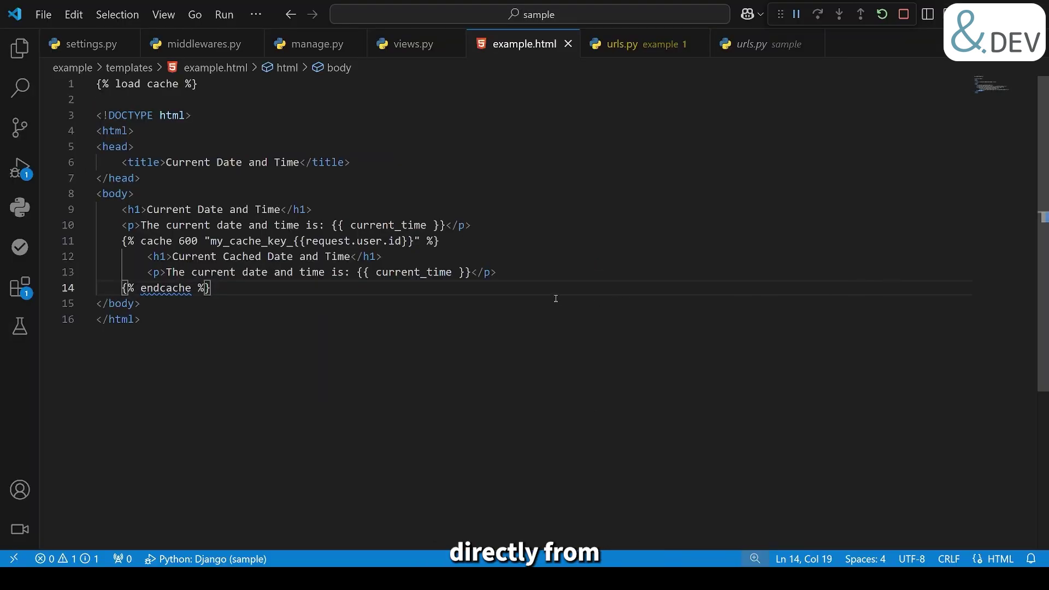
Start the Django shell, import cache, store my_value under my_key and read it back.
{"action": "key", "text": "ctrl+grave"}
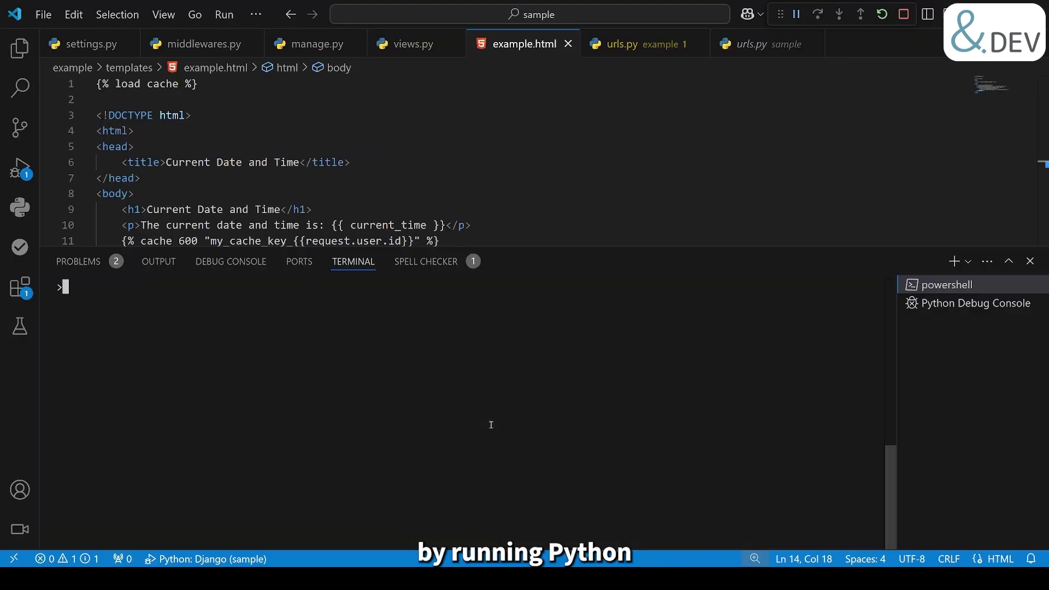
{"action": "type", "text": "python m"}
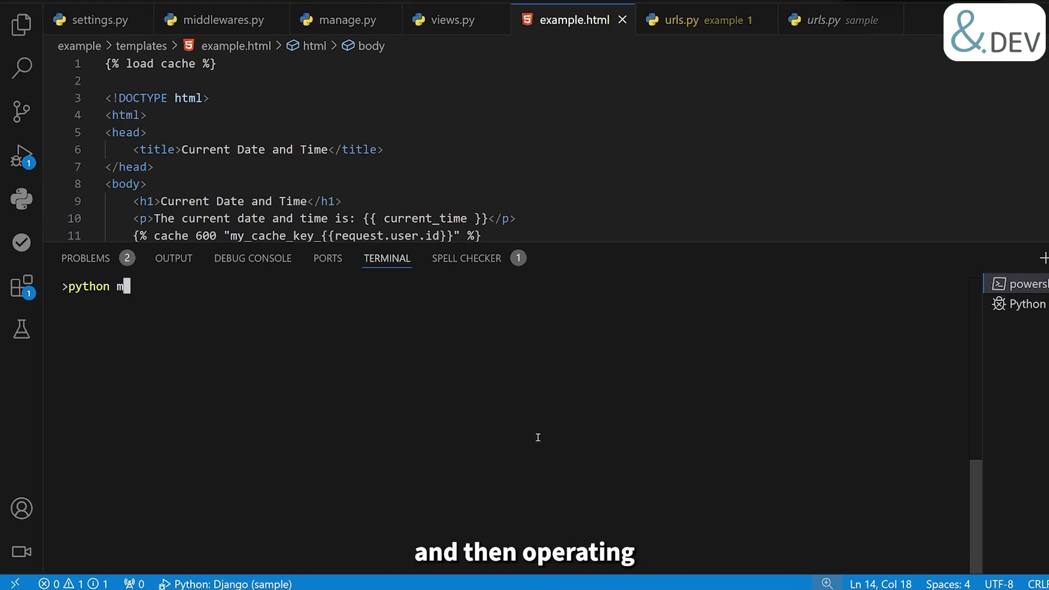
{"action": "type", "text": "anage.py shell"}
{"action": "key", "text": "Return"}
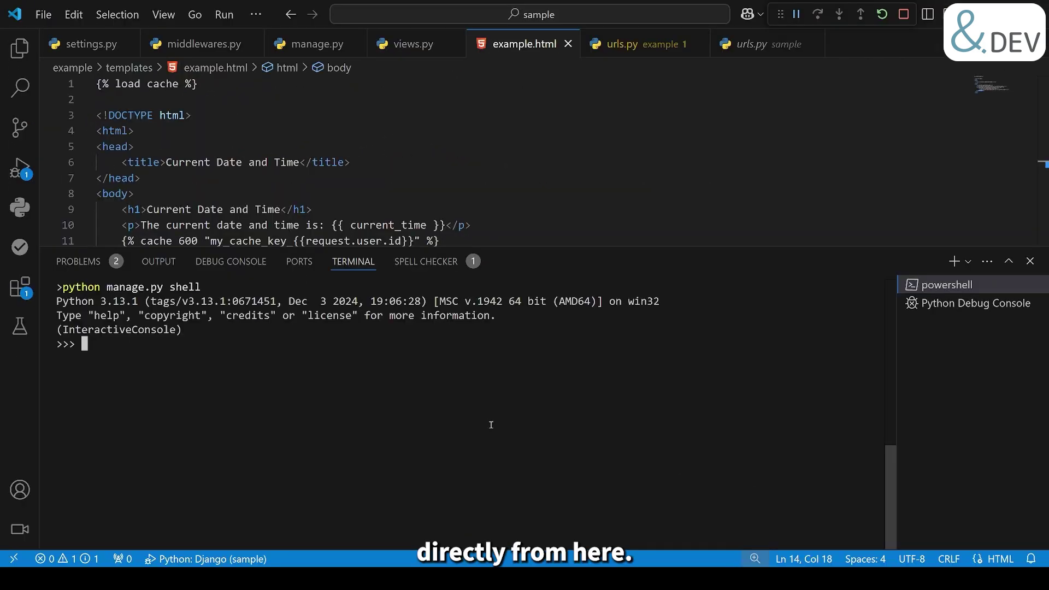
{"action": "type", "text": "from "}
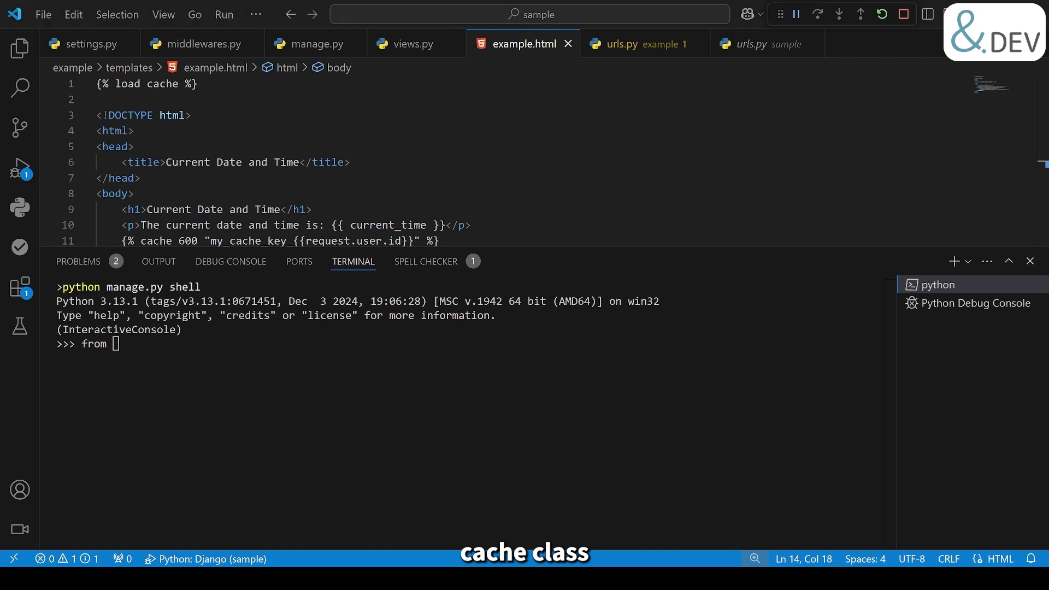
{"action": "type", "text": "django.core.cache import cache"}
{"action": "key", "text": "Return"}
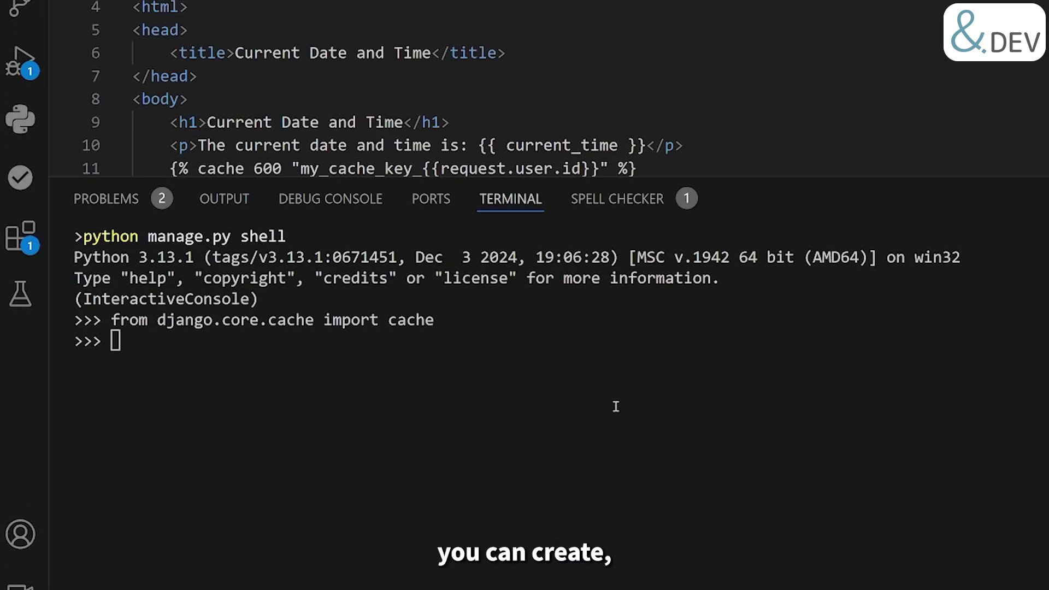
{"action": "type", "text": "cache.set('my_key', 'my_value', timeout=60)"}
{"action": "key", "text": "Return"}
{"action": "type", "text": "cache.get('my_key')"}
{"action": "key", "text": "Return"}
{"action": "type", "text": "cache.delete('my_key')"}
{"action": "key", "text": "Return"}
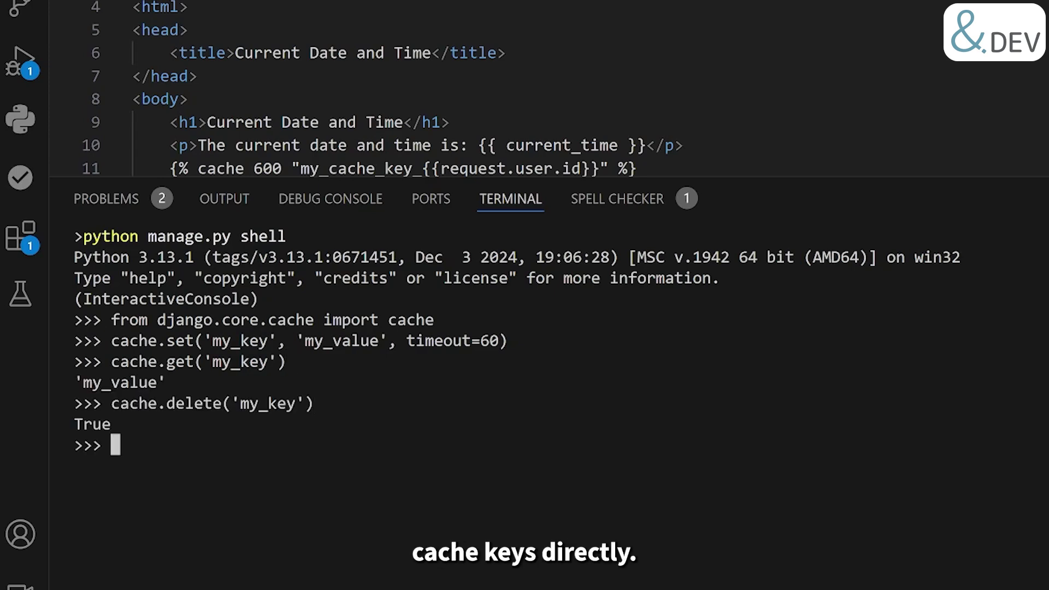
{"action": "type", "text": "cache.clear()"}
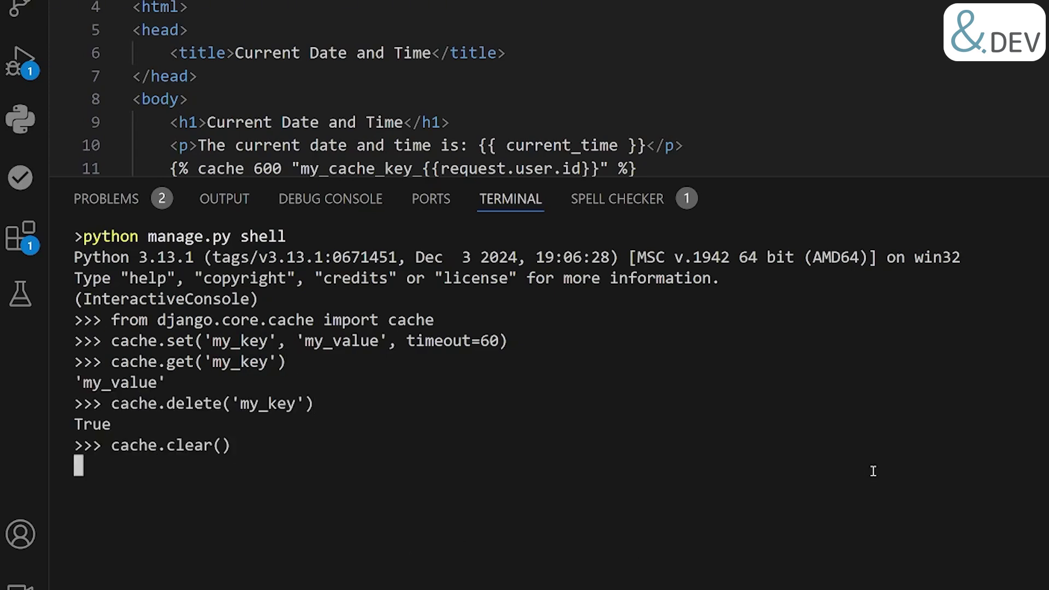
Clear the cache, then in a new Django shell store my_key for 60 seconds.
{"action": "key", "text": "Return"}
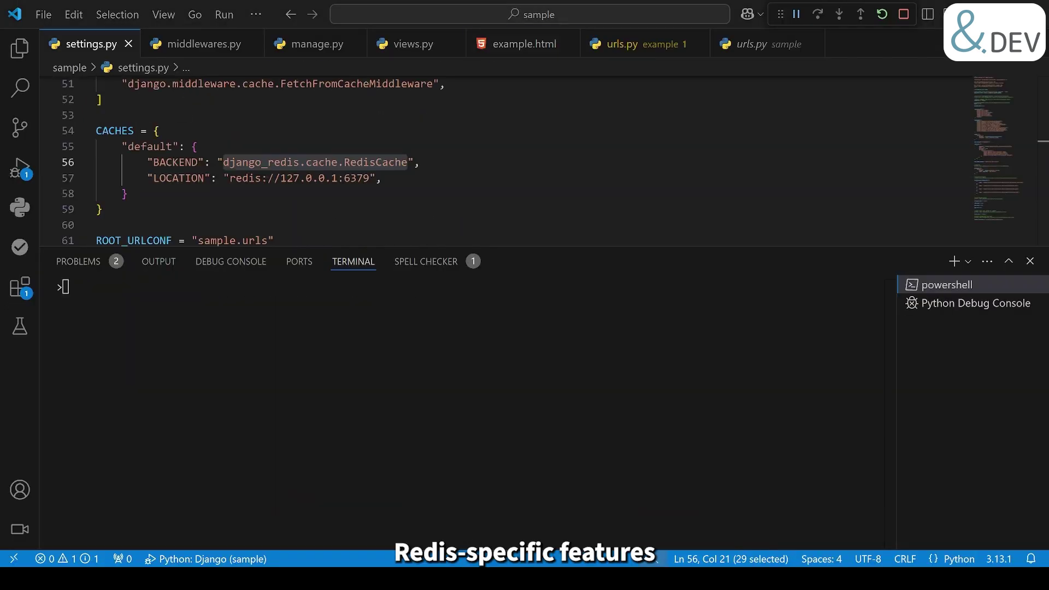
{"action": "type", "text": "python manage.py shell"}
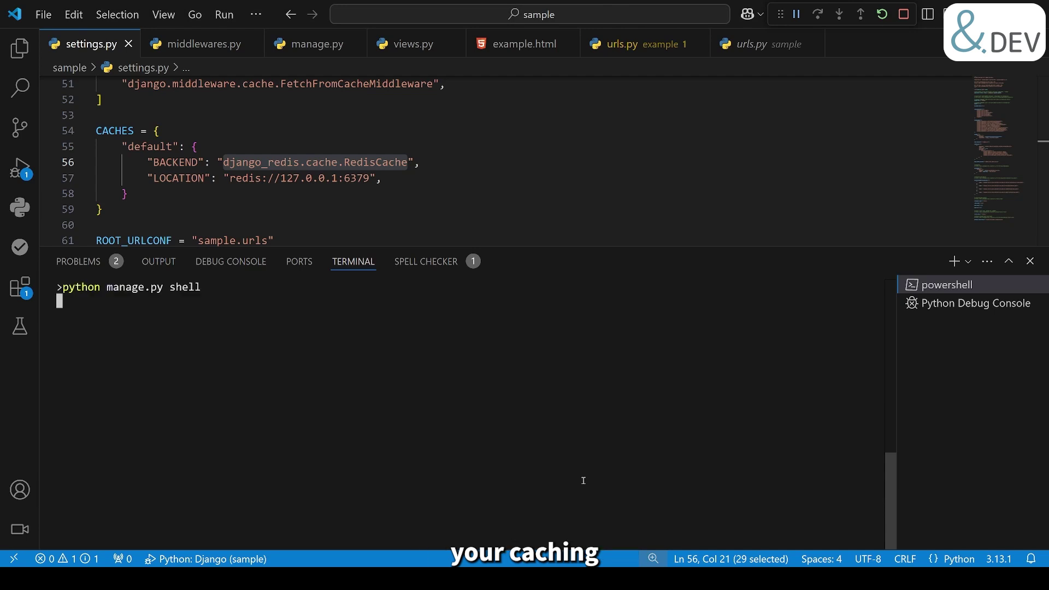
{"action": "key", "text": "Return"}
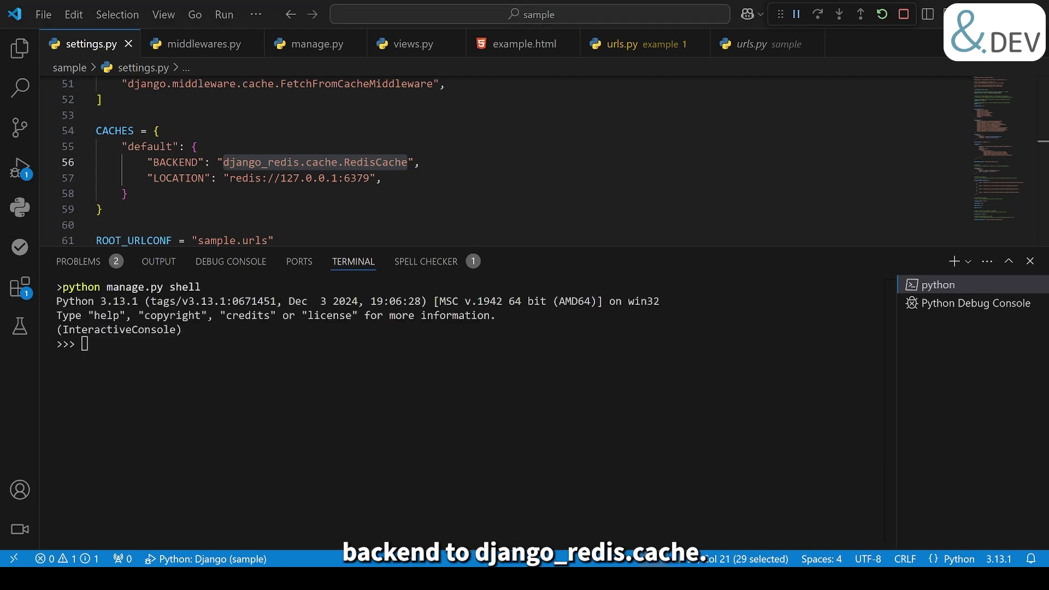
{"action": "type", "text": "from django.core.cache import cache"}
{"action": "key", "text": "Return"}
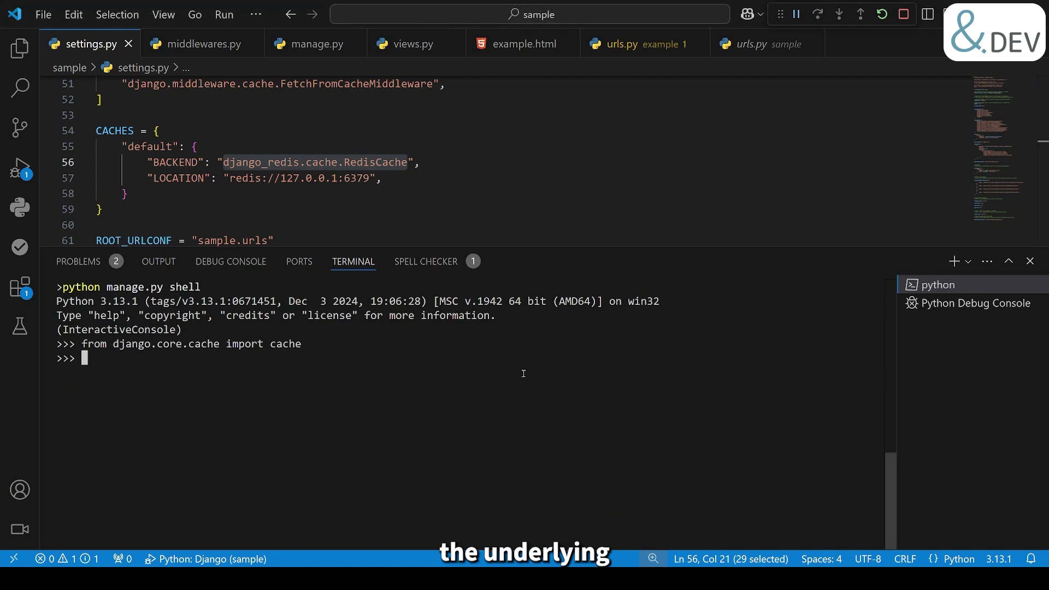
{"action": "type", "text": "cache.set('my_key', 'my_value', timeout=60)"}
{"action": "key", "text": "Return"}
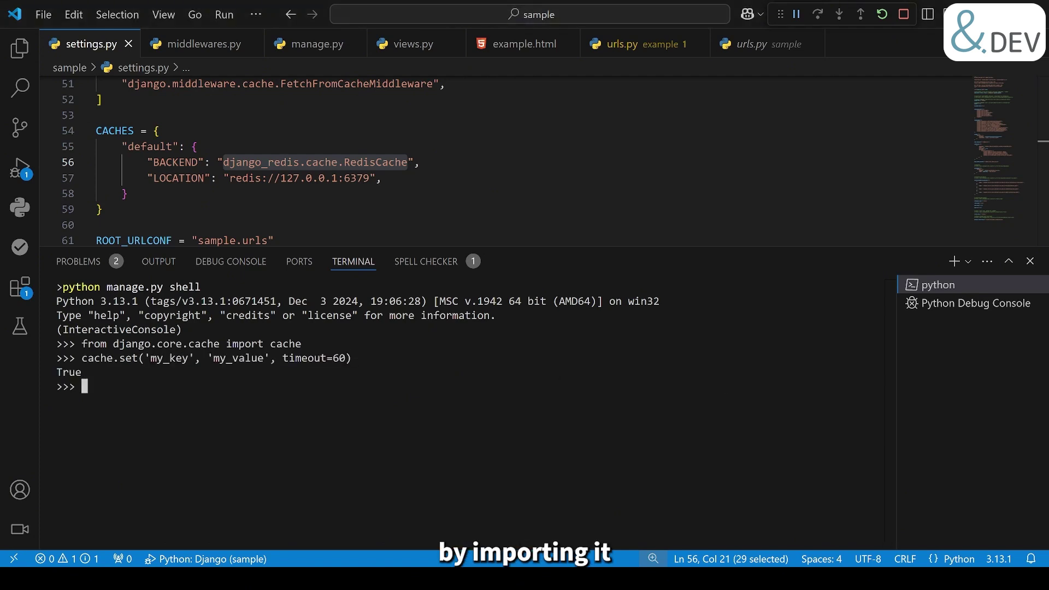
{"action": "type", "text": "from django_redis import get_redis_connection"}
Connect via get_redis_connection, list keys, and check ':1:my_key' has 40 seconds left.
{"action": "key", "text": "Return"}
{"action": "type", "text": "redis_instance = get_redis_connection(\"default\")"}
{"action": "key", "text": "Return"}
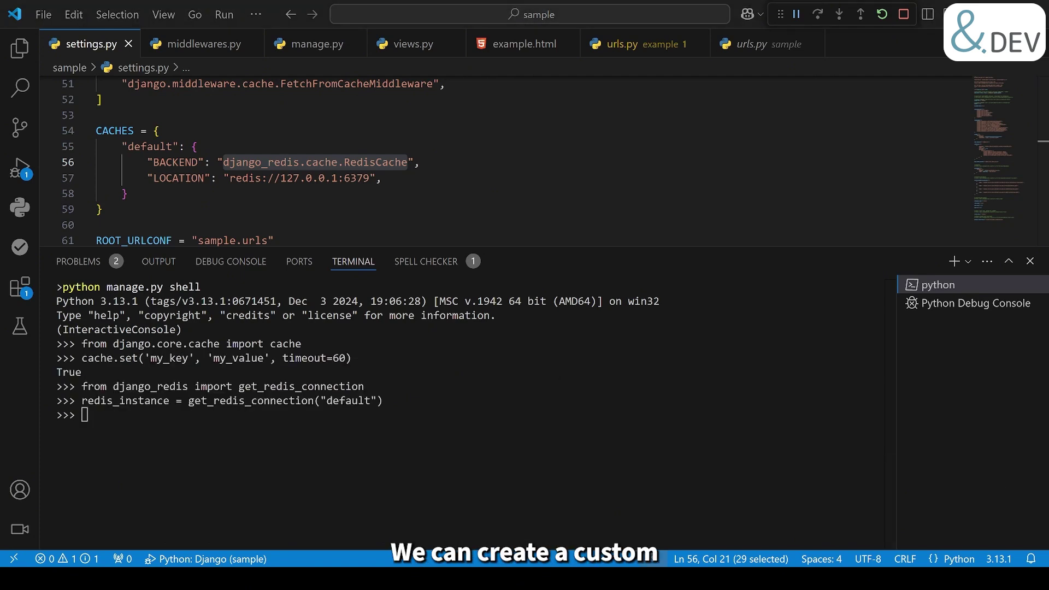
{"action": "type", "text": "redis_instance.keys('*')"}
{"action": "key", "text": "Return"}
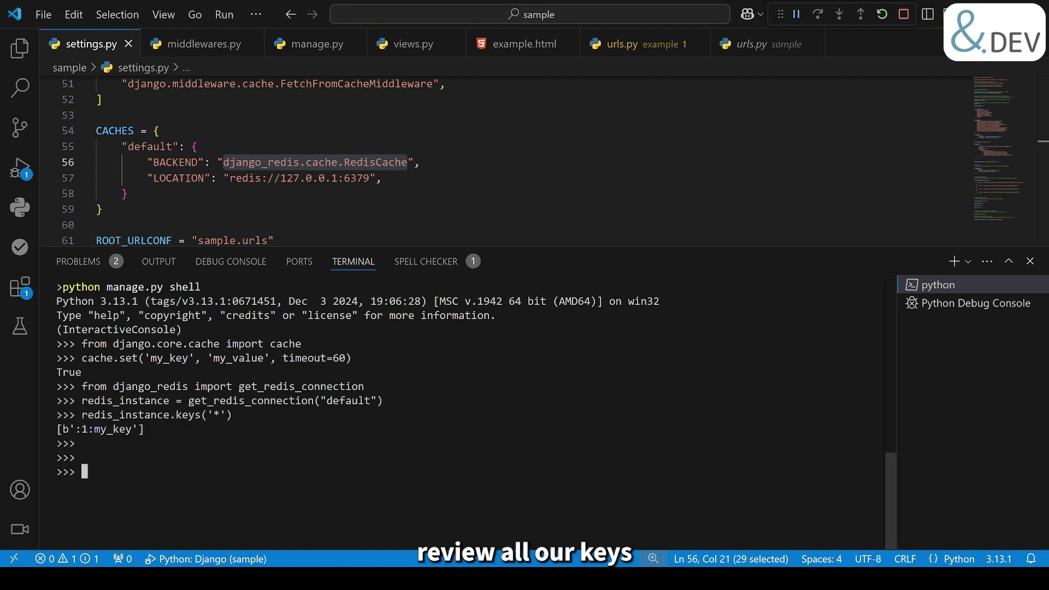
{"action": "type", "text": "redis_instance.ttl("}
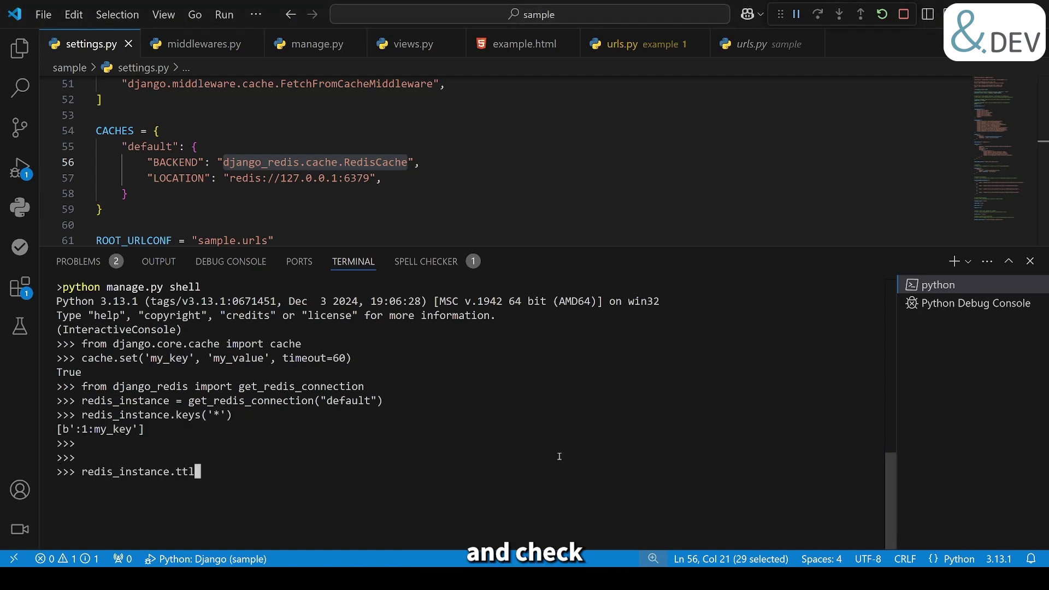
{"action": "key", "text": "Left"}
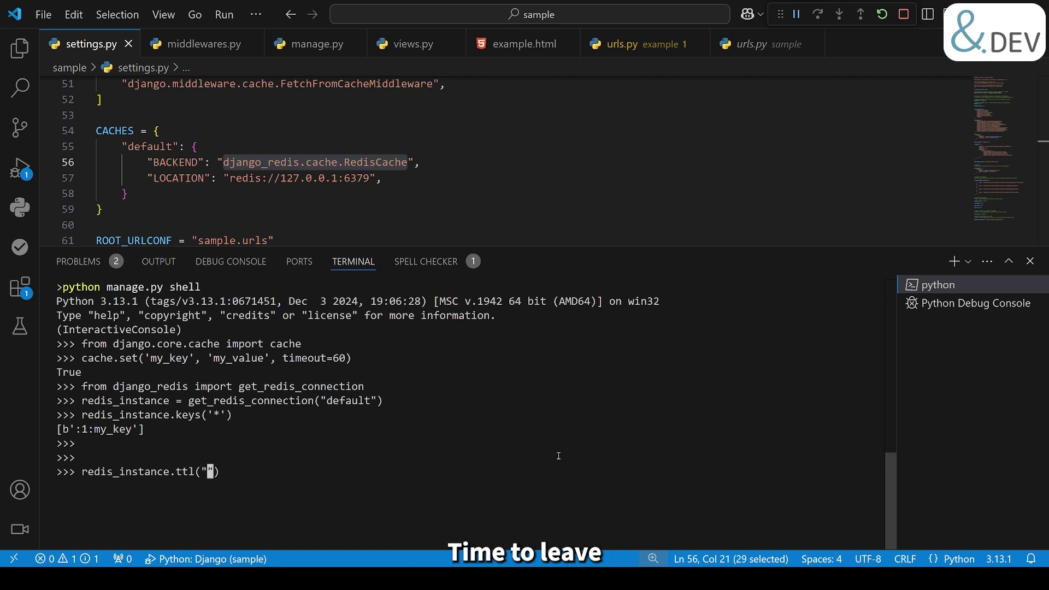
{"action": "double_click", "coordinate": [92, 428]}
{"action": "key", "text": "ctrl+c"}
{"action": "key", "text": "ctrl+v"}
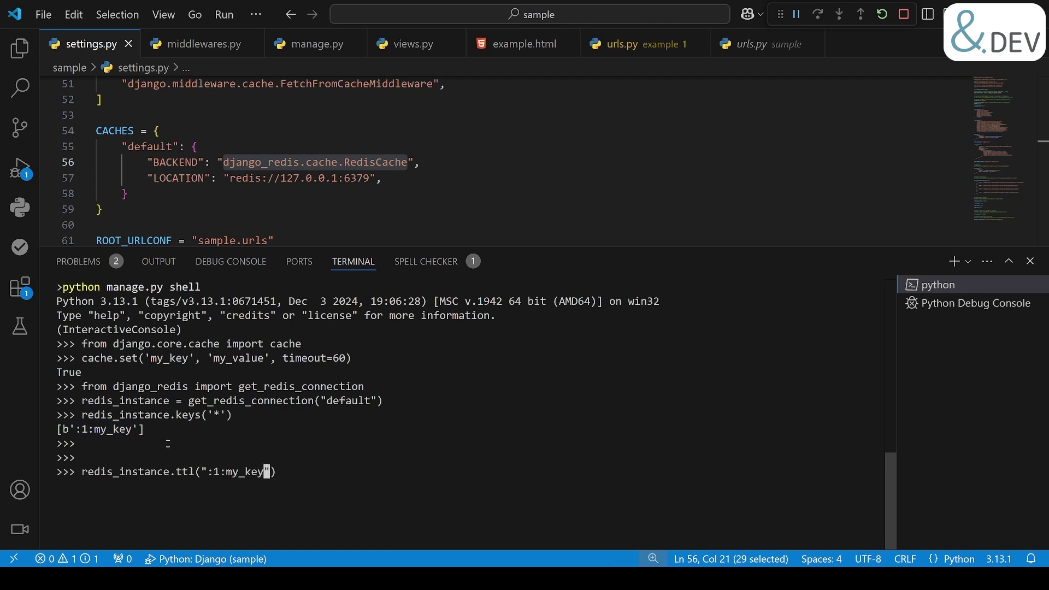
{"action": "key", "text": "Return"}
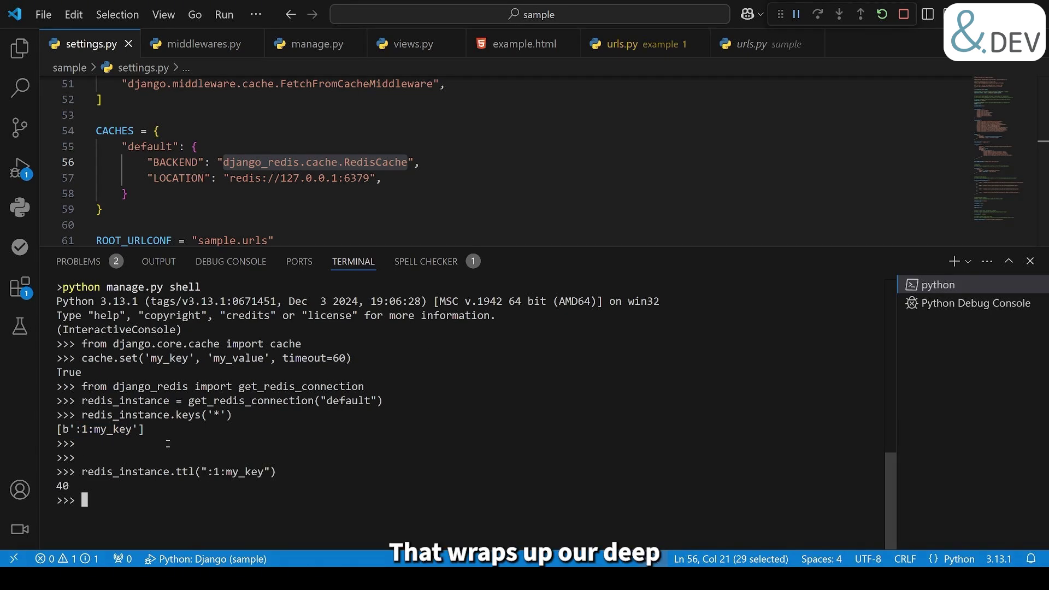